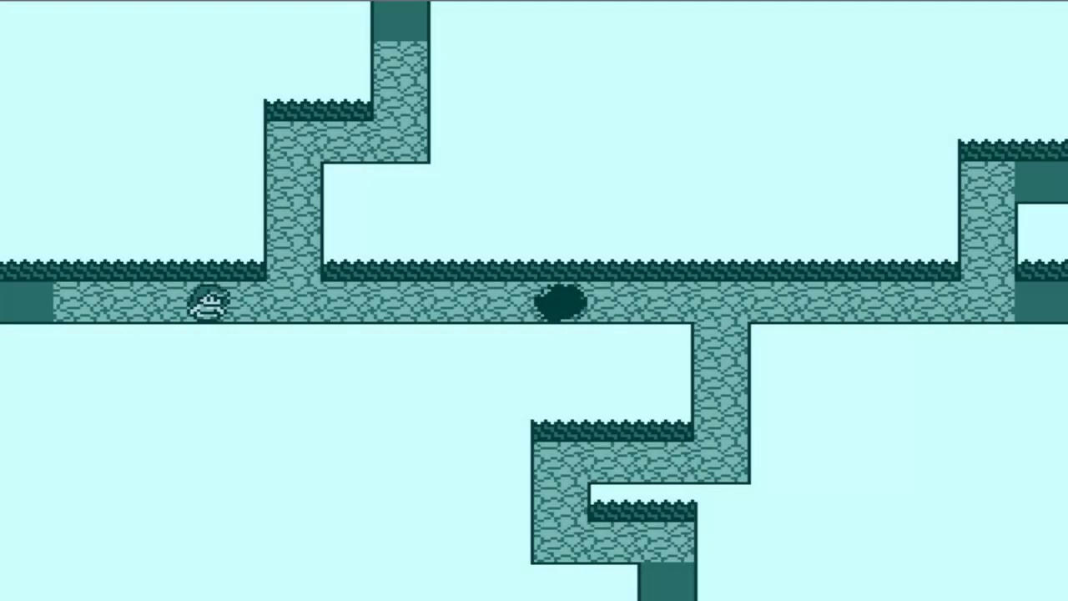
Step: Walk right toward the boulder, back off left, then head right and up out of the corridor
key("Right")
key("Right")
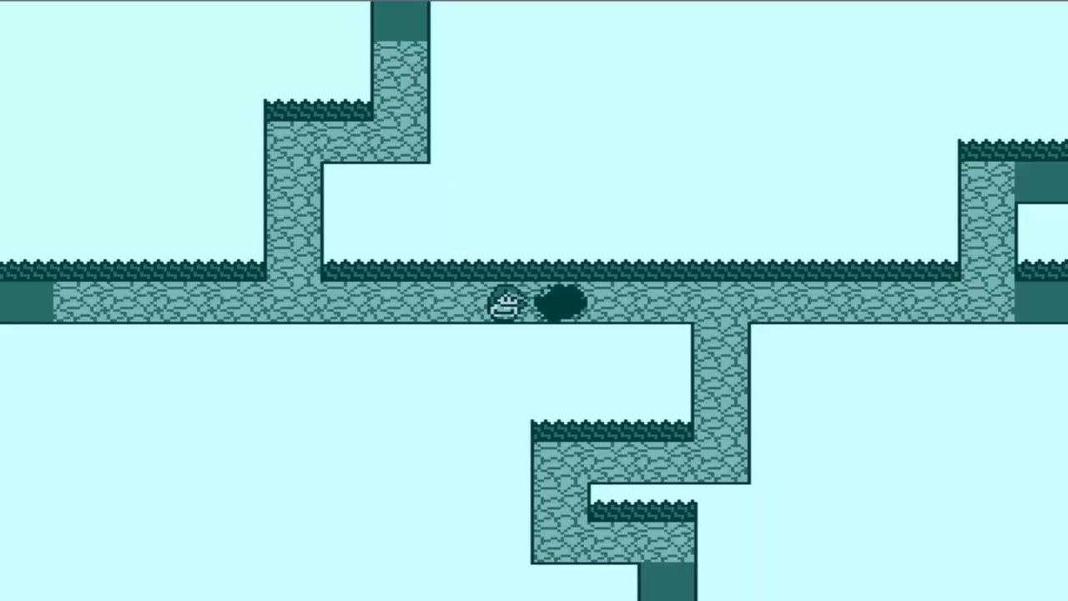
key("Left")
key("Left")
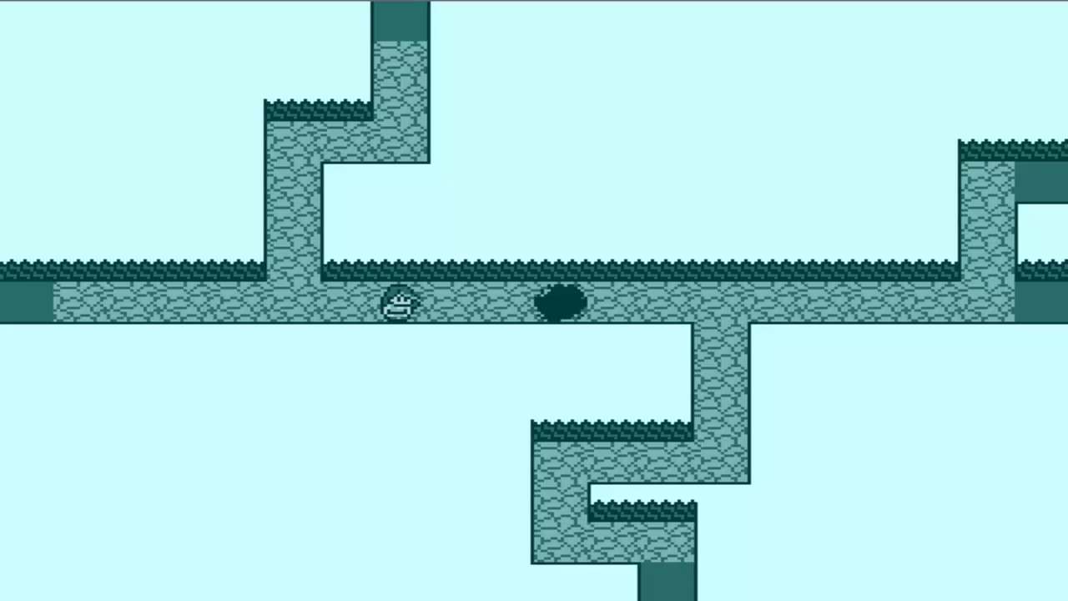
key("Right")
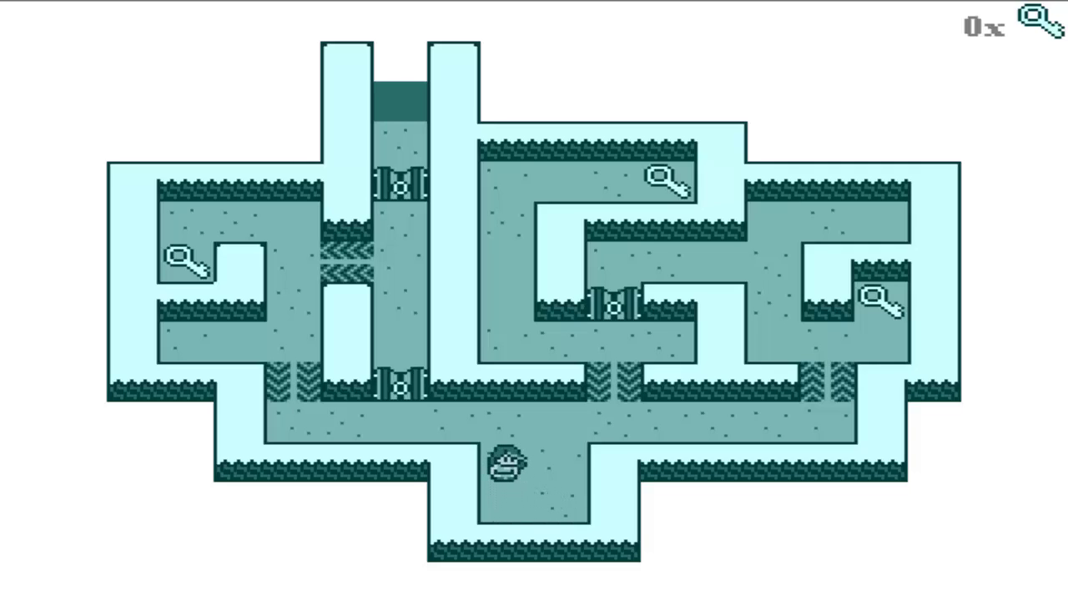
Step: Walk right along the lower corridor and up to collect the right-hand key
key("Right")
key("Right")
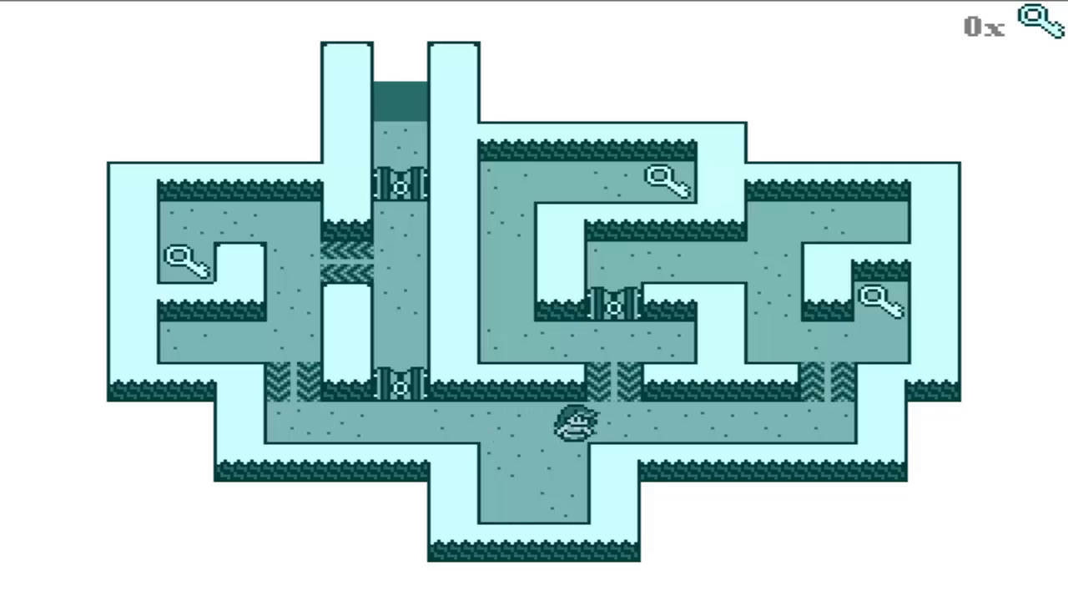
key("Right")
key("Right")
key("Right")
key("Right")
key("Right")
key("Up")
key("Up")
key("Right")
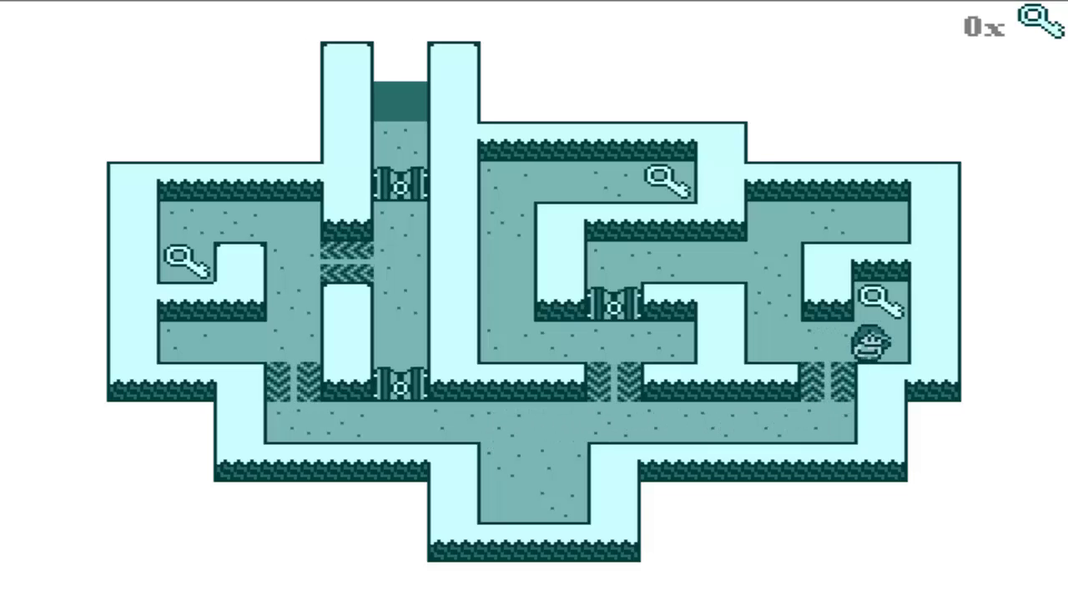
key("Up")
Step: Walk back left, unlock the middle gate with the key, and pass down through it
key("Down")
key("Left")
key("Left")
key("Up")
key("Up")
key("Left")
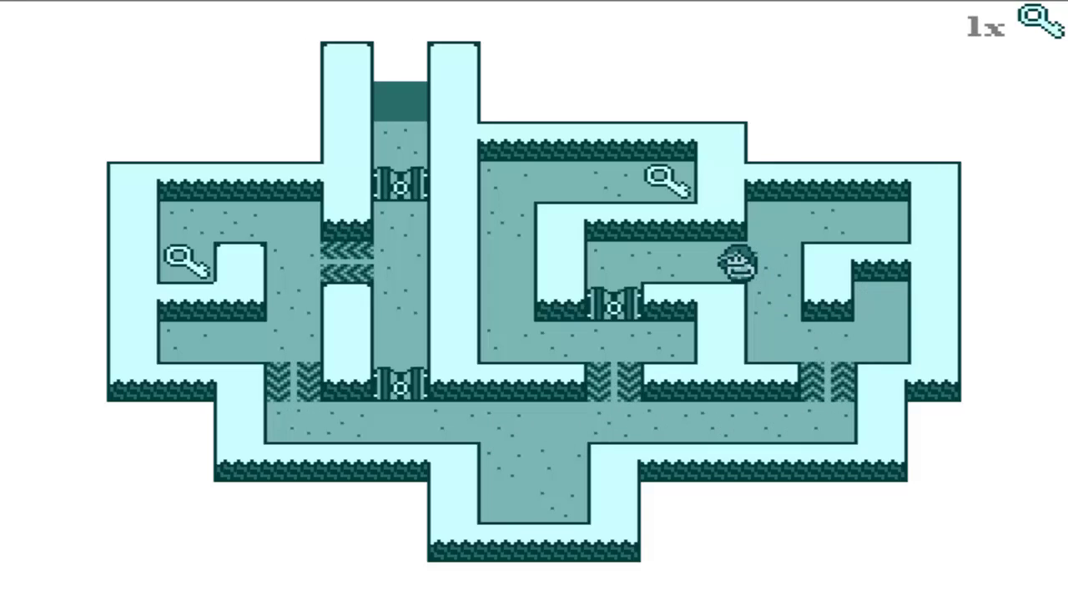
key("Left")
key("Left")
key("Left")
key("Down")
key("Left")
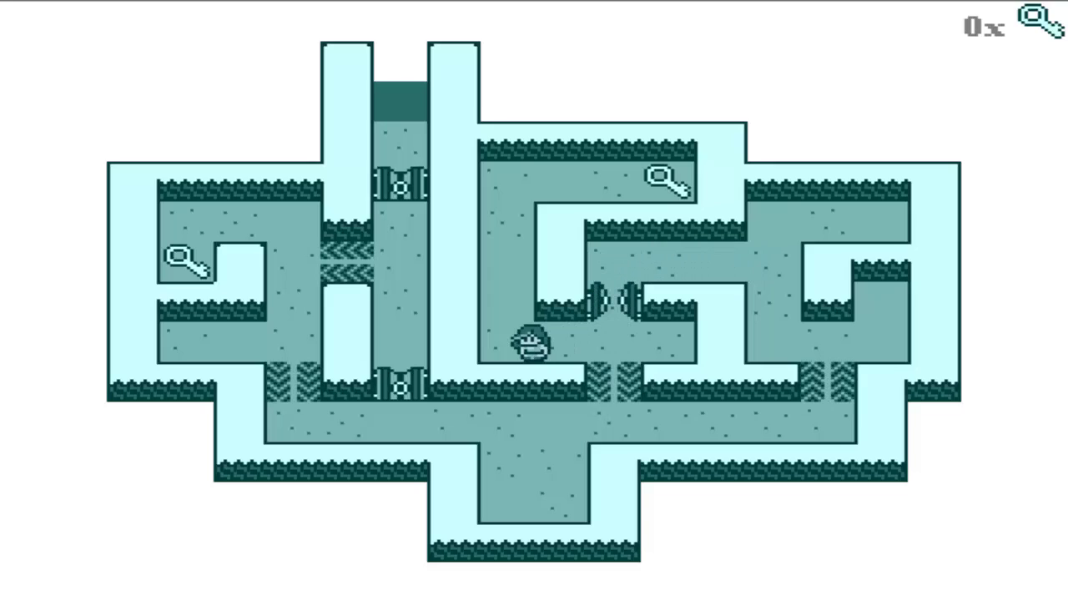
Step: Go up the middle room's corridor and pick up the top key
key("Left")
key("Up")
key("Up")
key("Up")
key("Right")
key("Right")
key("Right")
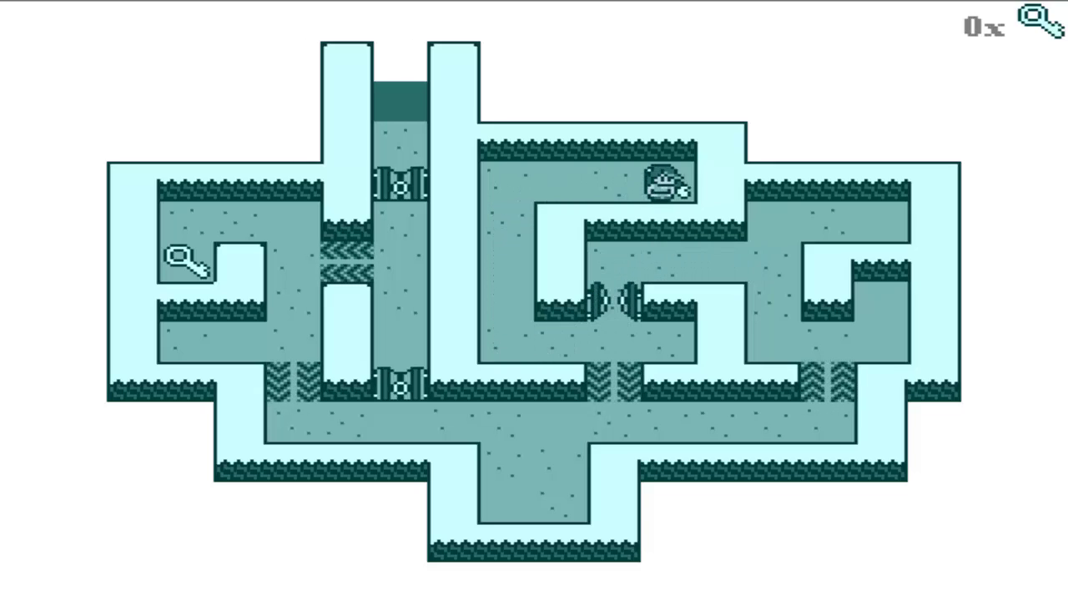
Step: Return down to the lower corridor and walk left toward the lower-left gate
key("Left")
key("Left")
key("Left")
key("Down")
key("Down")
key("Down")
key("Right")
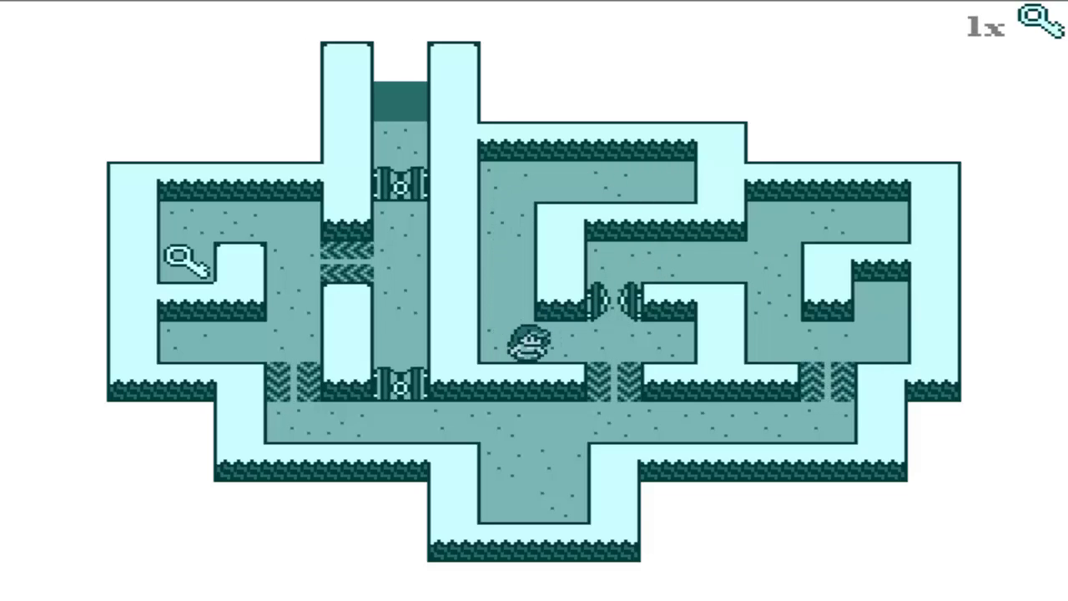
key("Right")
key("Down")
key("Down")
key("Left")
key("Left")
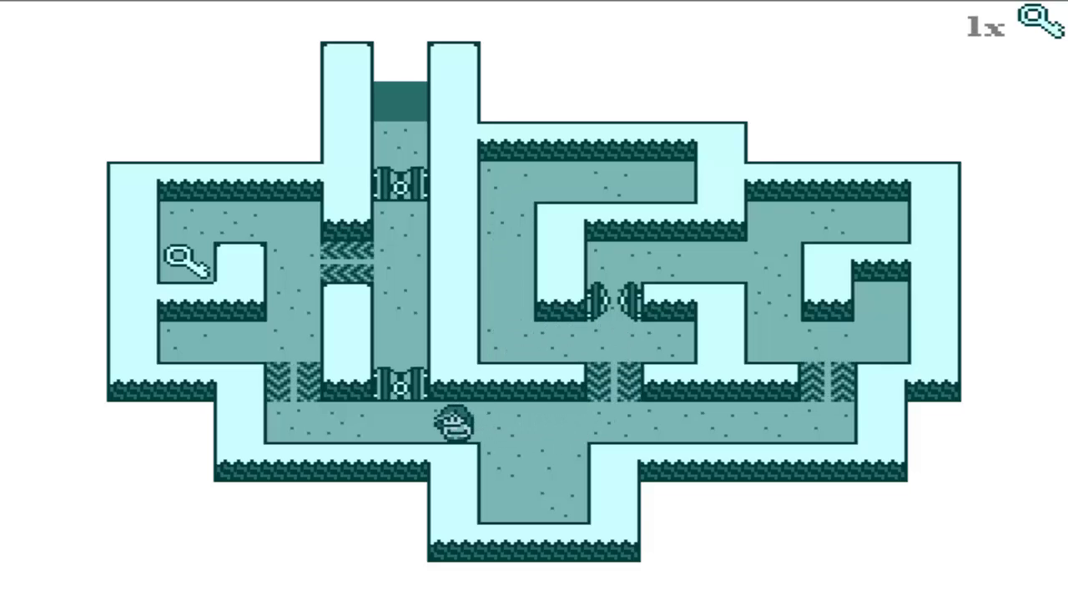
key("Left")
Step: Unlock the lower-left gate and collect the key in the left room
key("Up")
key("Up")
key("Up")
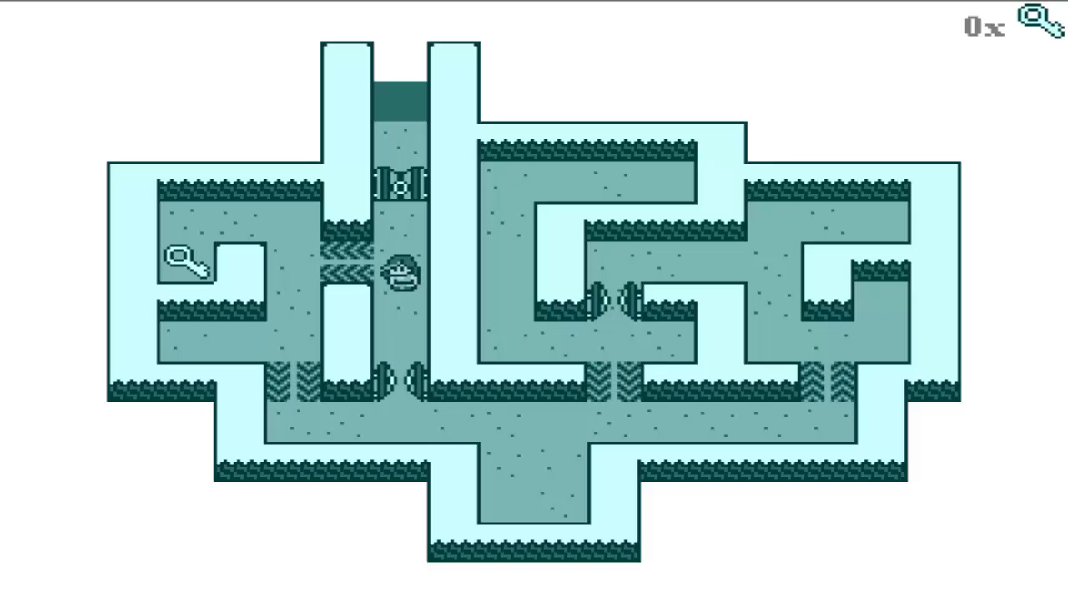
key("Left")
key("Left")
key("Up")
key("Left")
key("Up")
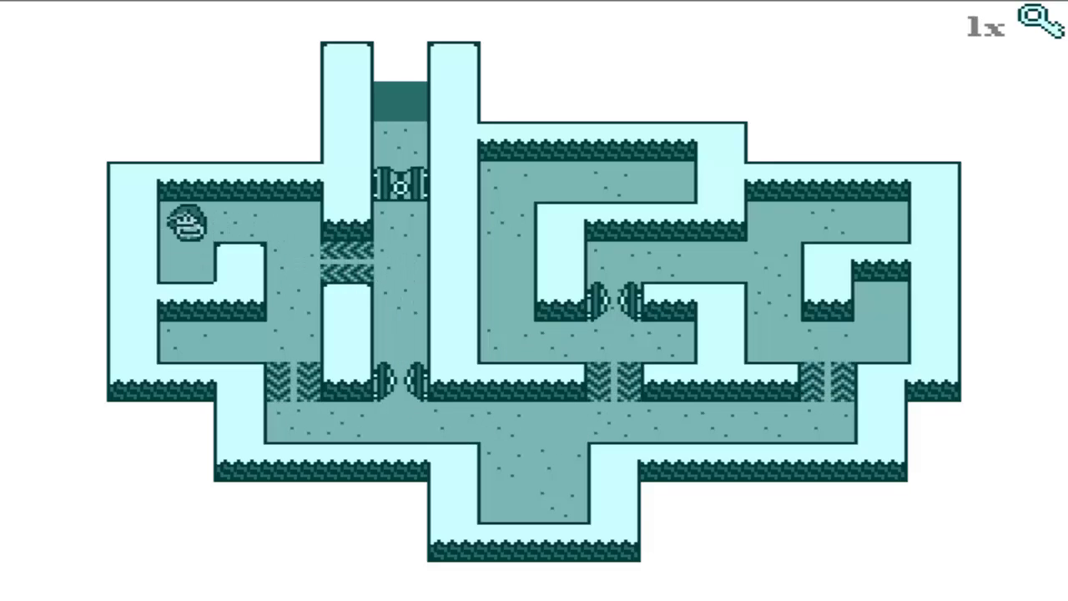
key("Right")
key("Right")
Step: Return to the central corridor and walk up to the top gate
key("Down")
key("Down")
key("Down")
key("Down")
key("Down")
key("Right")
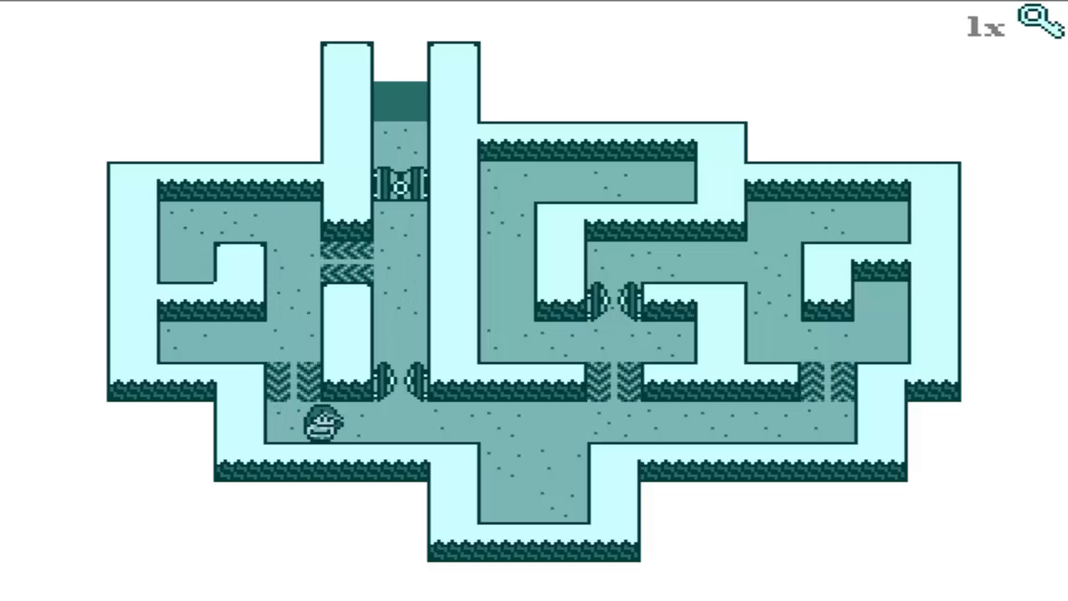
key("Right")
key("Up")
key("Up")
key("Up")
key("Up")
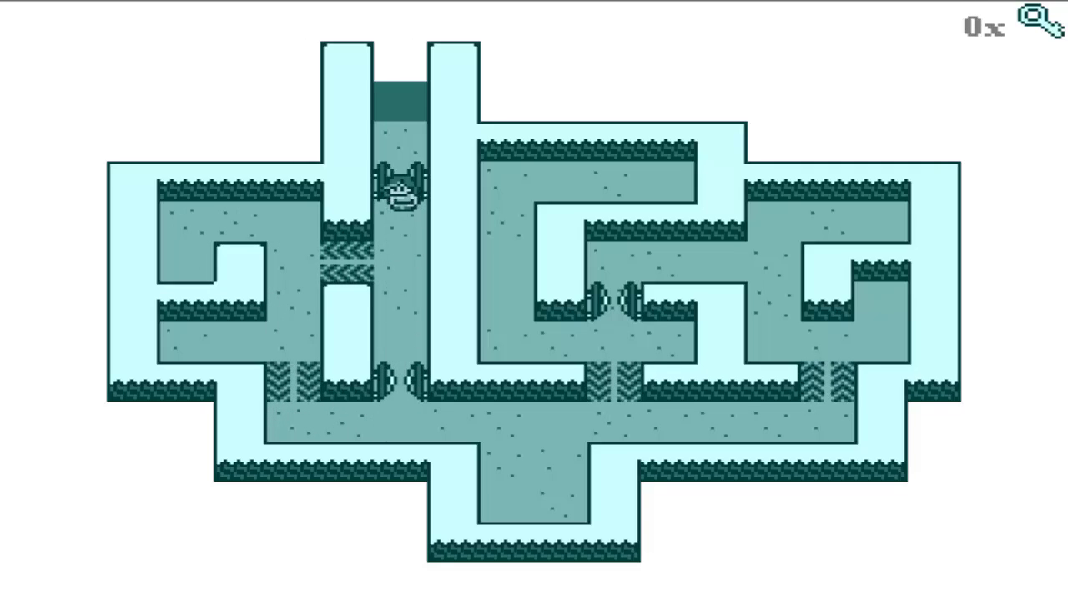
Step: Unlock the top gate, enter the new level, and walk left above the lower gate
key("Up")
key("Up")
key("Left")
key("Up")
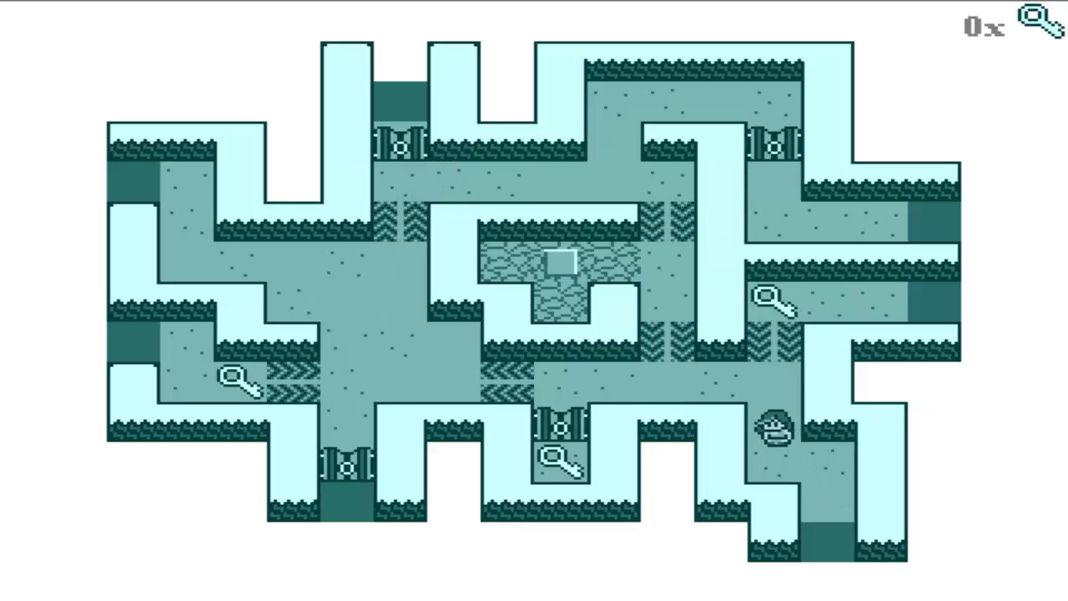
key("Up")
key("Left")
key("Left")
key("Left")
key("Left")
key("Left")
key("Left")
key("Left")
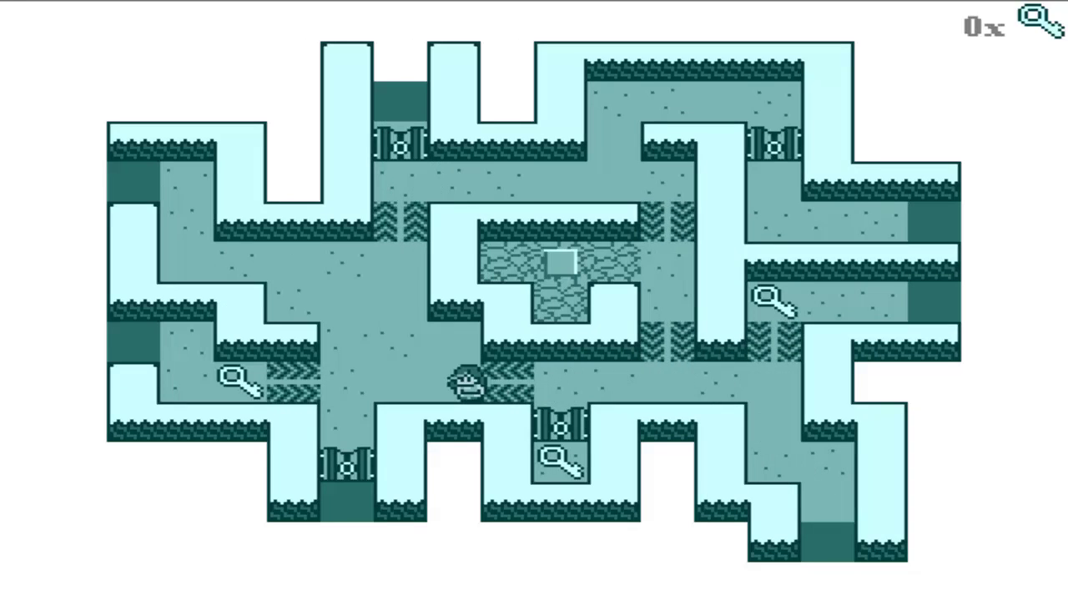
key("Left")
Step: Move up to the upper corridor and over onto the cobbled area beside the box
key("Up")
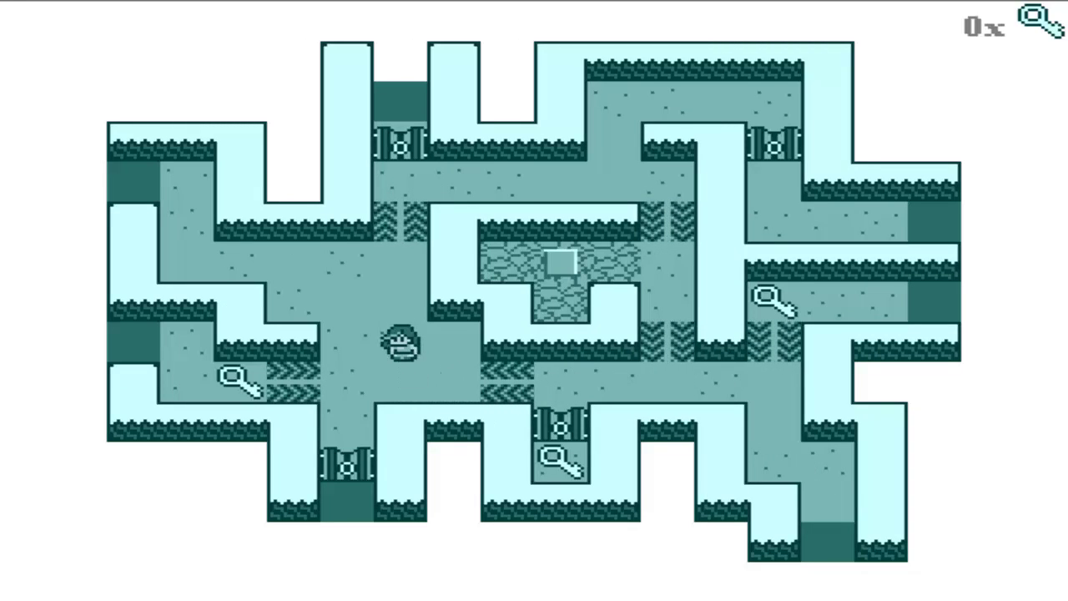
key("Up")
key("Up")
key("Up")
key("Up")
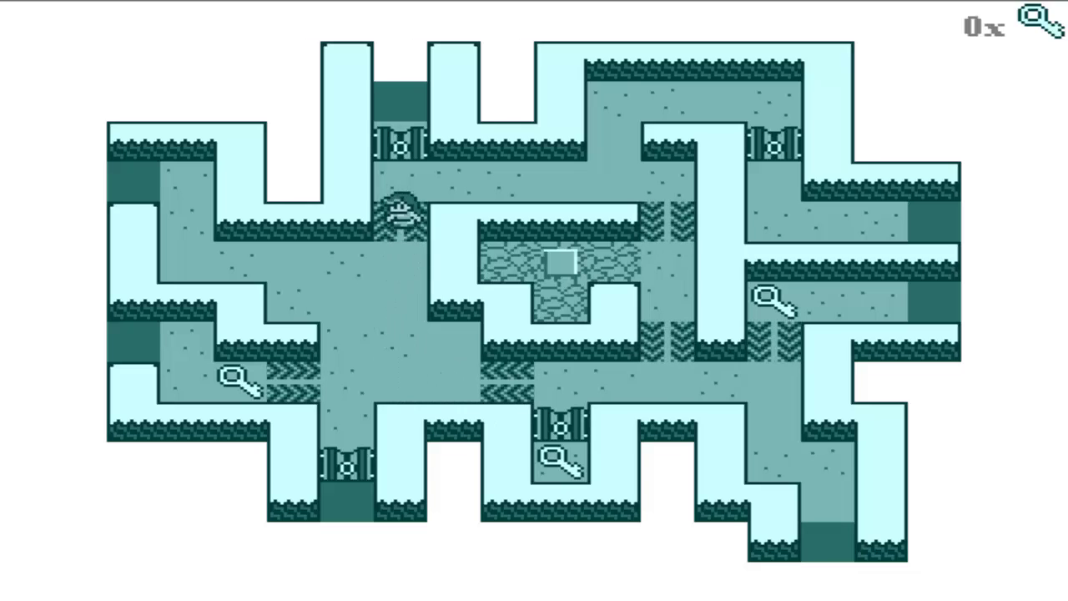
key("Right")
key("Right")
key("Right")
key("Right")
key("Right")
key("Down")
key("Down")
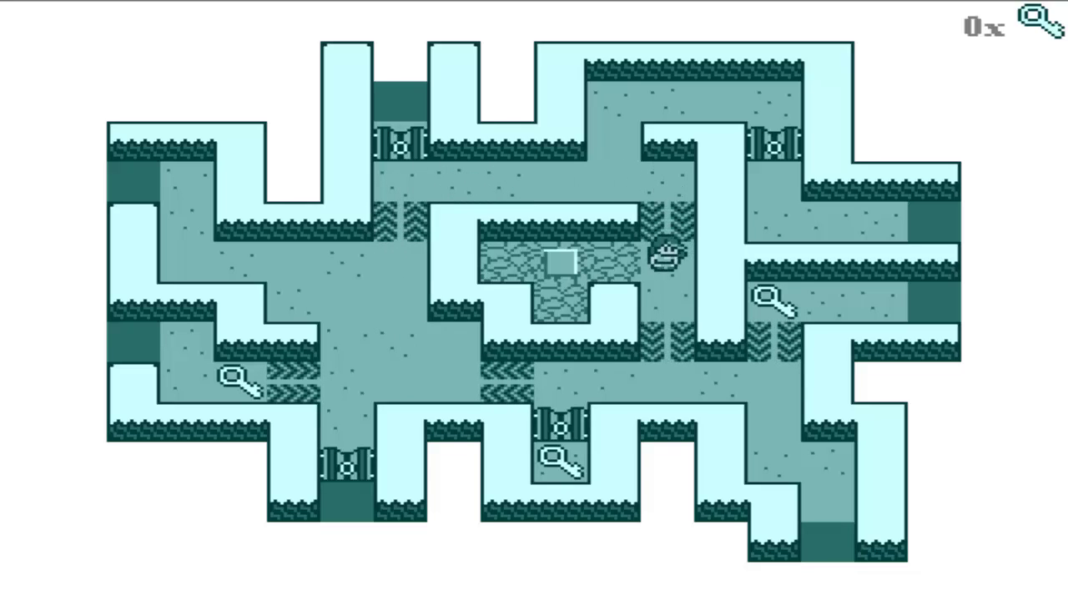
key("Left")
key("Left")
key("Right")
key("z")
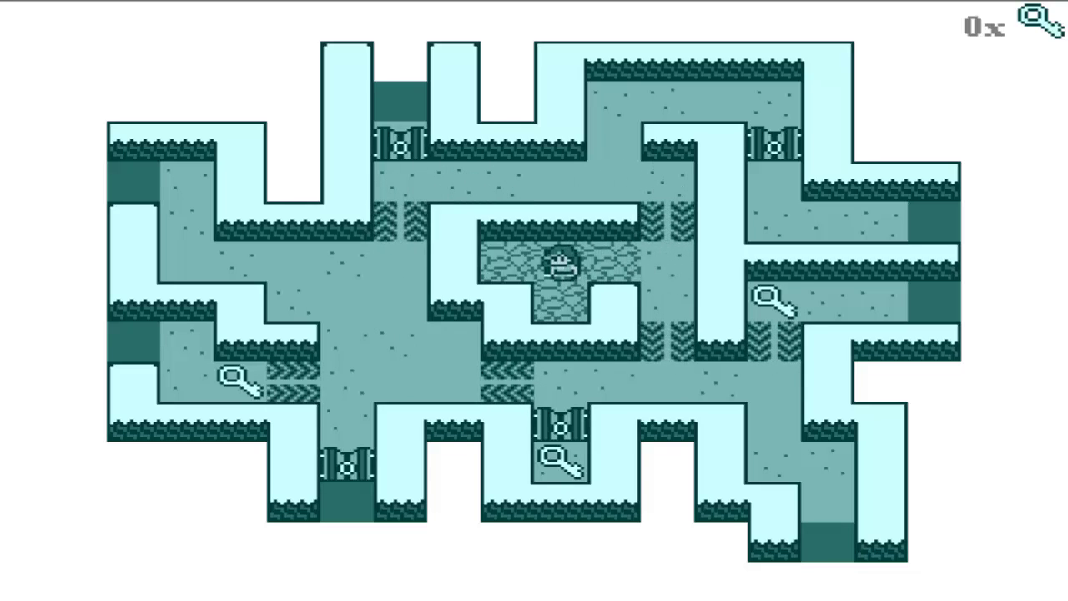
key("Right")
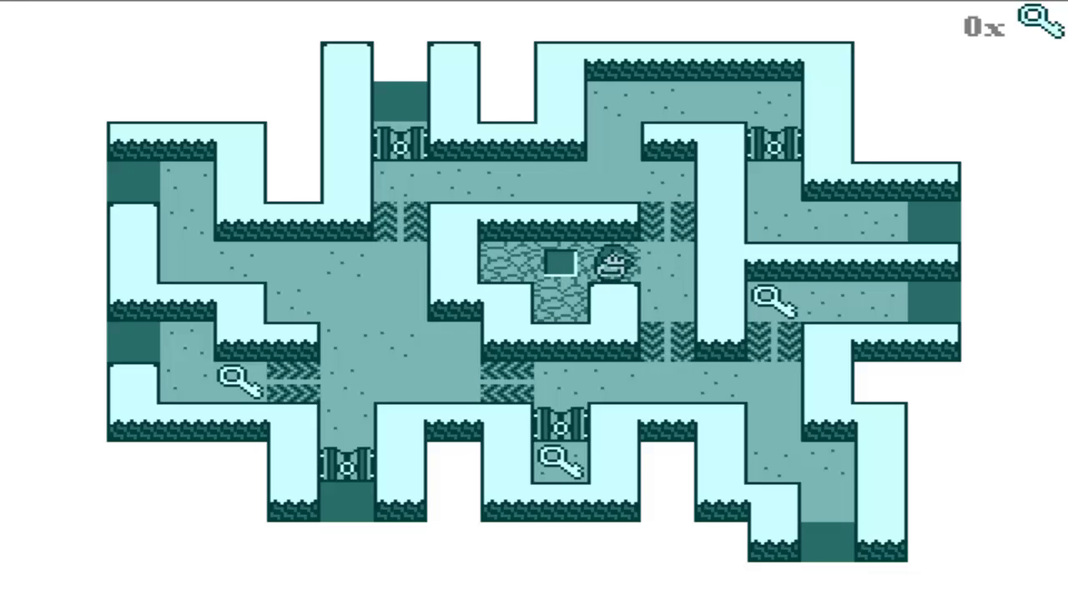
key("Right")
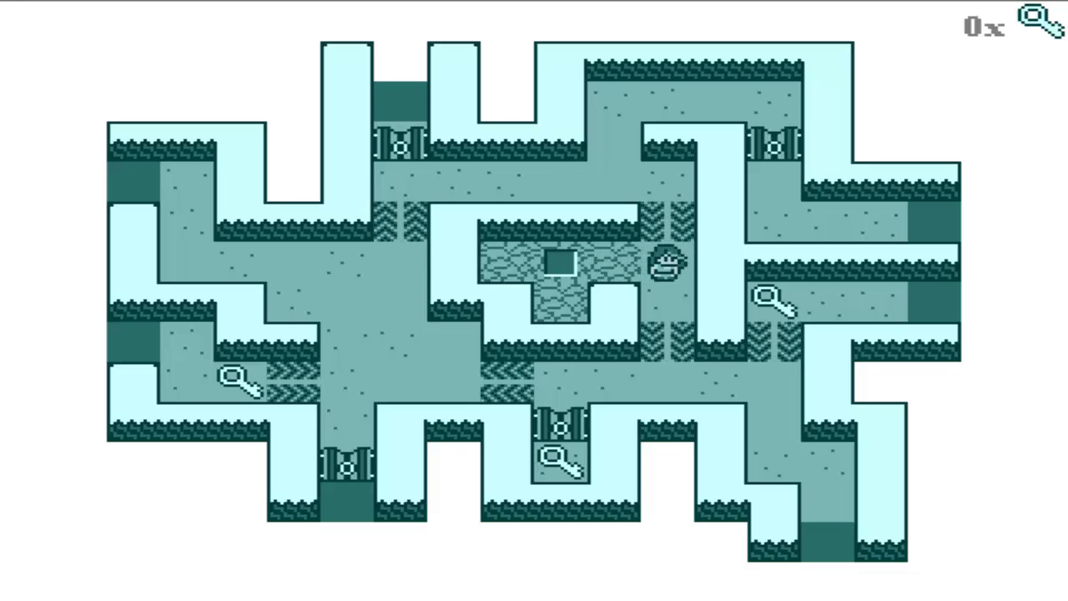
Step: Ride the downward conveyor, reach the left-arrow conveyor, and return to the top corridor
key("Down")
key("Left")
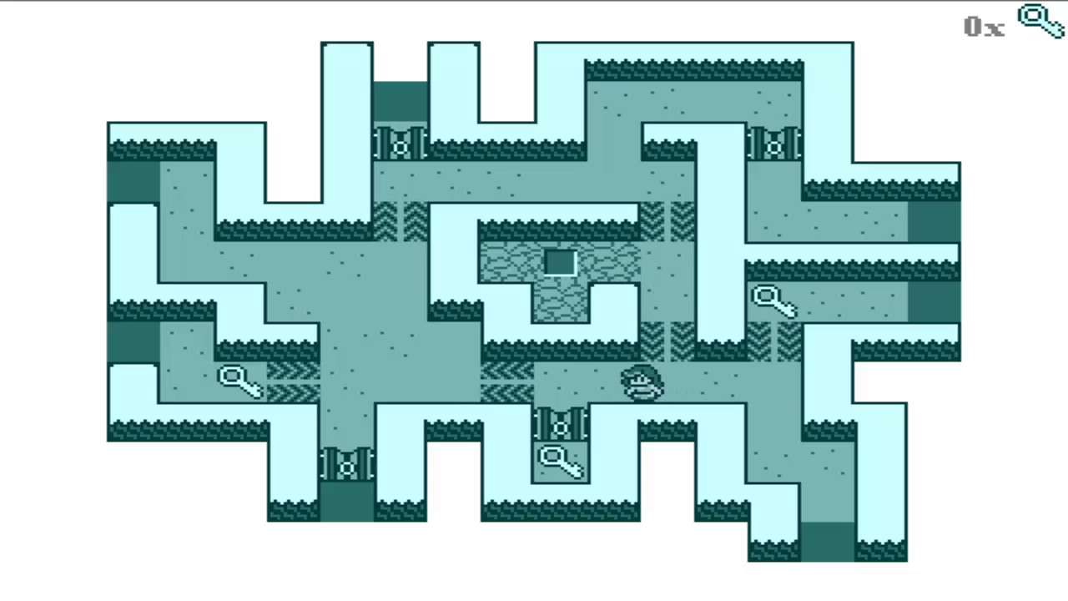
key("Left")
key("Left")
key("Left")
key("Left")
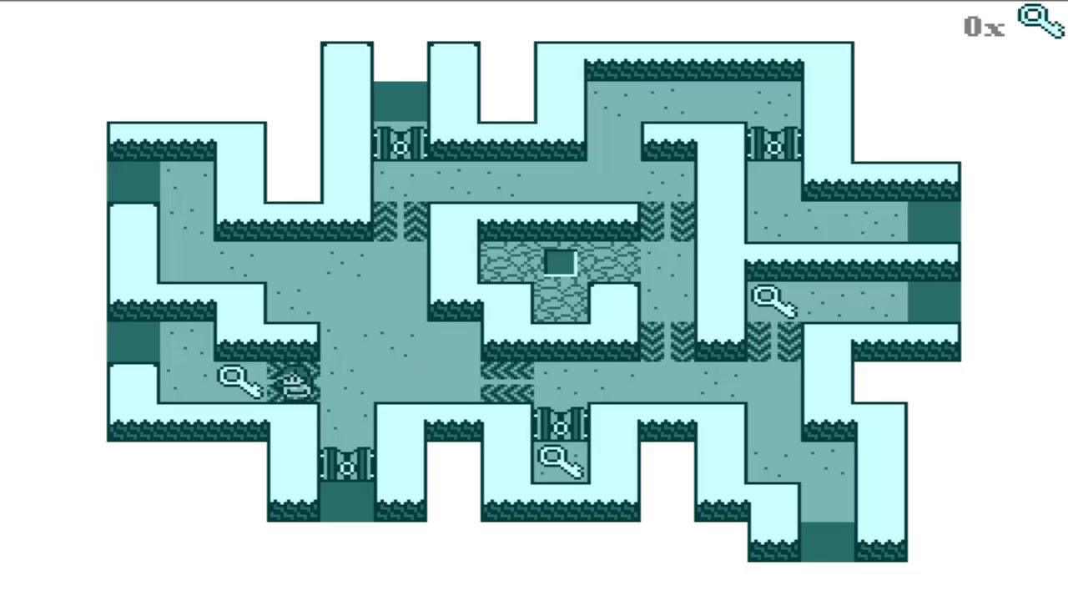
key("Right")
key("Up")
key("Up")
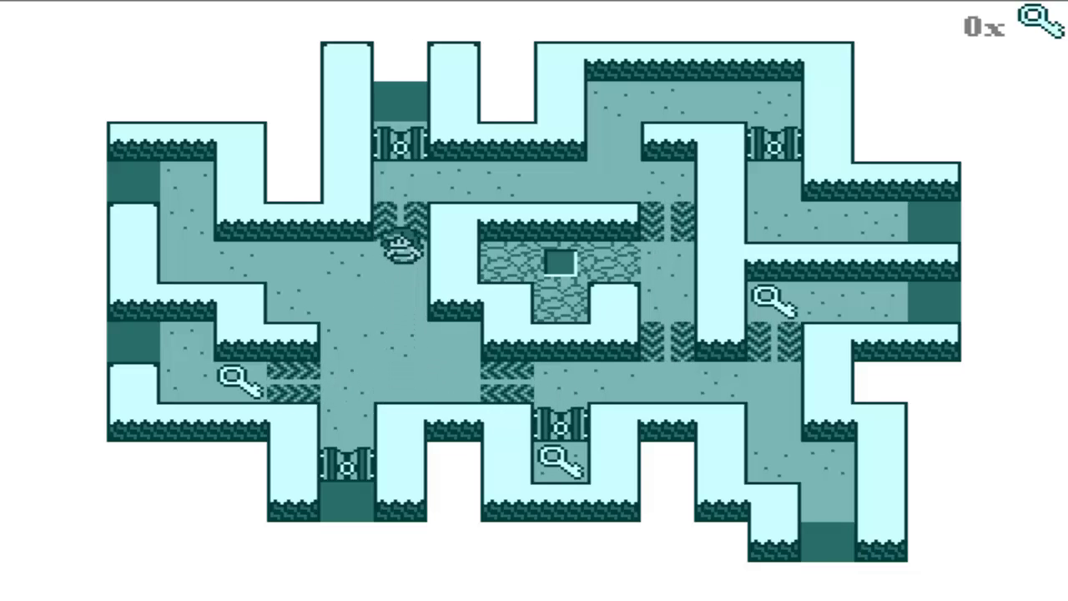
key("Right")
key("Right")
key("Right")
key("Right")
key("Right")
Step: Maneuver around the box tile and the downward conveyor
key("Down")
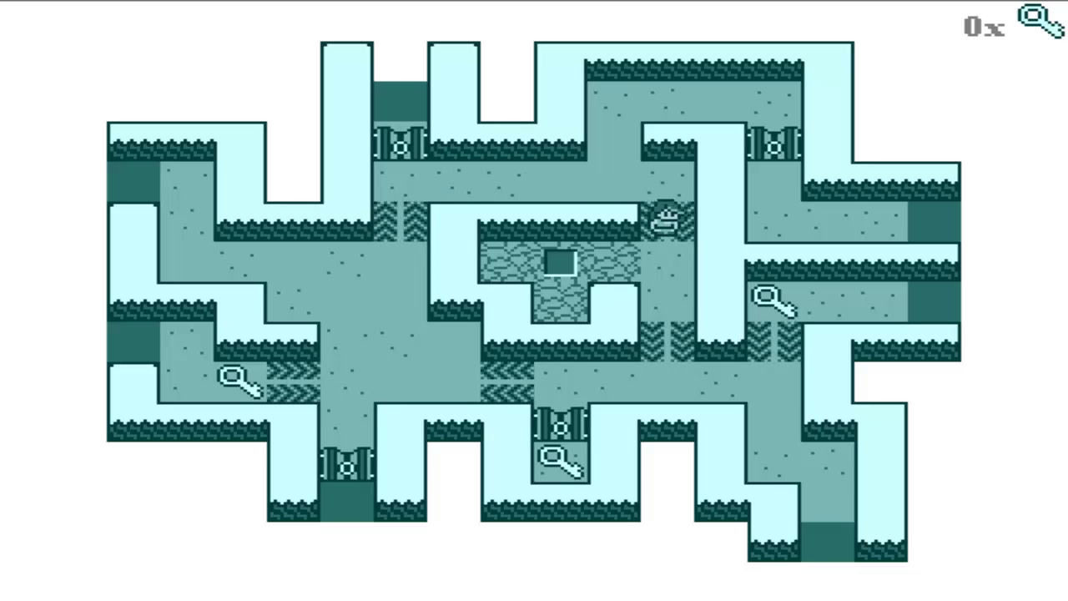
key("Left")
key("Left")
key("Down")
key("Up")
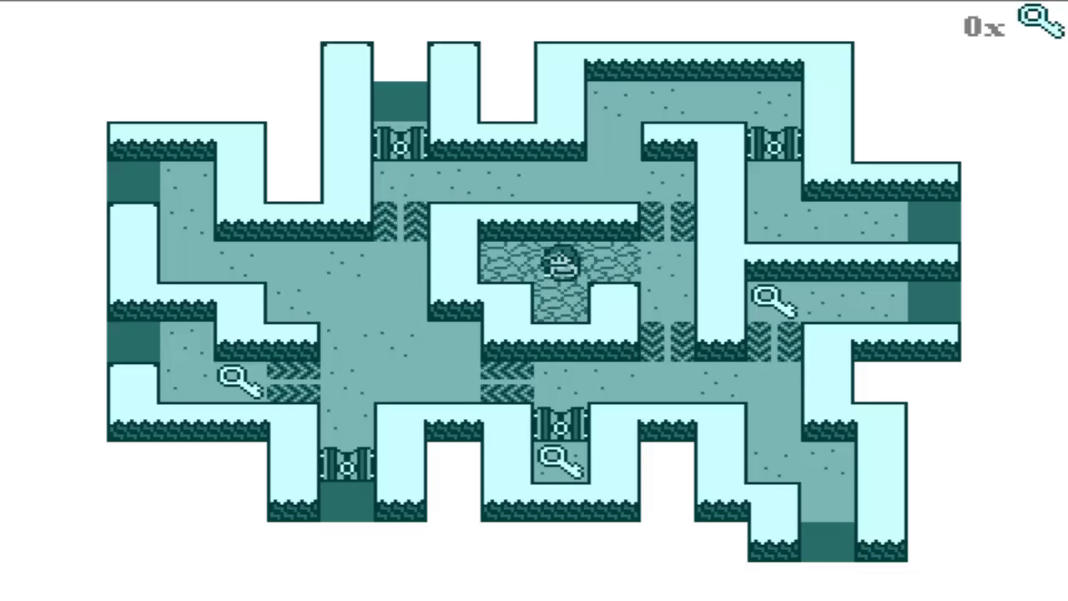
key("Right")
key("Right")
key("Down")
key("Left")
key("Left")
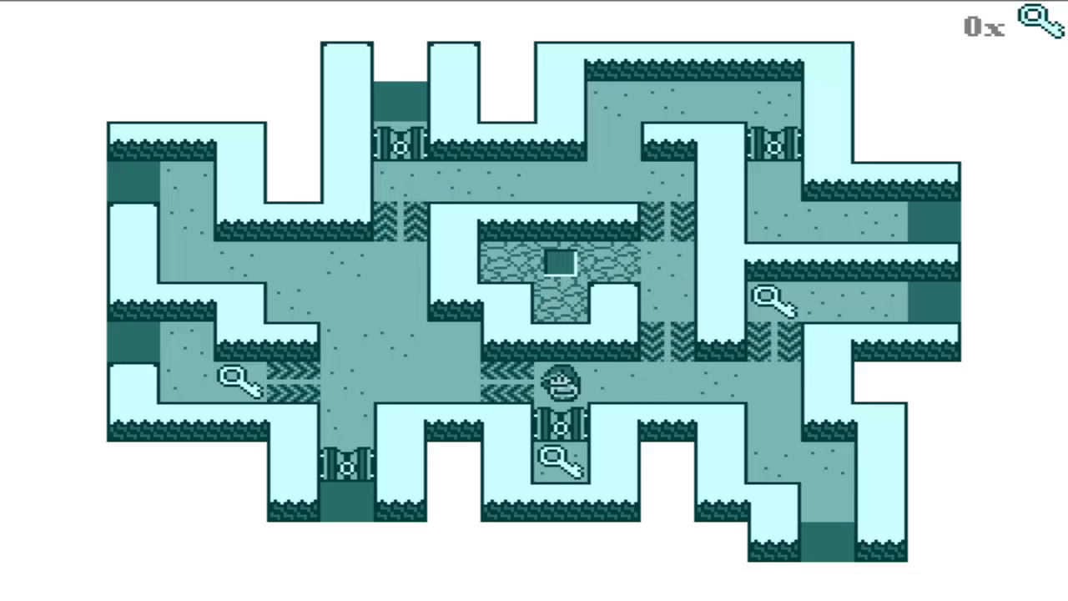
Step: Walk right and down into the bottom-right area, stepping onto the exit and back
key("Right")
key("Right")
key("Right")
key("Right")
key("Down")
key("Down")
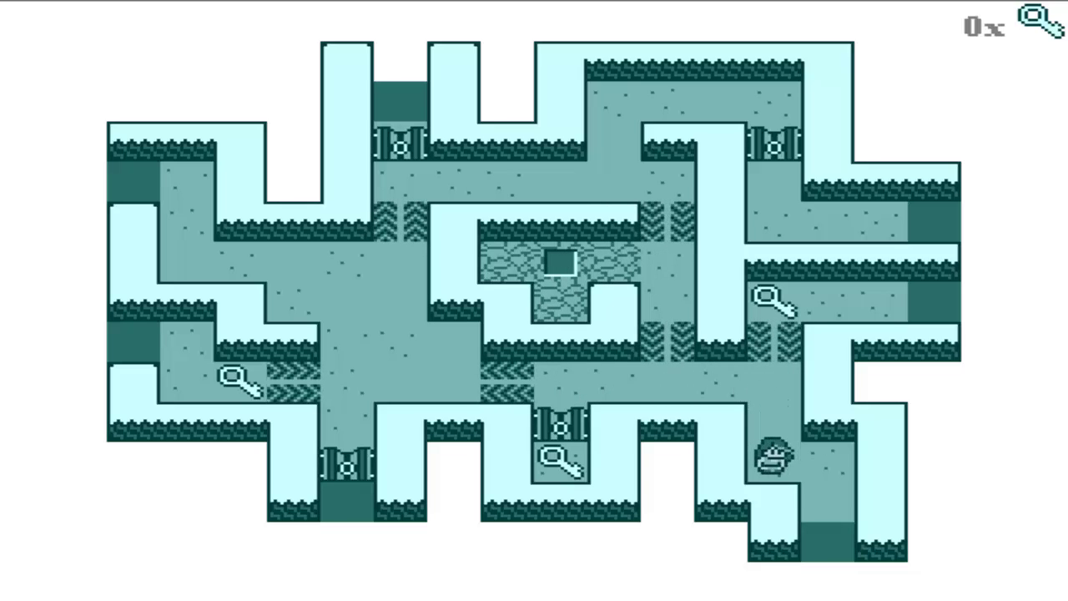
key("Right")
key("Down")
key("Down")
key("Up")
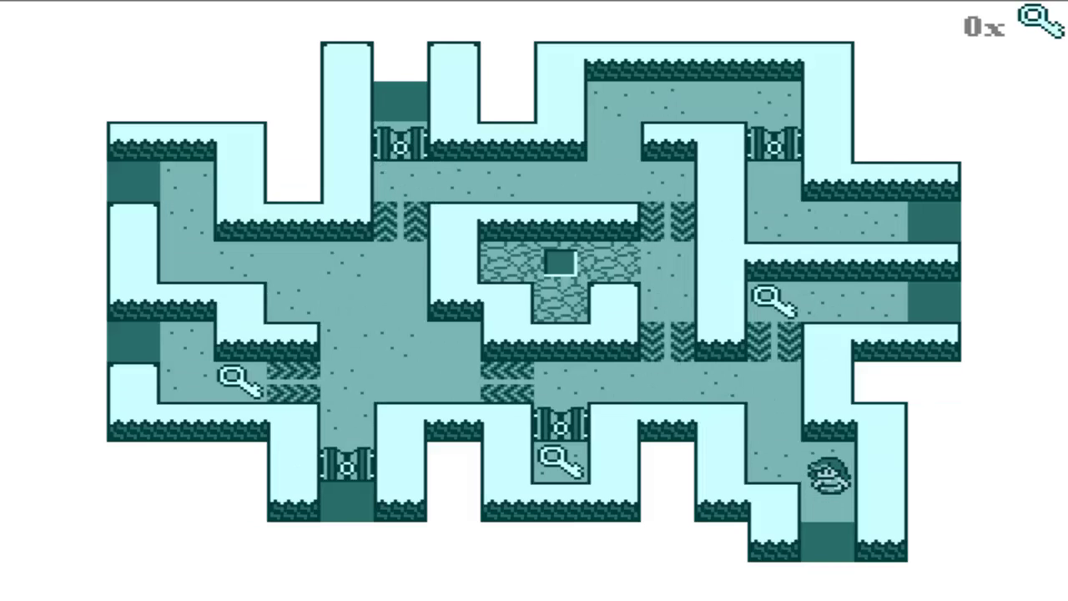
Step: Walk up from the bottom-right area and left along the middle corridor
key("Left")
key("Up")
key("Up")
key("Left")
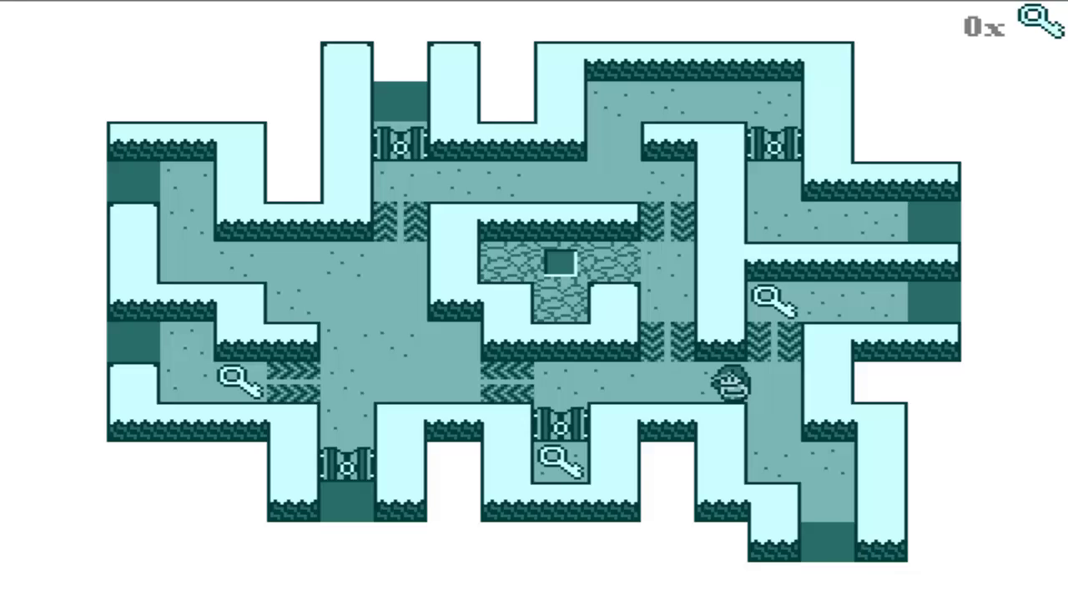
key("Left")
key("Left")
key("Left")
key("Right")
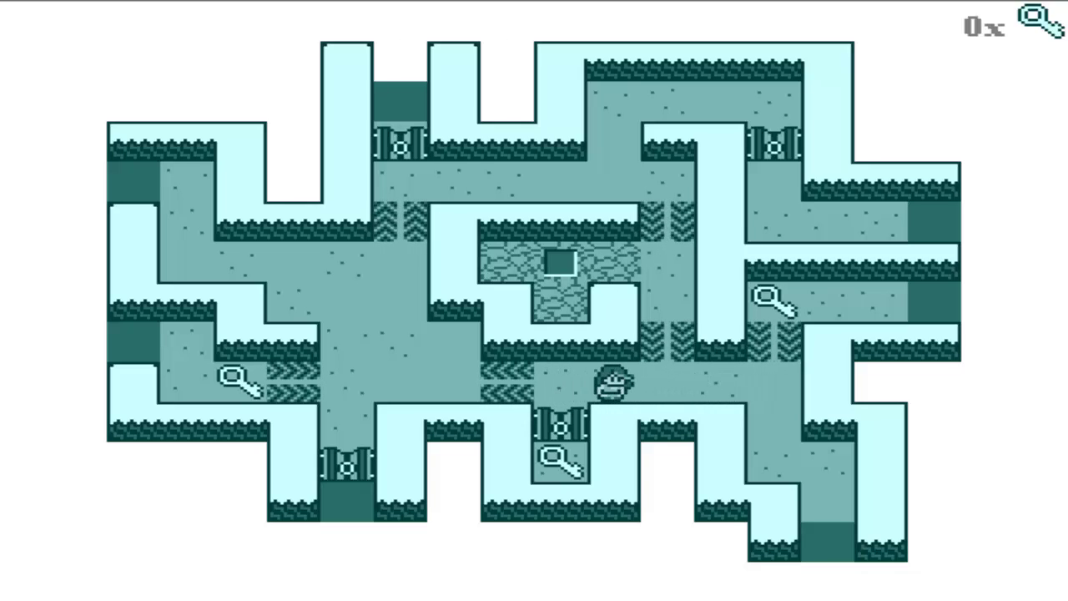
key("Left")
key("Down")
Step: Walk left through the central room and exit into the boulder level
key("Left")
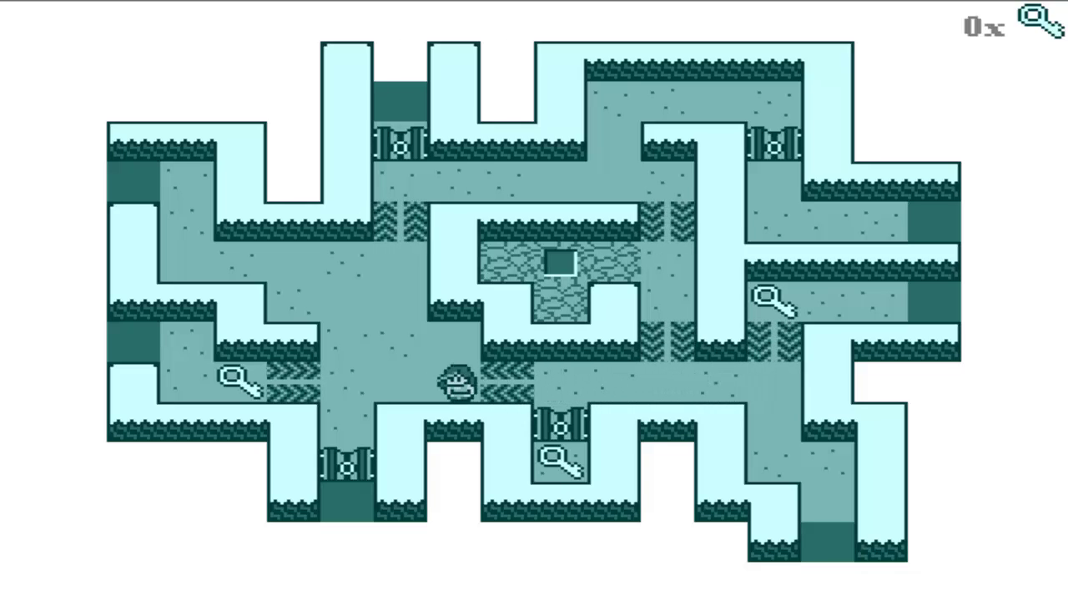
key("Up")
key("Up")
key("Left")
key("Left")
key("Left")
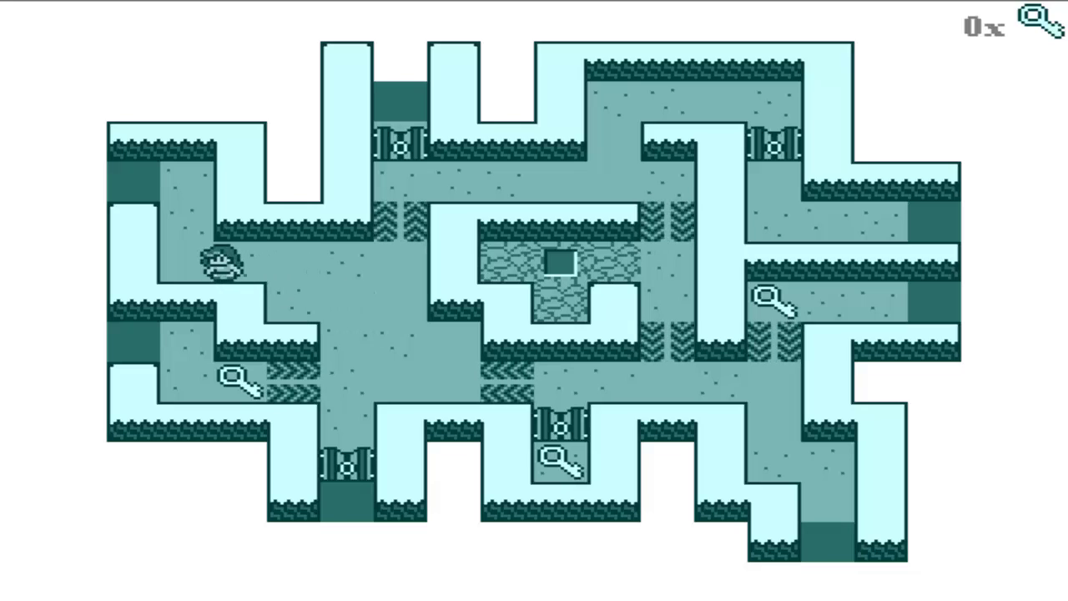
key("Left")
key("Up")
key("Up")
key("Left")
key("Left")
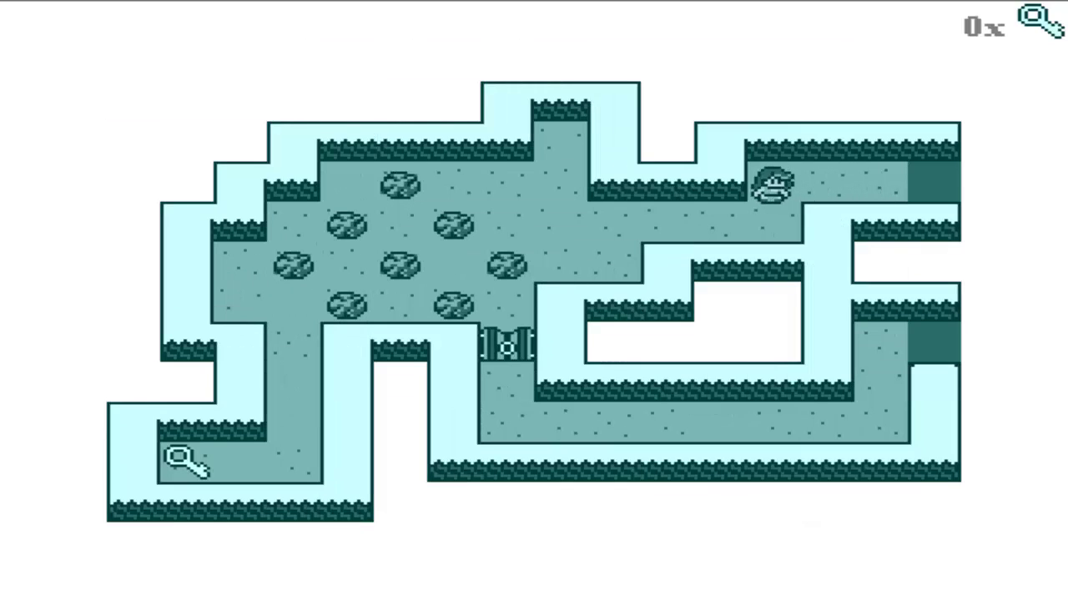
Step: Walk along the upper corridor up and left toward the boulders
key("Down")
key("Left")
key("Left")
key("Left")
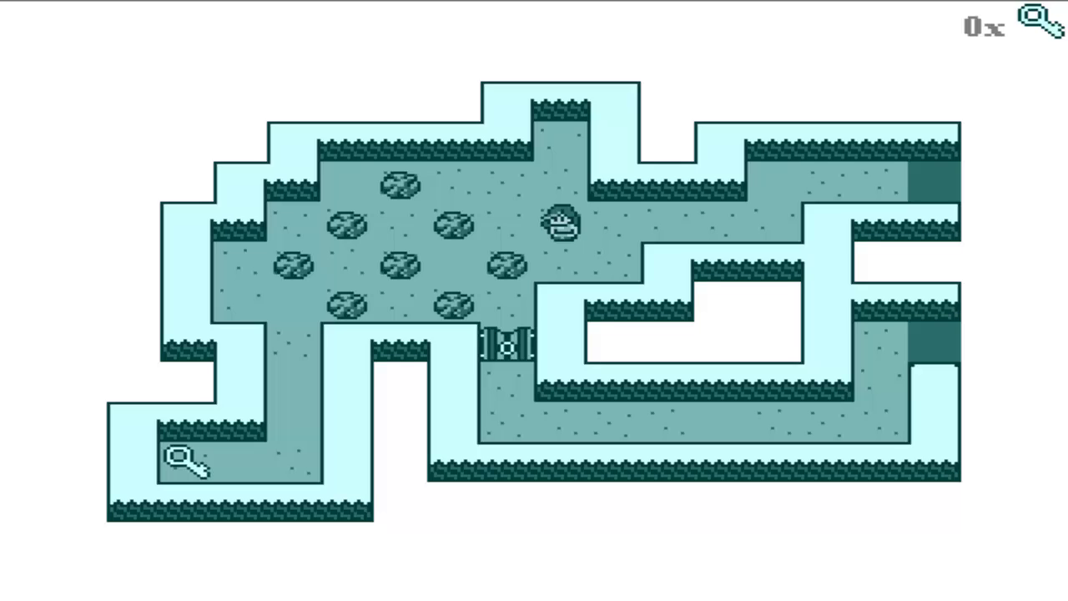
key("Up")
key("Left")
key("Left")
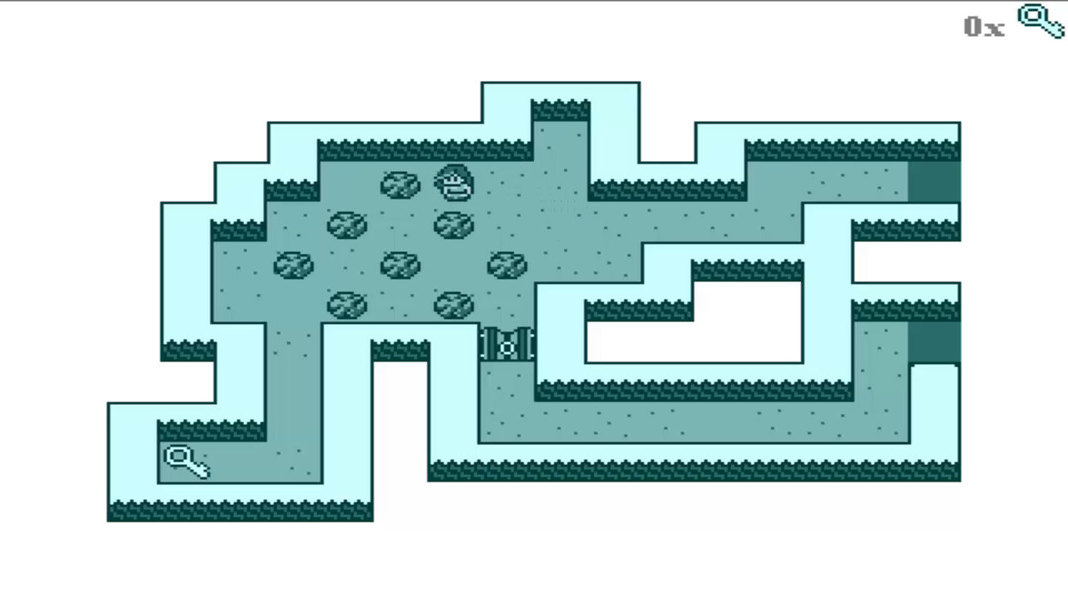
Step: Push the boulders left to clear a path and head down to the key
key("Left")
key("Down")
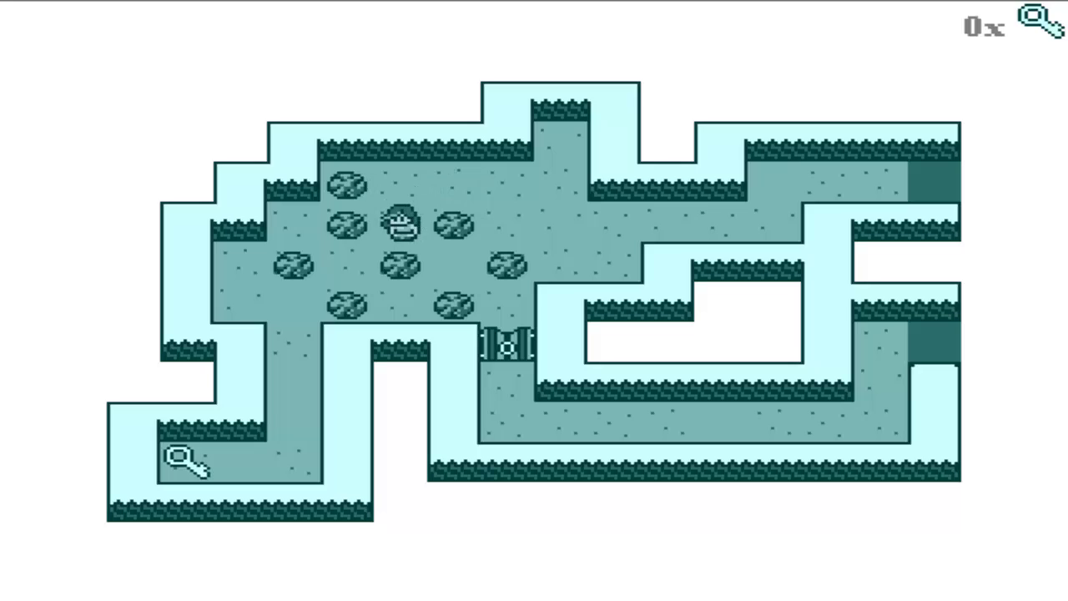
key("Left")
key("Down")
key("Left")
key("Down")
key("Down")
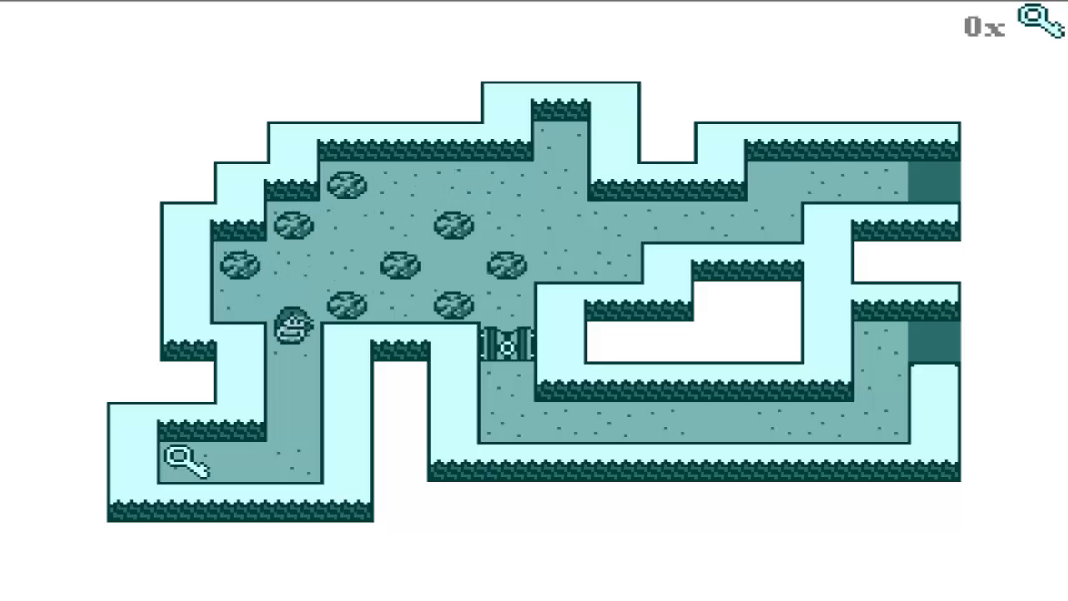
key("Down")
key("Down")
key("Down")
key("Left")
Step: Collect the key, return up the corridor, and push a boulder right out of the way
key("Right")
key("Right")
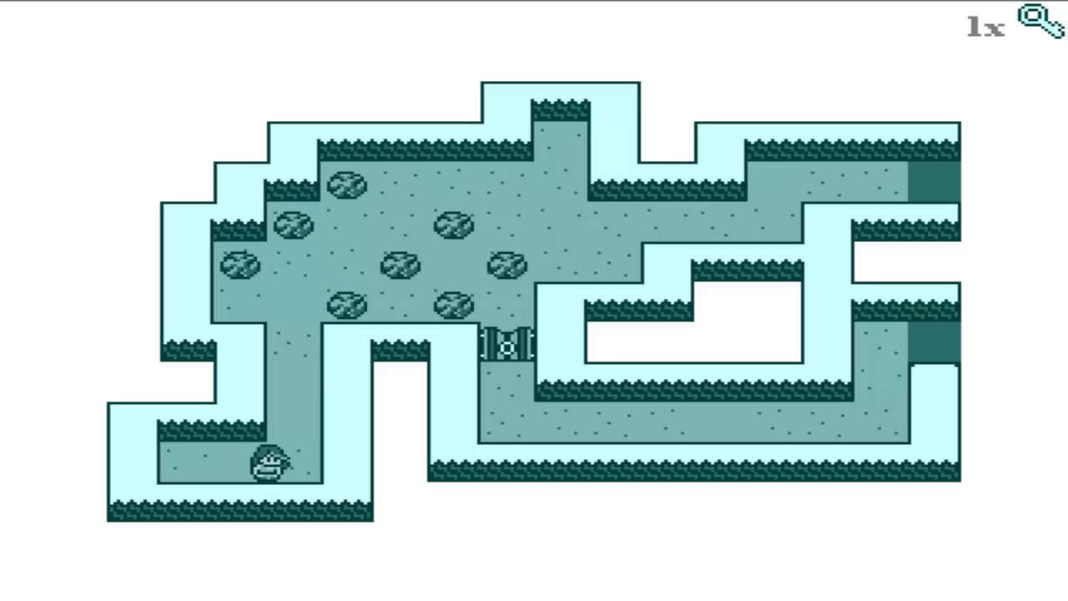
key("Up")
key("Up")
key("Up")
key("Up")
key("Up")
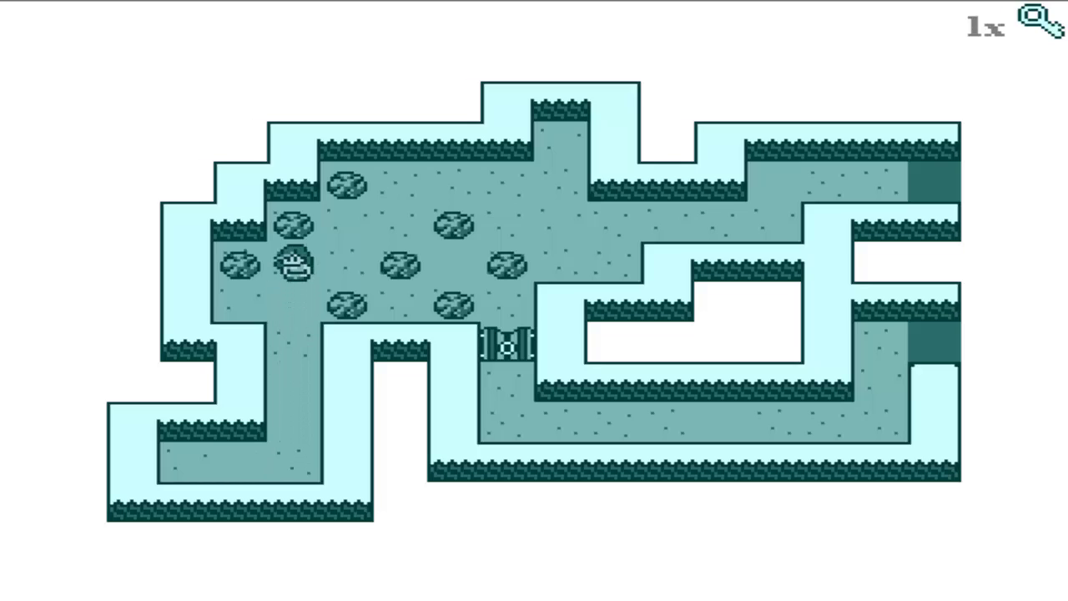
key("Right")
key("Up")
key("Right")
key("Right")
key("Down")
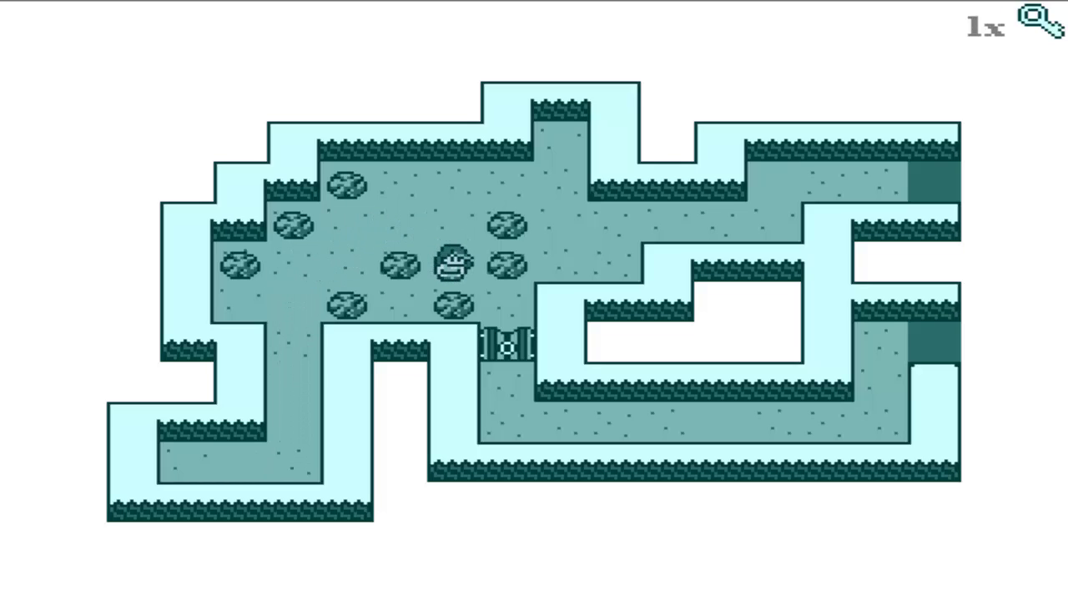
Step: Unlock the boulder room's gate and pass through it
key("Right")
key("Down")
key("Down")
key("Down")
key("Down")
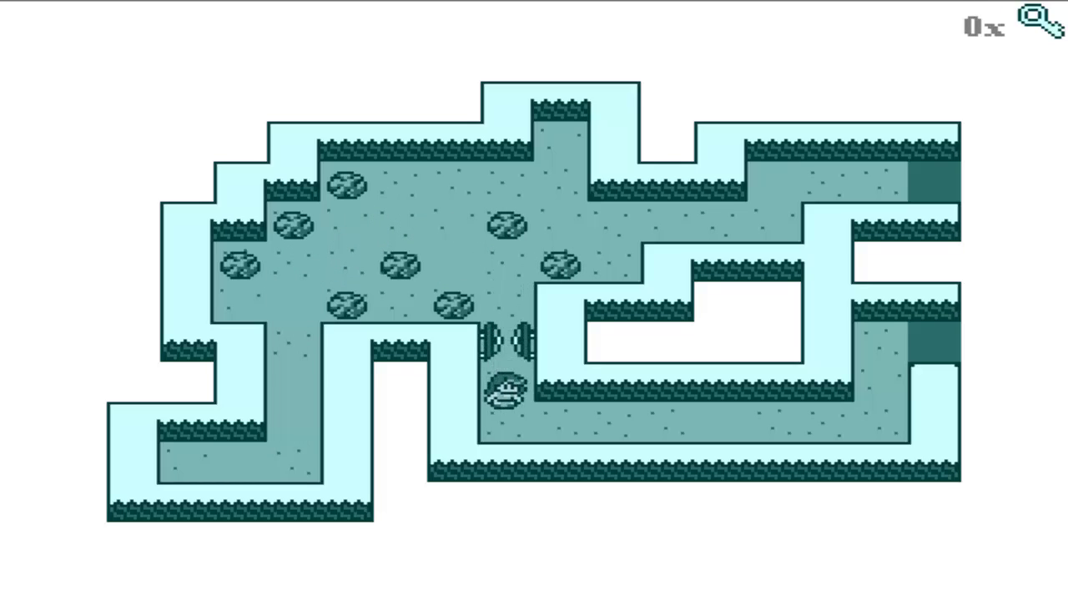
key("Down")
key("Right")
Step: Exit right into the hub, grab its key, and unlock the gate below
key("Right")
key("Right")
key("Right")
key("Right")
key("Right")
key("Right")
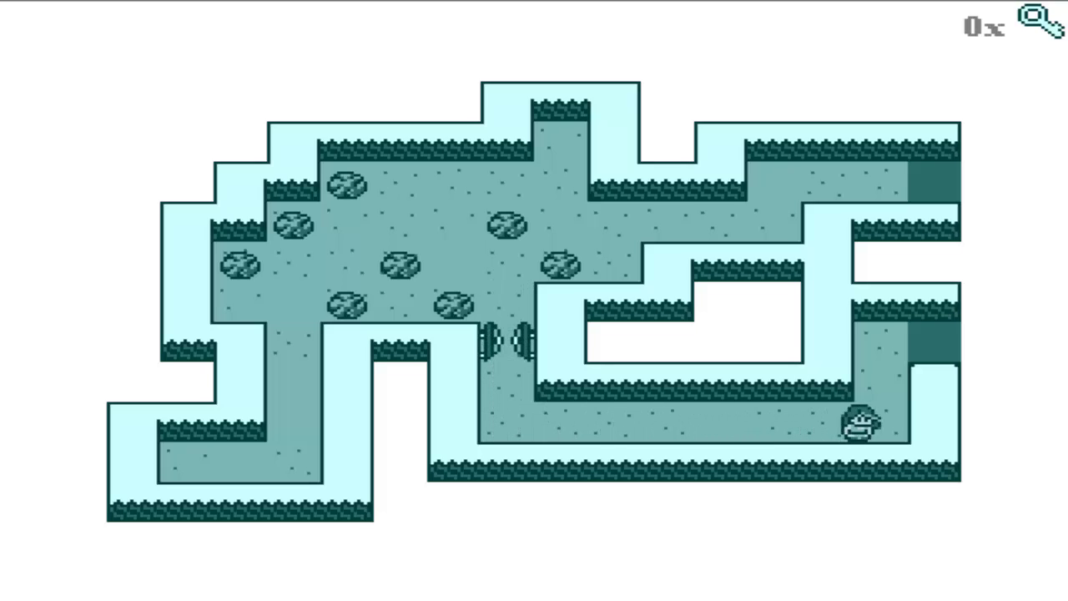
key("Up")
key("Right")
key("Down")
key("Right")
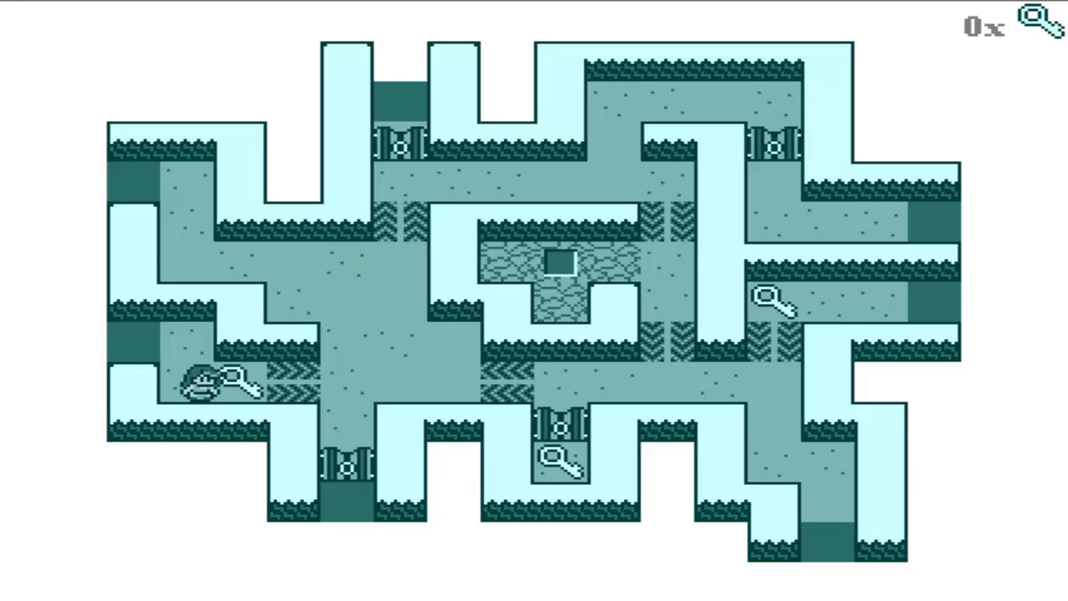
key("Right")
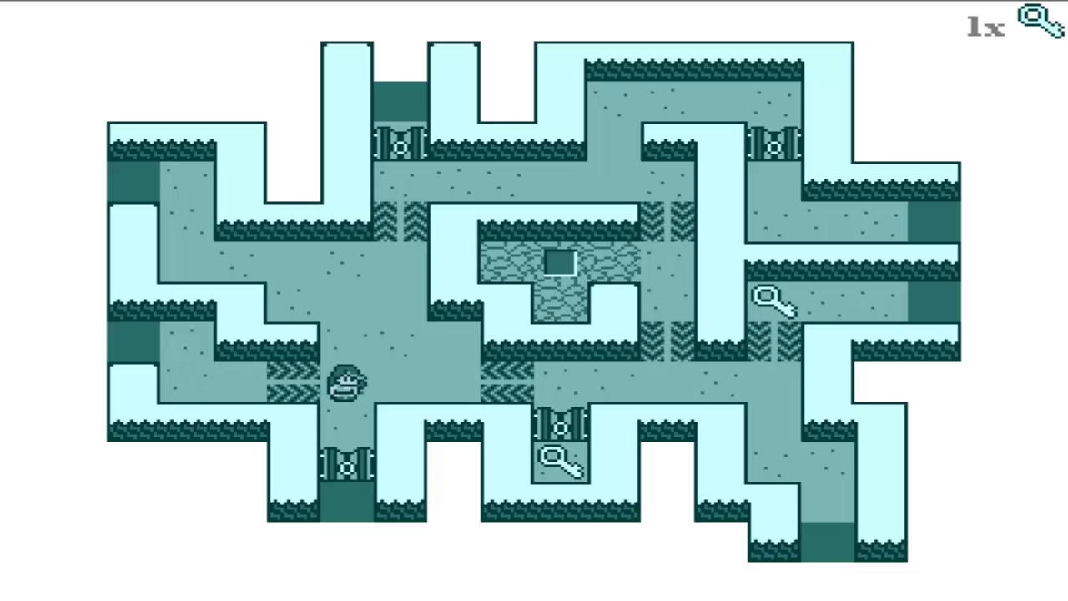
key("Down")
key("Down")
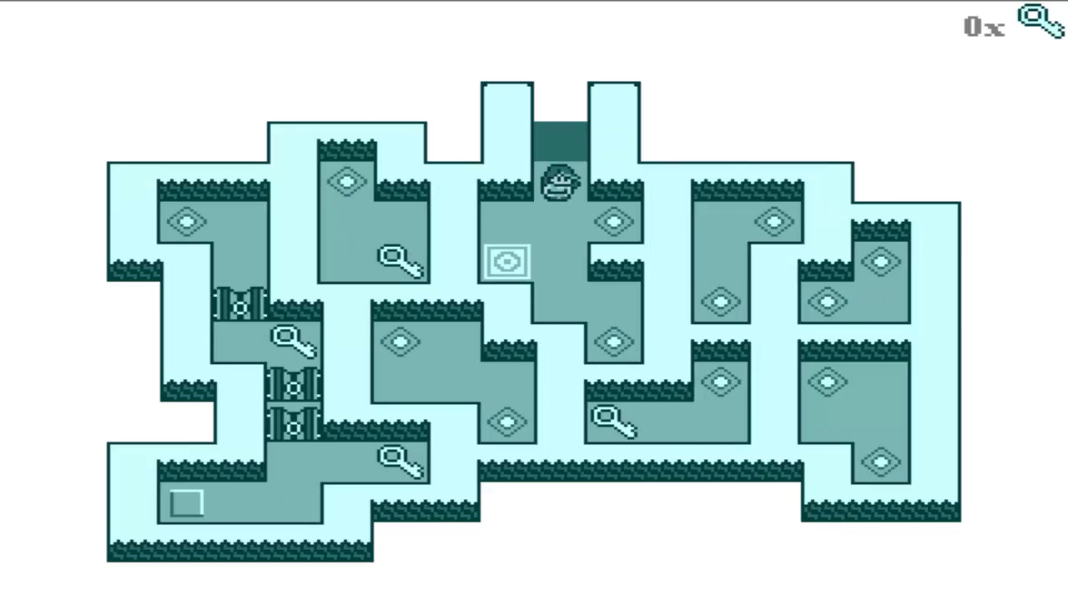
key("Down")
Step: Warp by diamond to the far-right room, then back to the square tile
key("Left")
key("Right")
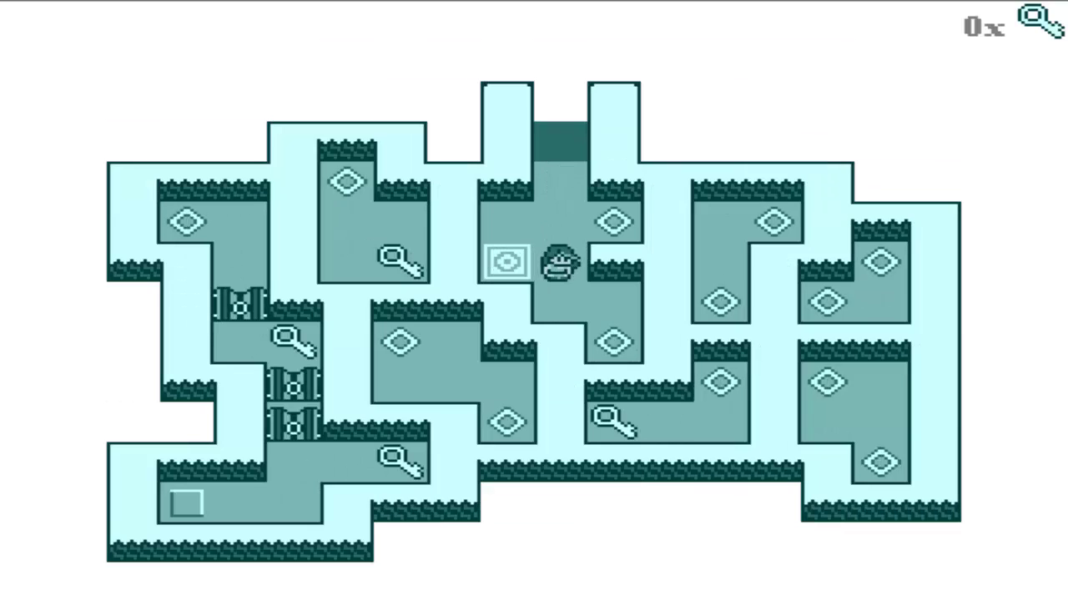
key("Up")
key("Right")
key("Down")
key("Left")
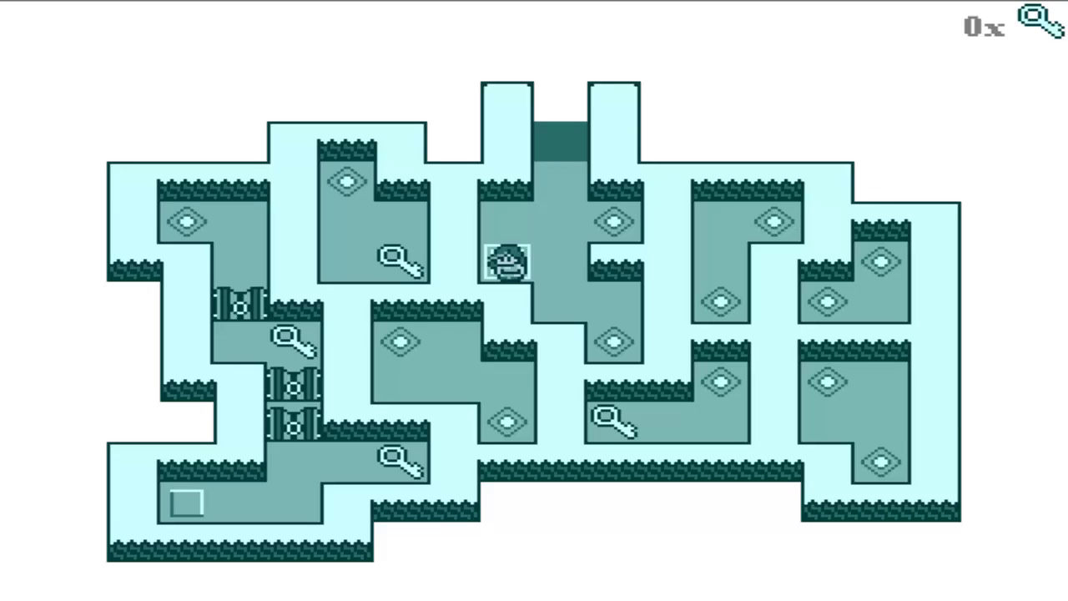
key("Right")
Step: Warp to the far-right room again, then return onto another diamond
key("Up")
key("Right")
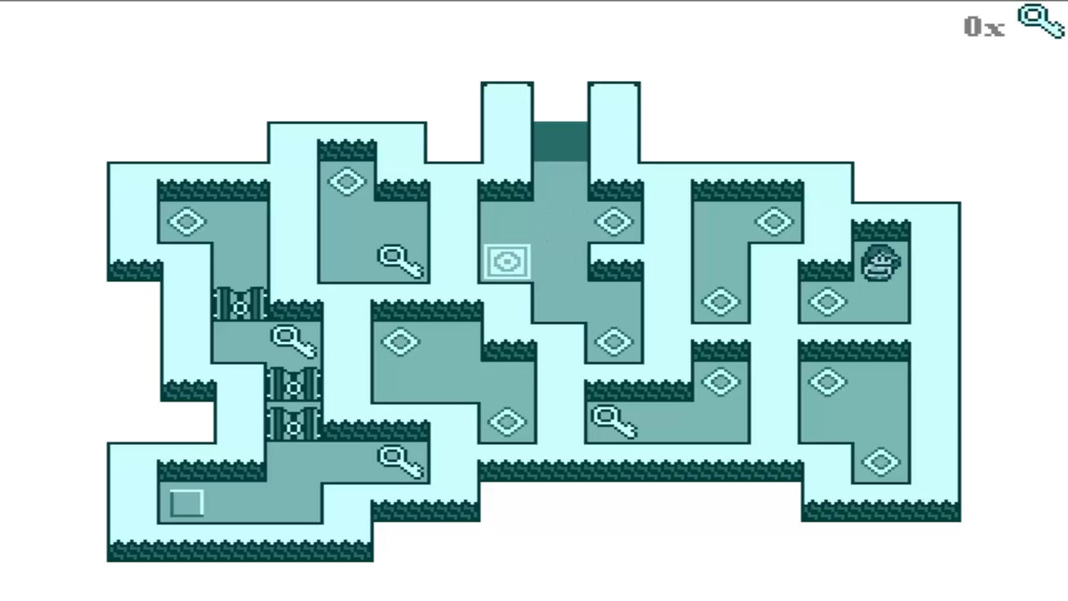
key("Down")
key("Left")
key("Up")
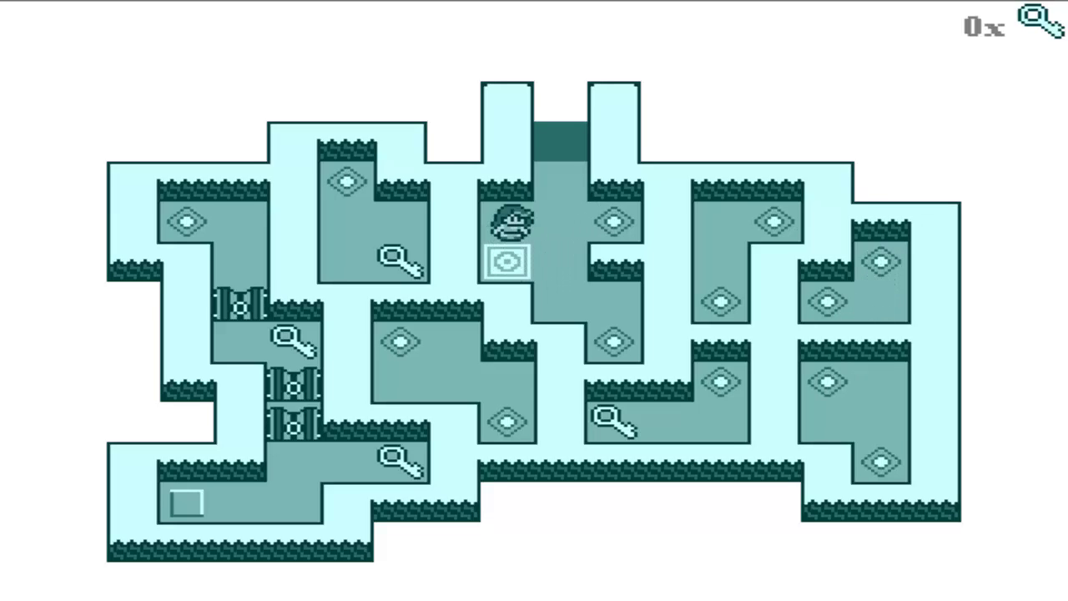
key("Right")
key("Right")
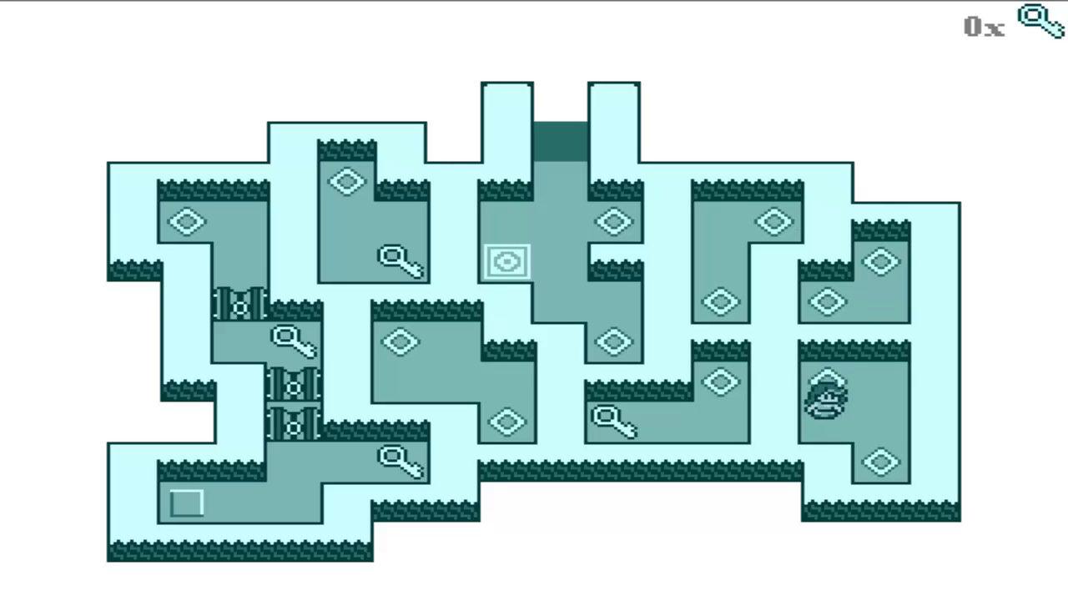
Step: Warp back beside the square tile, then over to the far-right room's diamond
key("Down")
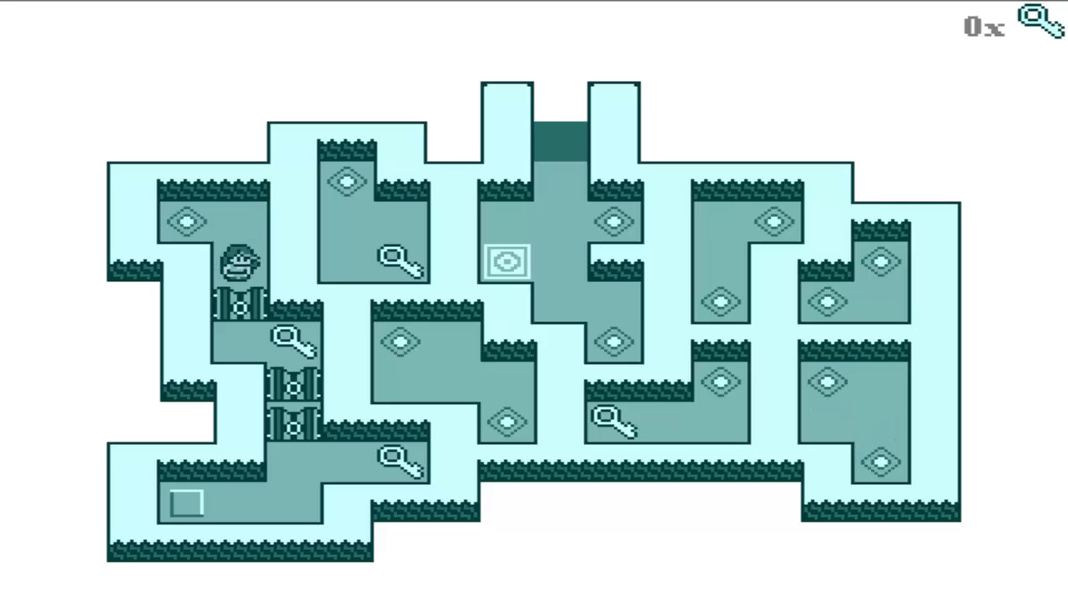
key("Up")
key("Left")
key("Up")
key("Right")
key("Right")
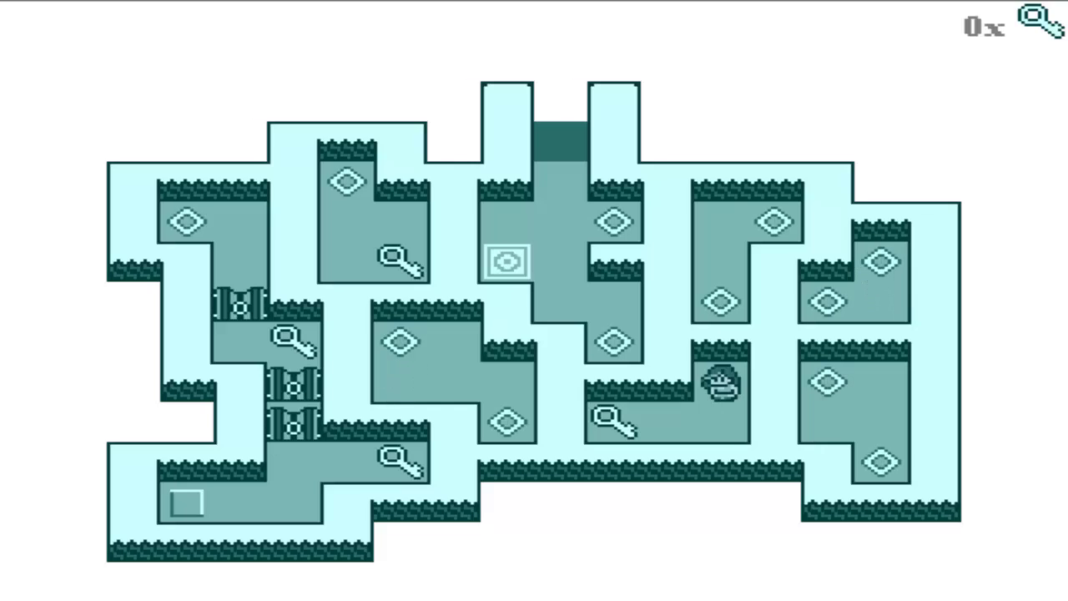
Step: Collect the key, warp back and over, then step onto the lower diamond teleporter
key("Left")
key("Left")
key("Right")
key("Right")
key("Up")
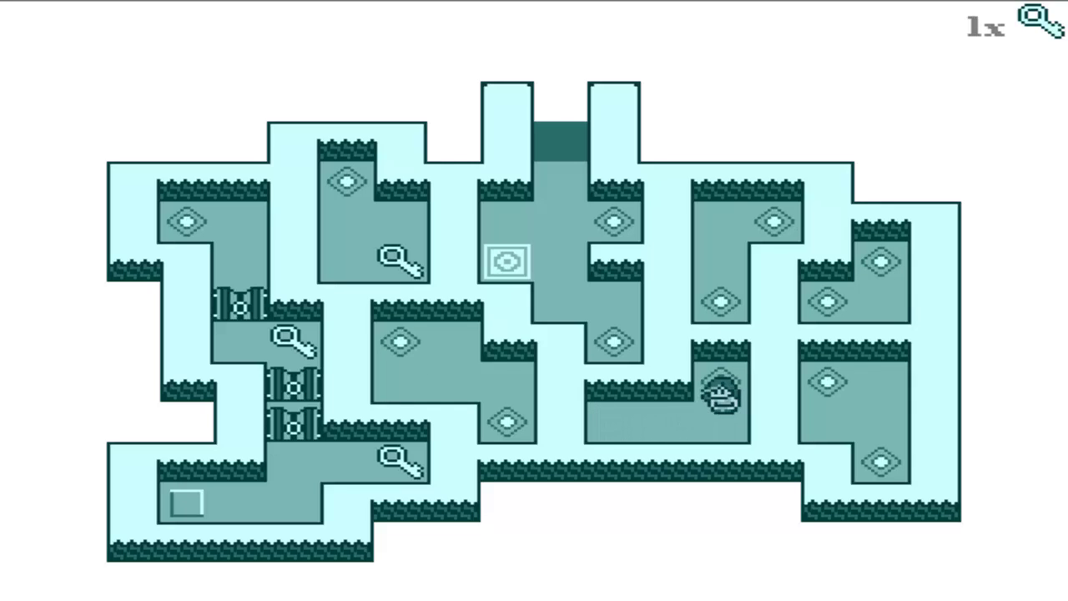
key("Up")
key("Right")
key("Right")
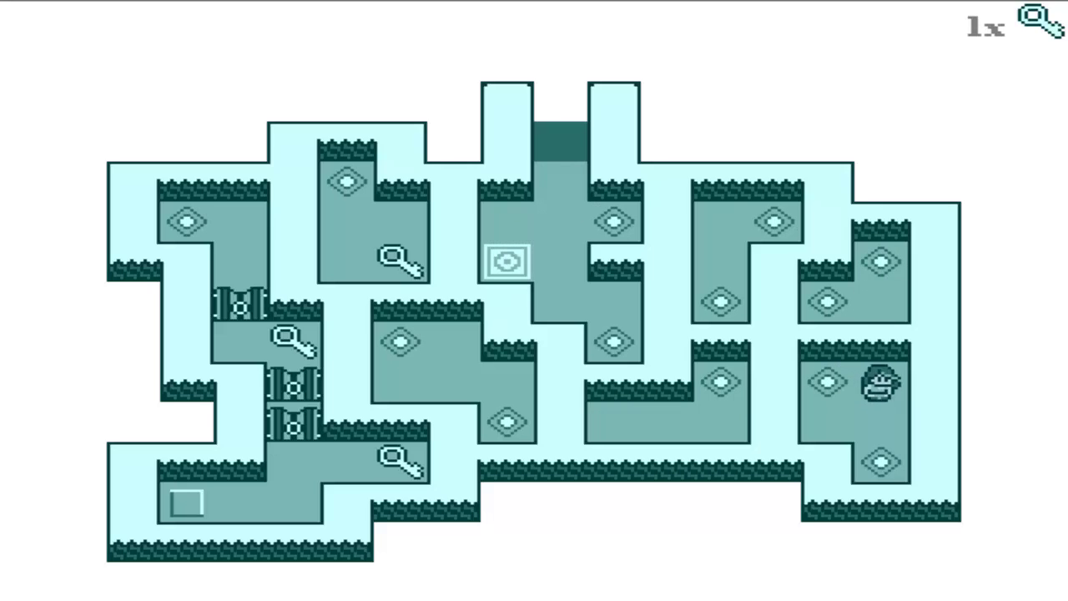
key("Down")
key("Down")
key("Down")
key("Down")
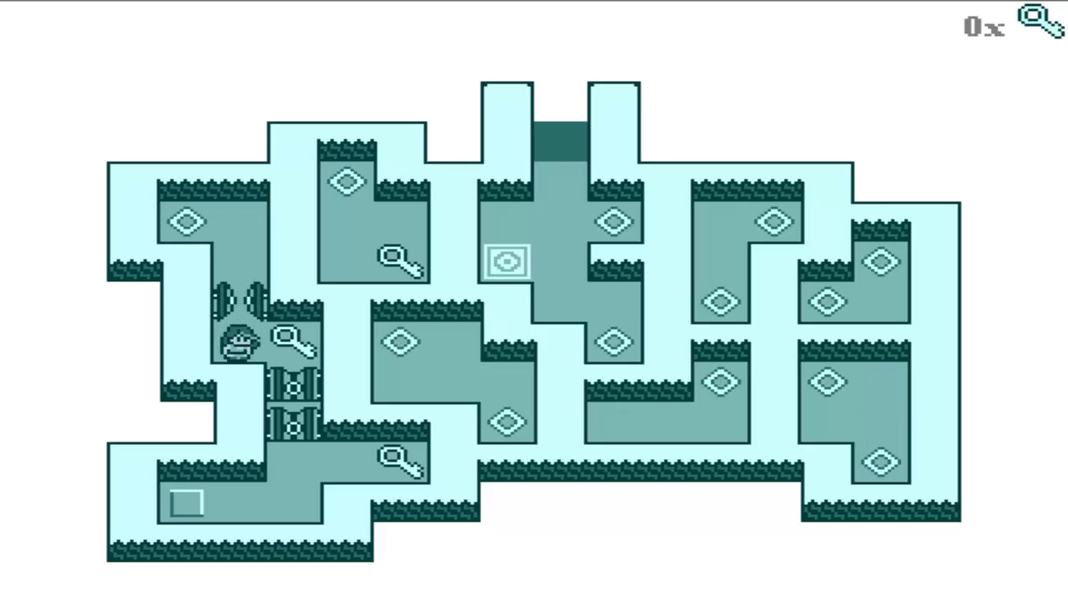
Step: Pass through the opened gate, unlock the lower gate, and head back up
key("Right")
key("Left")
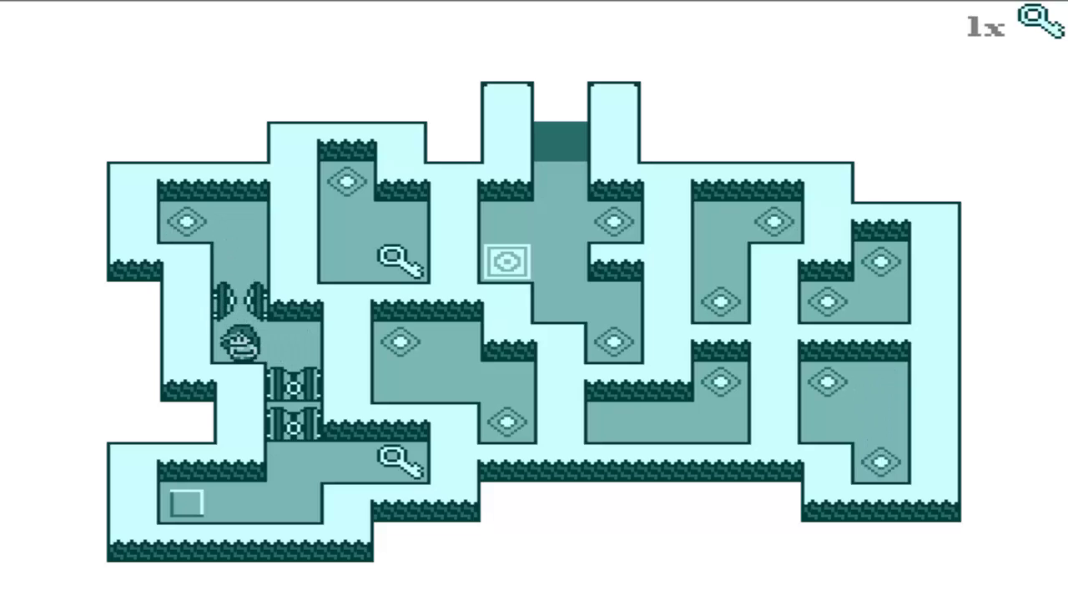
key("Right")
key("Down")
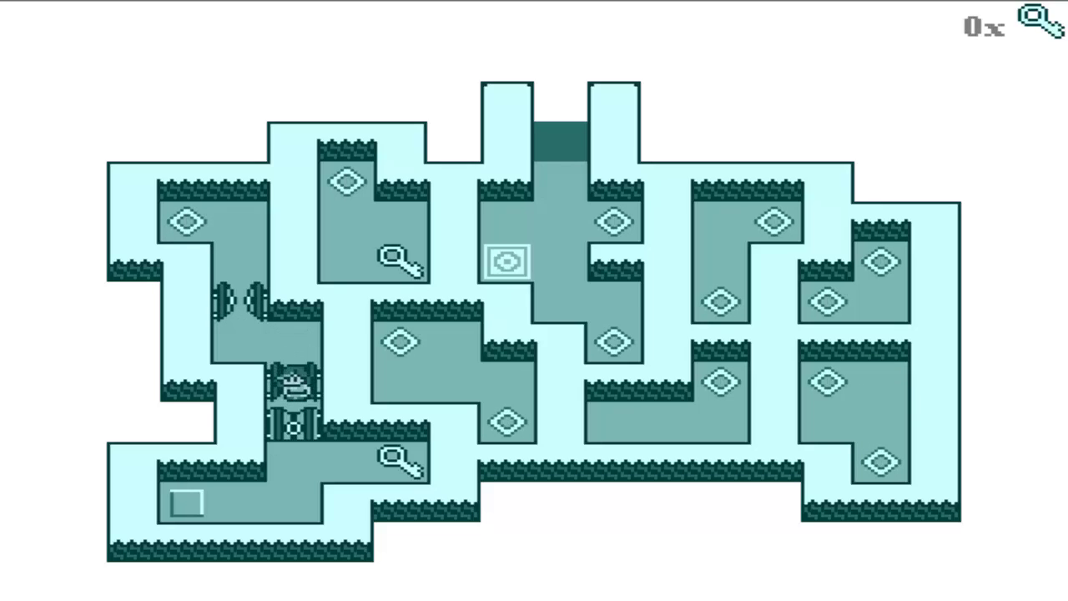
key("Up")
key("Left")
key("Up")
key("Up")
key("Up")
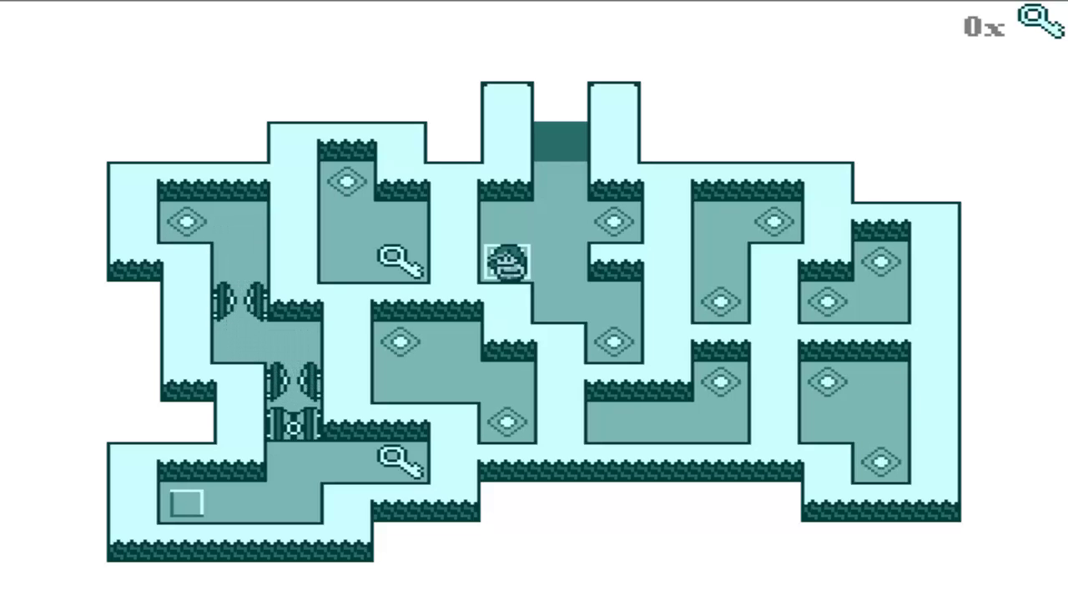
Step: Walk to the next diamond pad and warp across
key("Right")
key("Down")
key("Right")
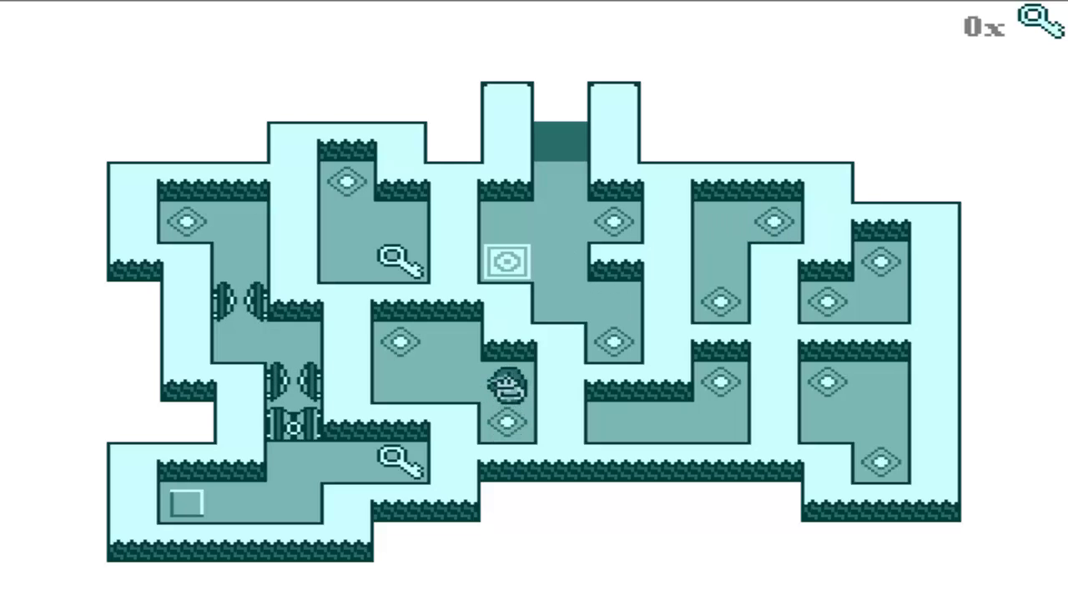
key("Left")
key("Left")
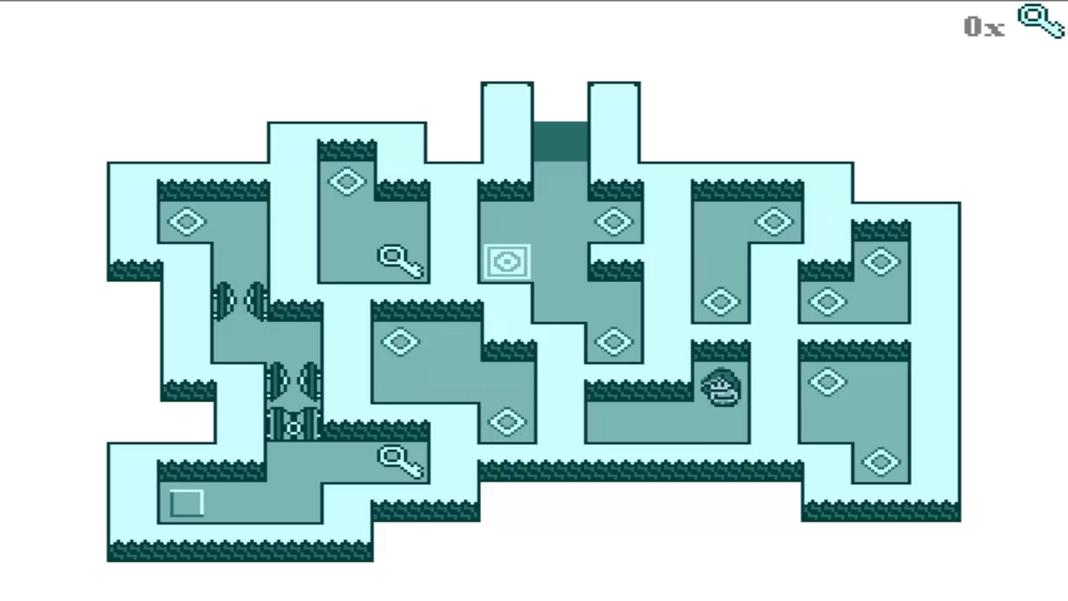
key("Right")
key("Right")
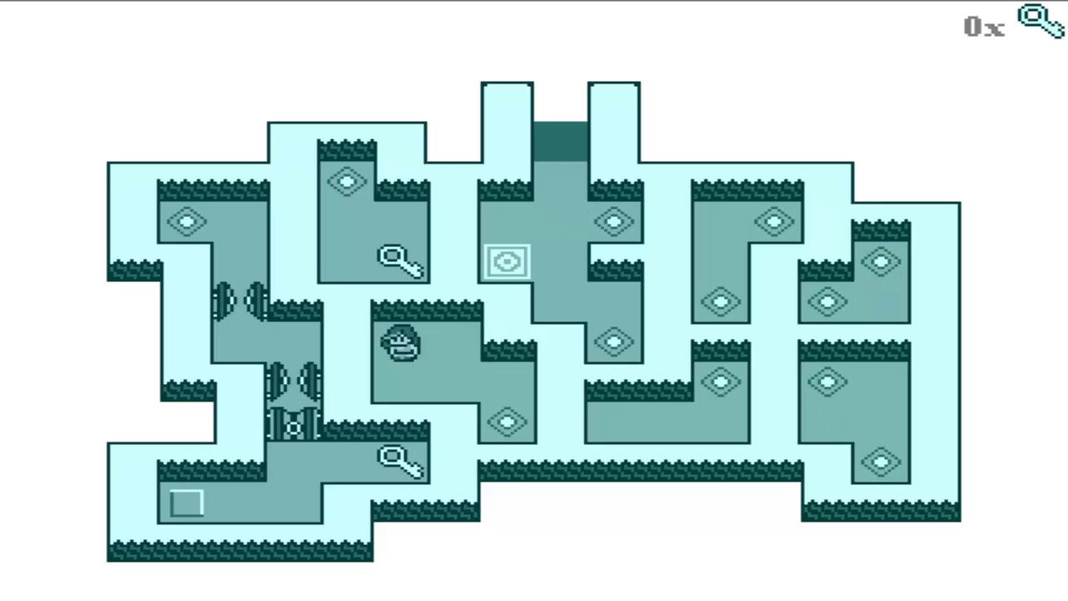
Step: Warp back to the pad, then teleport into the right-hand room
key("Up")
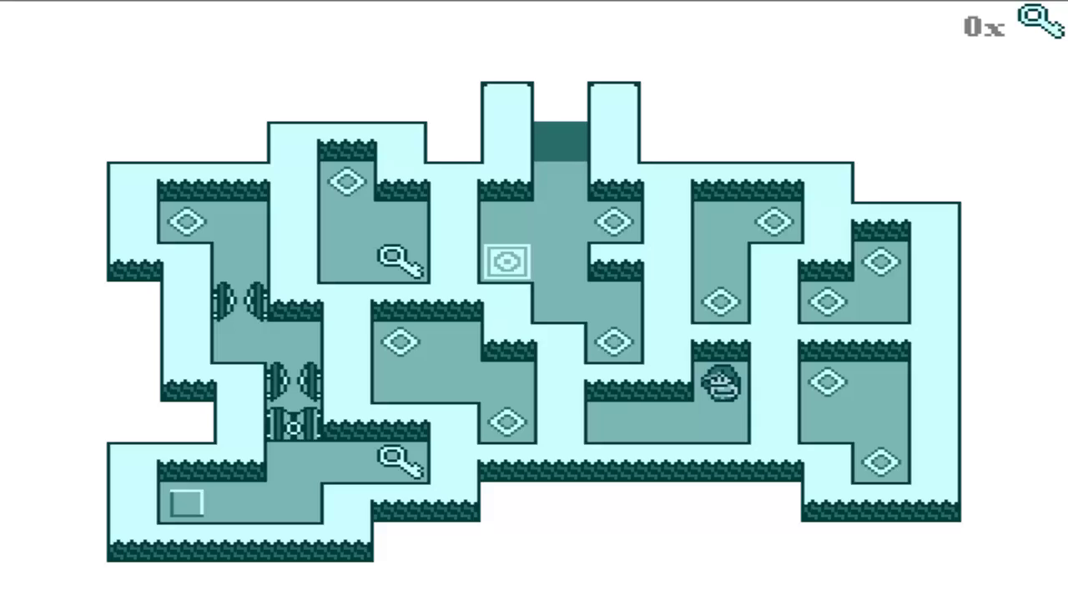
key("Up")
key("Up")
key("Right")
key("Right")
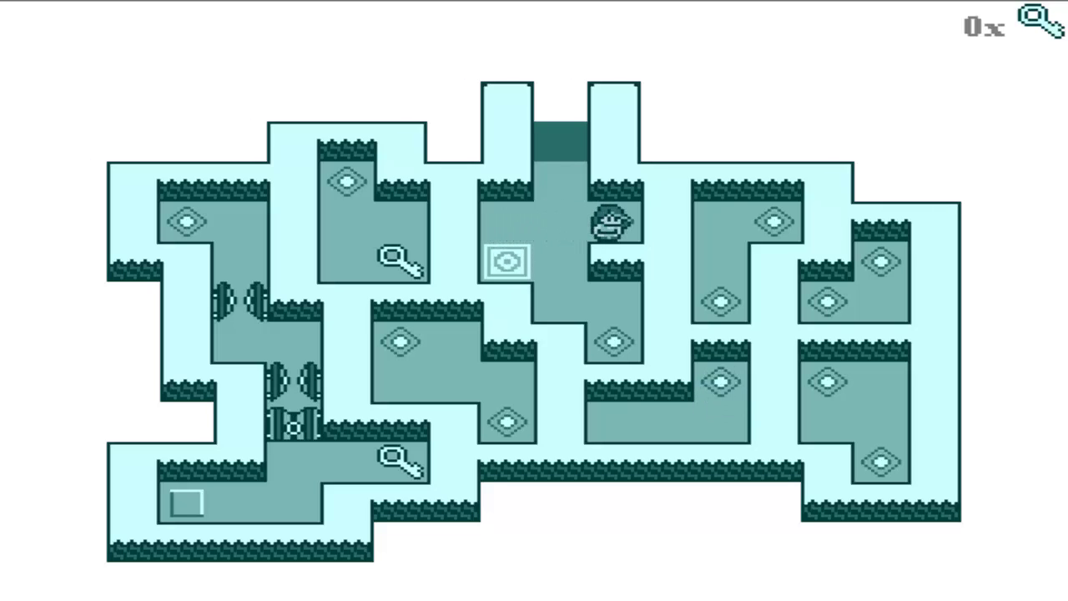
key("Right")
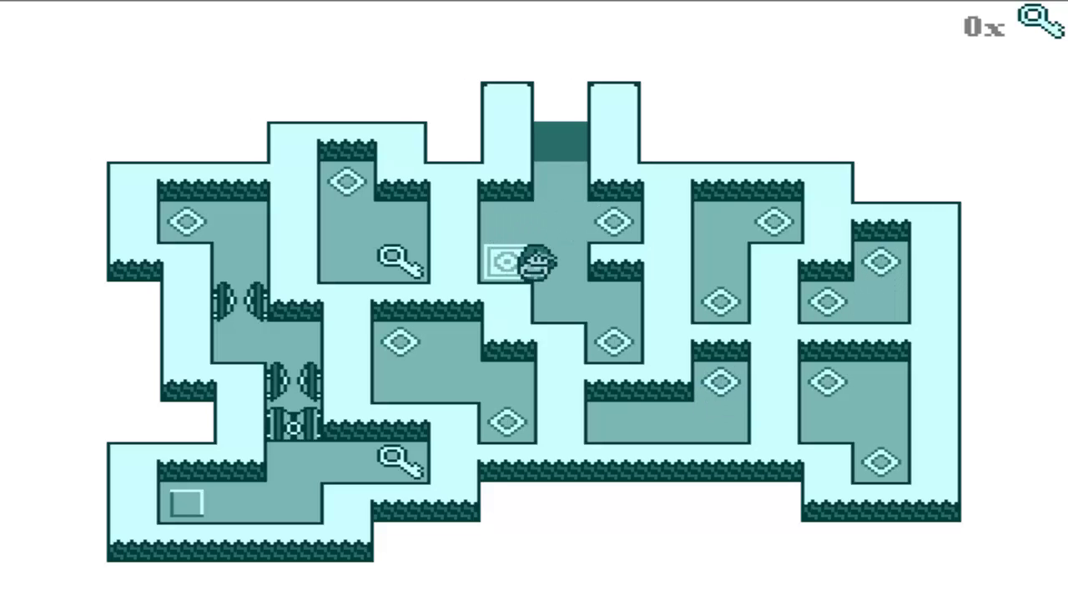
key("Down")
key("Right")
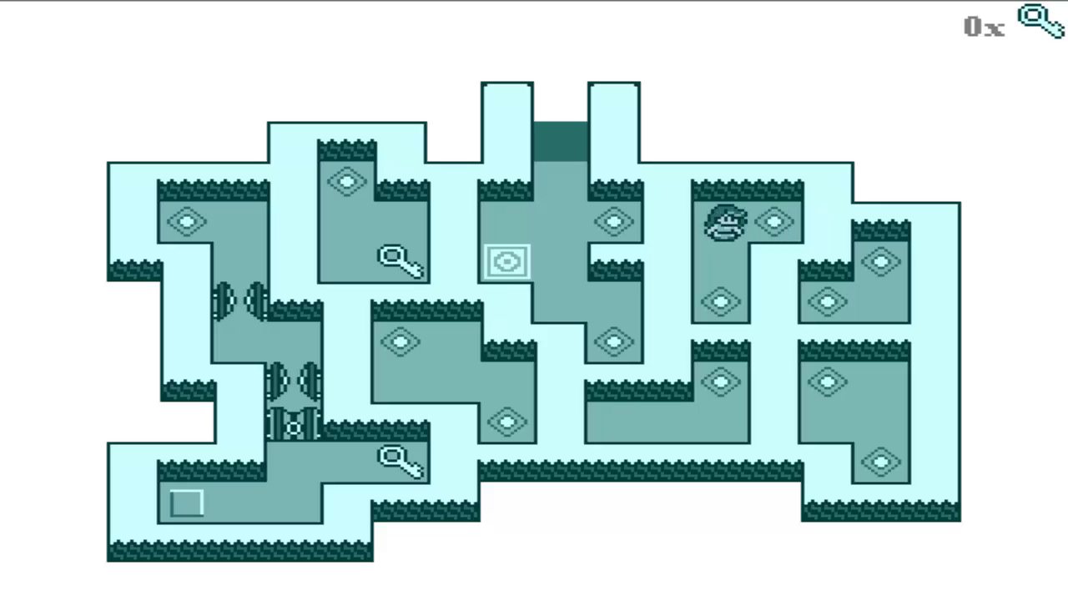
Step: Hop across the remaining diamonds into the upper-left room beside the key
key("Left")
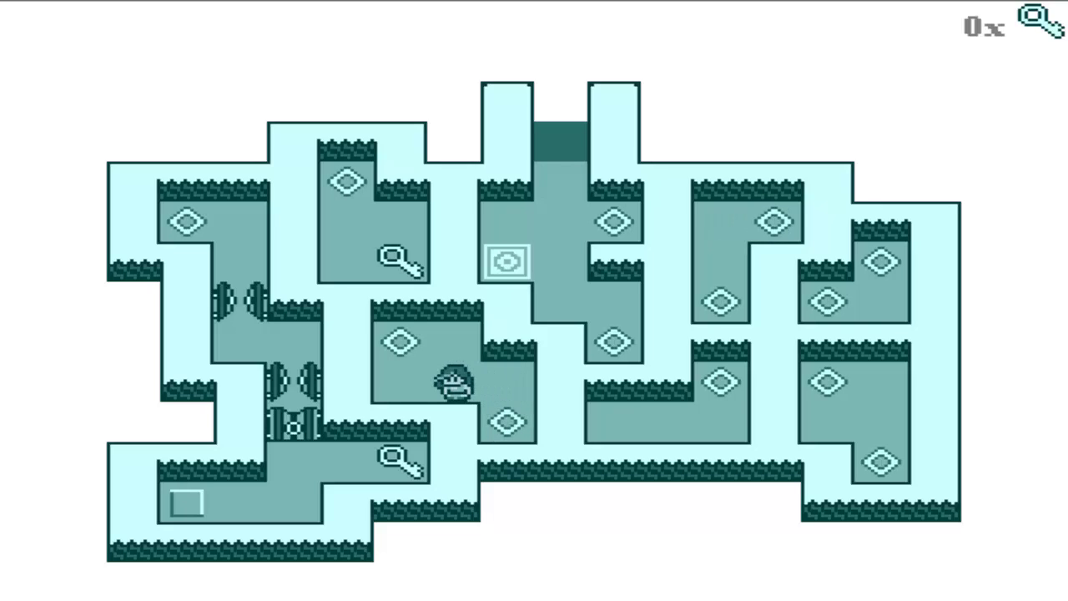
key("Left")
key("Up")
key("Up")
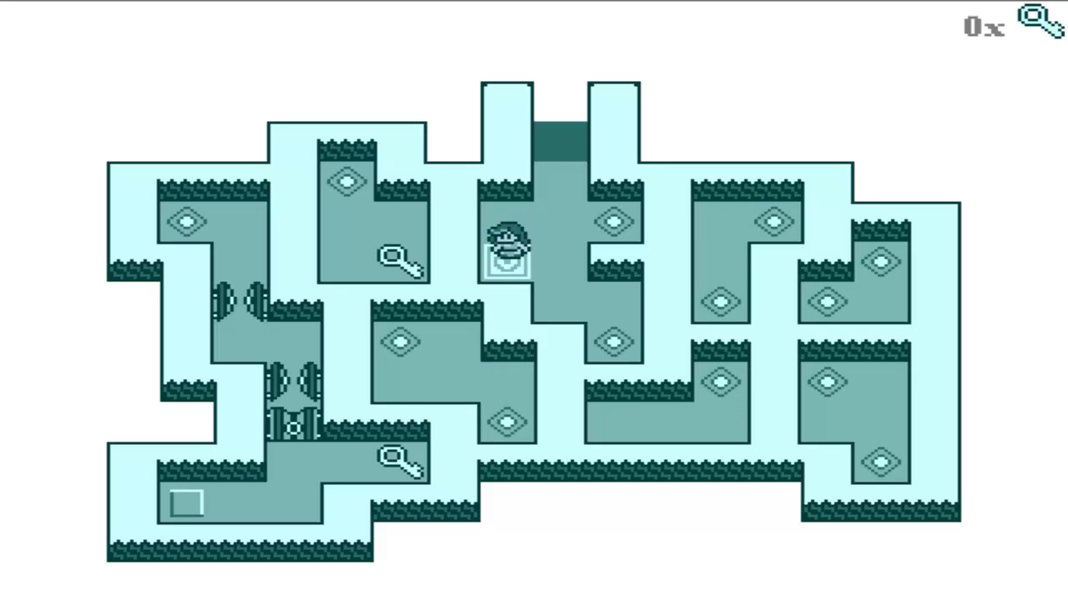
key("Right")
key("Down")
key("Right")
key("Down")
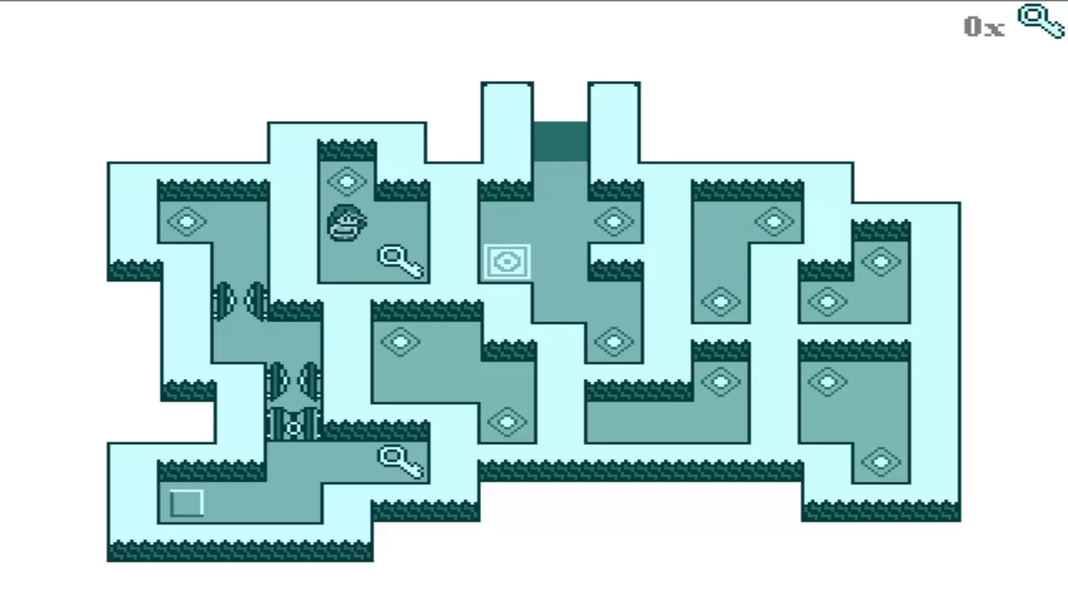
Step: Collect the key in the upper-left room and warp back to the pad
key("Down")
key("Right")
key("Left")
key("Up")
key("Up")
key("Up")
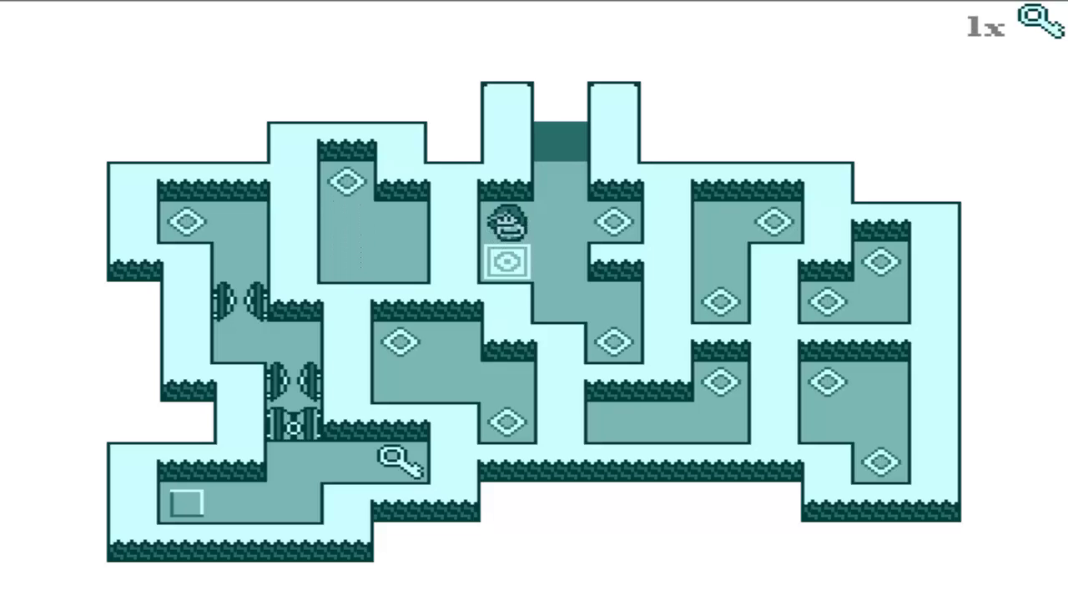
key("Right")
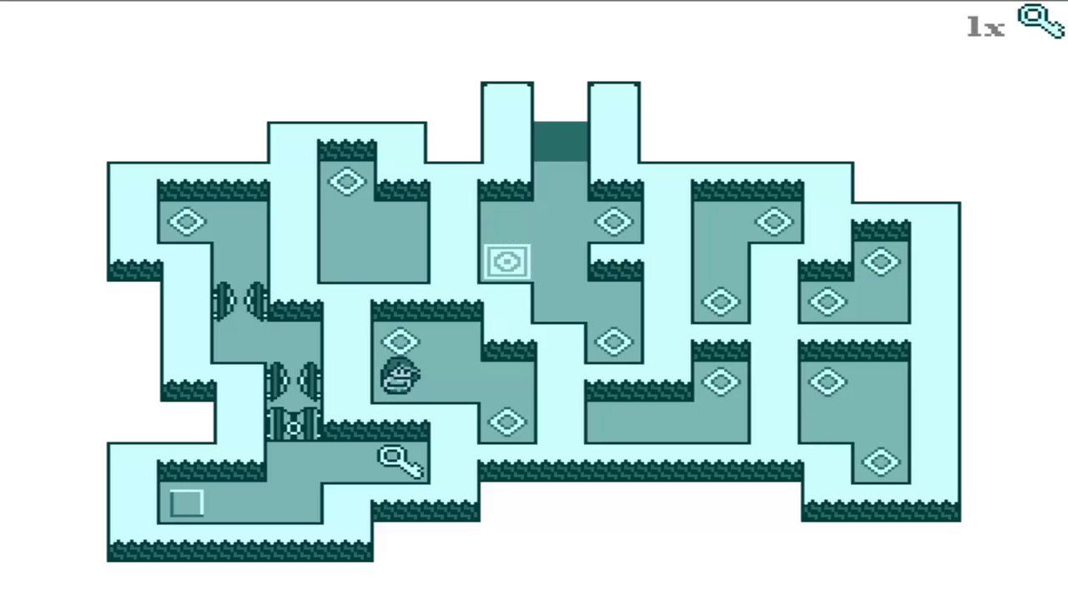
Step: Teleport through the middle room over to the bottom-right room
key("Right")
key("Right")
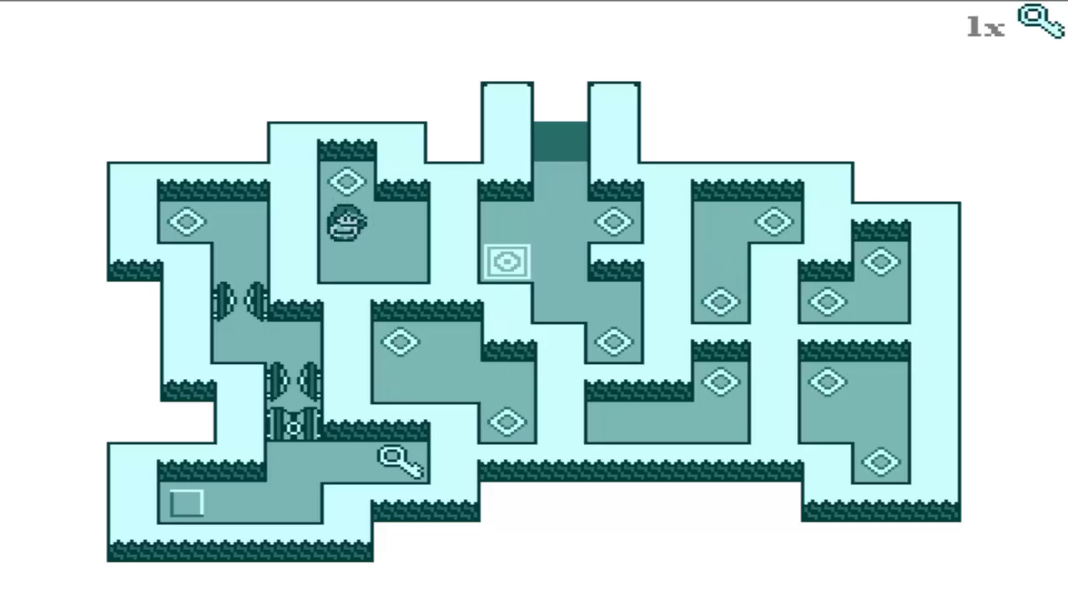
key("Up")
key("Right")
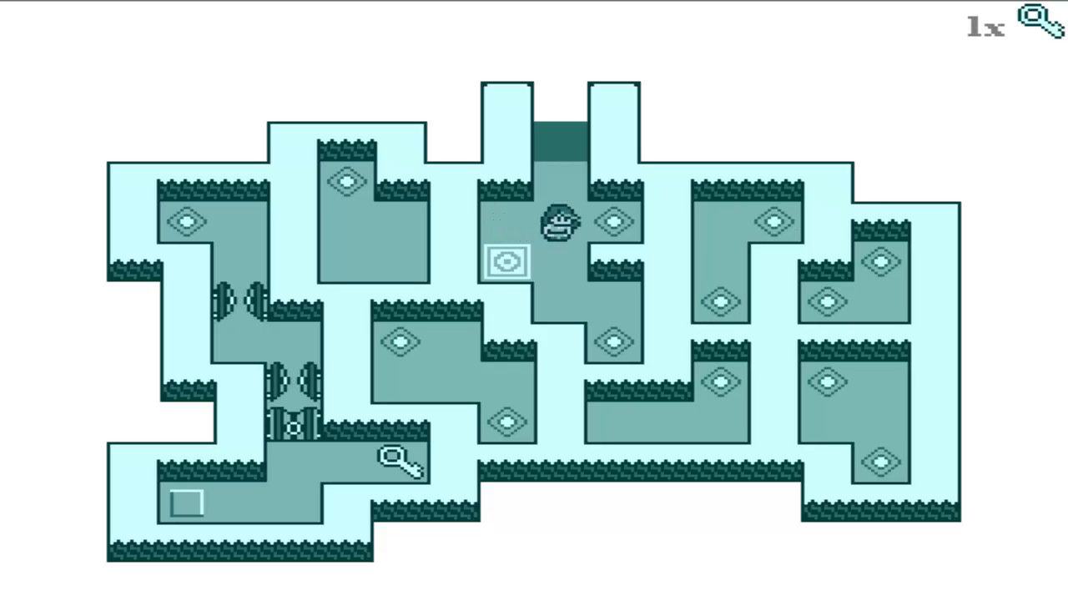
key("Down")
key("Up")
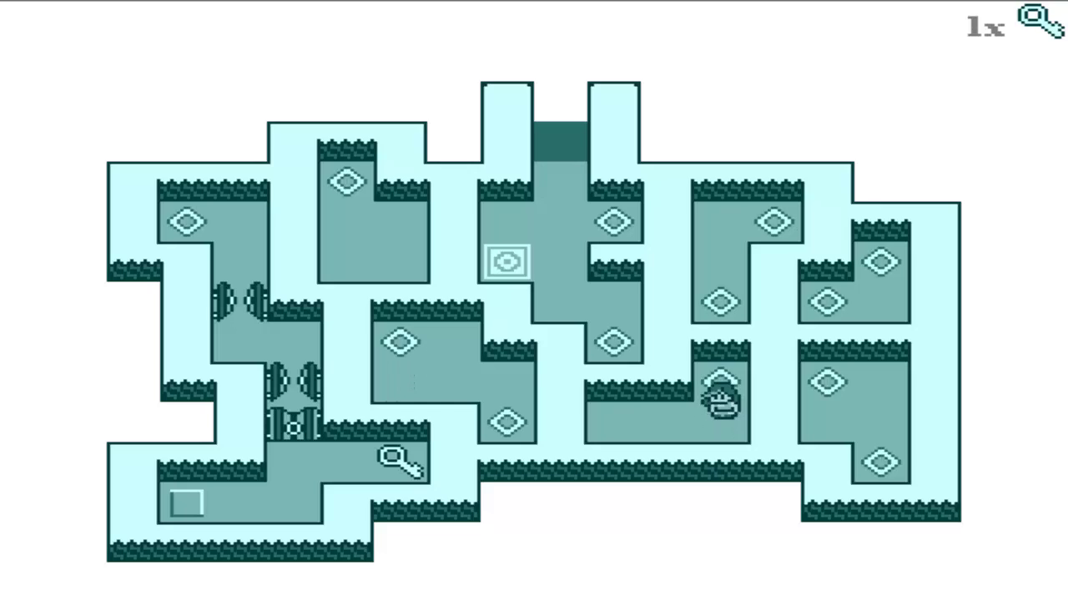
key("Right")
key("Up")
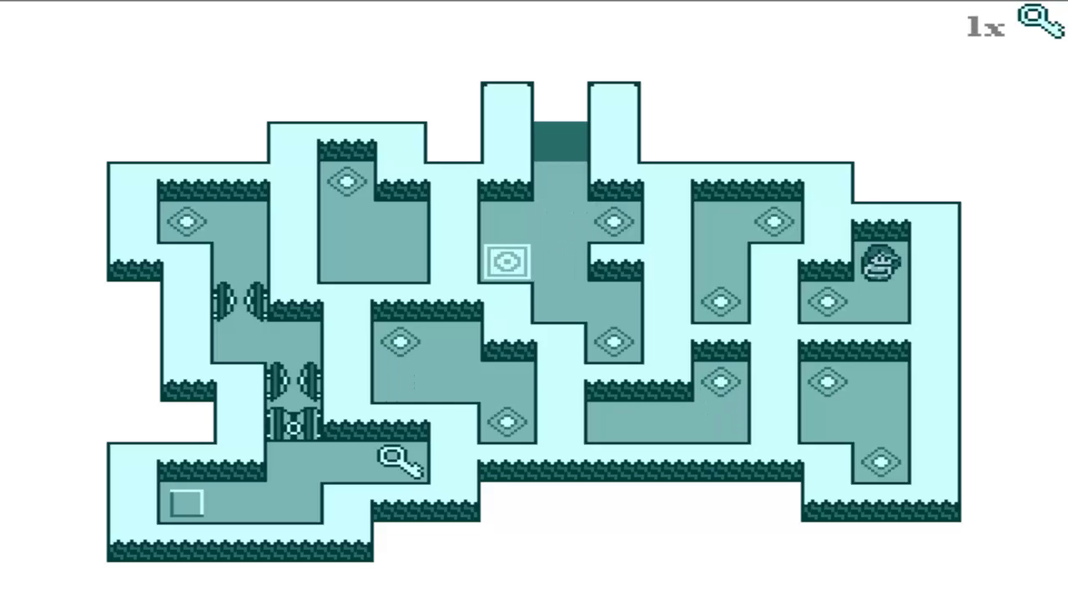
Step: Unlock the lower gates with the key and collect the lower key
key("Right")
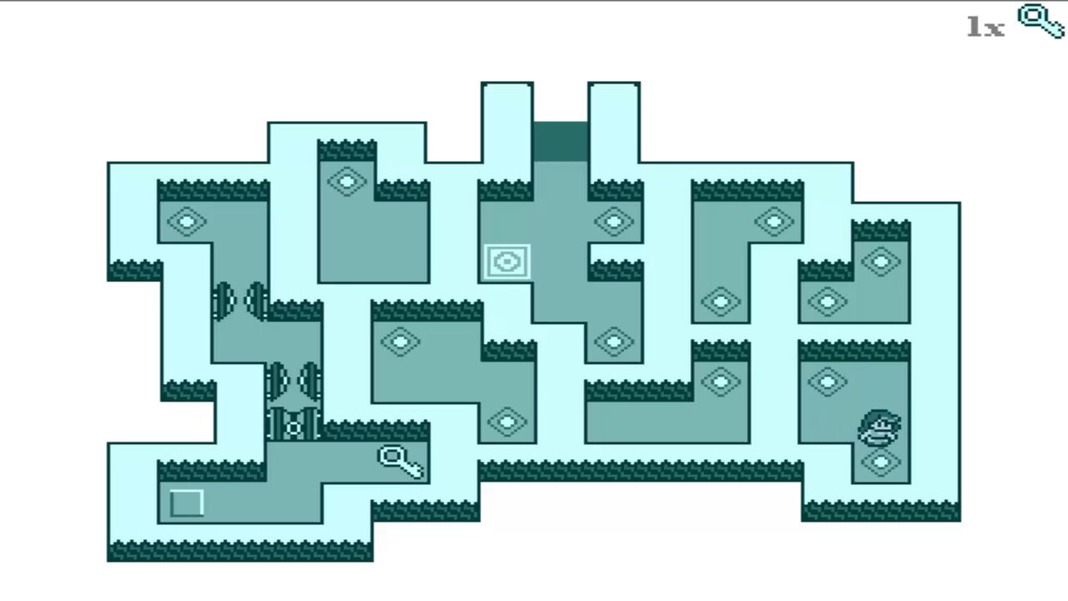
key("Down")
key("Down")
key("Down")
key("Right")
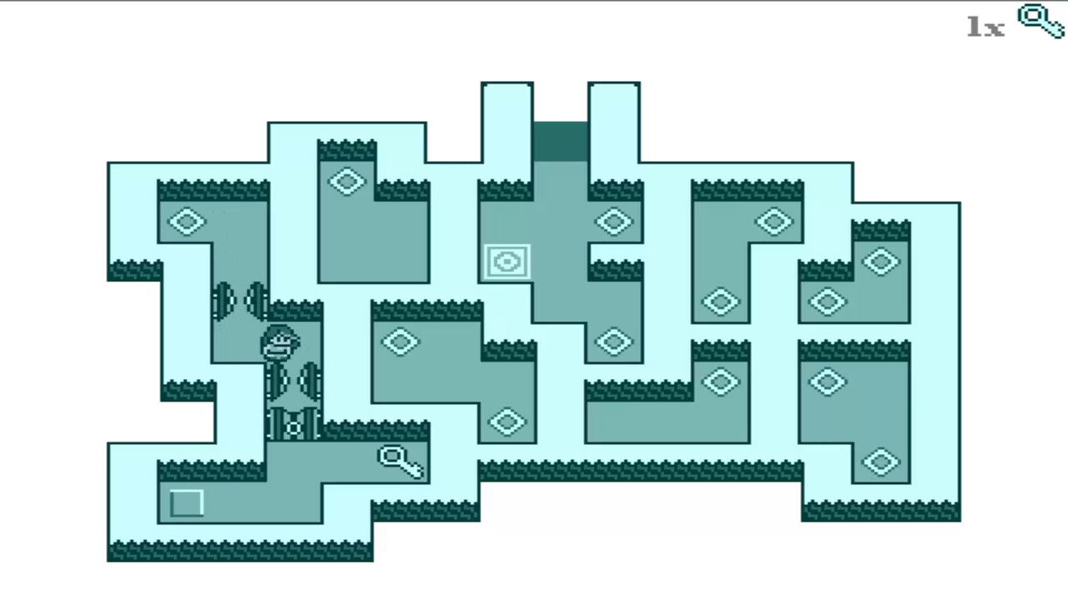
key("Down")
key("Down")
key("Down")
key("Right")
key("Right")
key("Right")
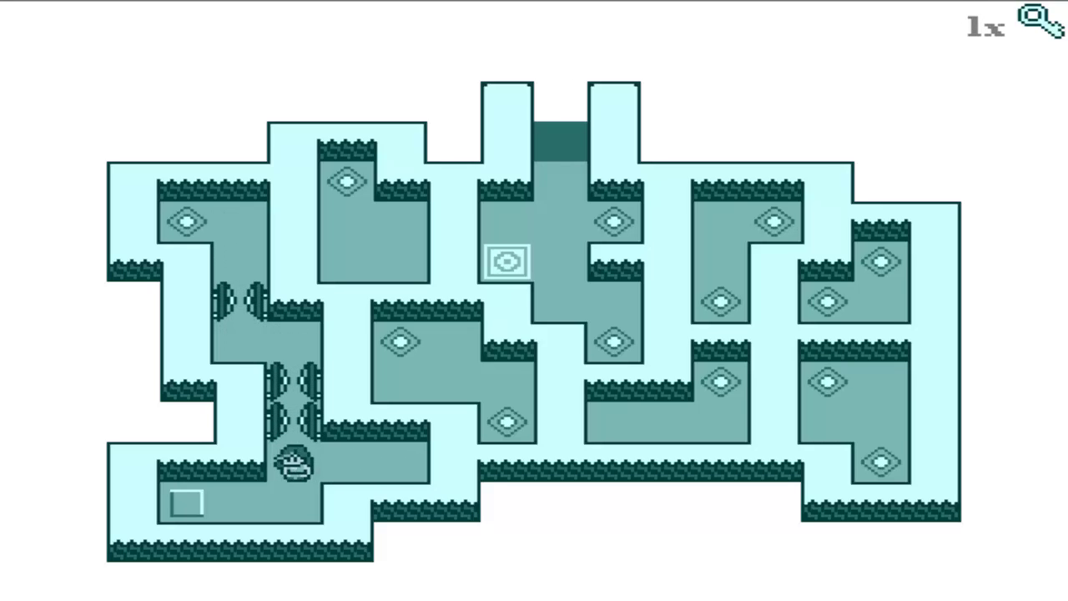
key("Down")
Step: Step on the square switch, then go up through the gates to the top-left room
key("Left")
key("Left")
key("Right")
key("Right")
key("Up")
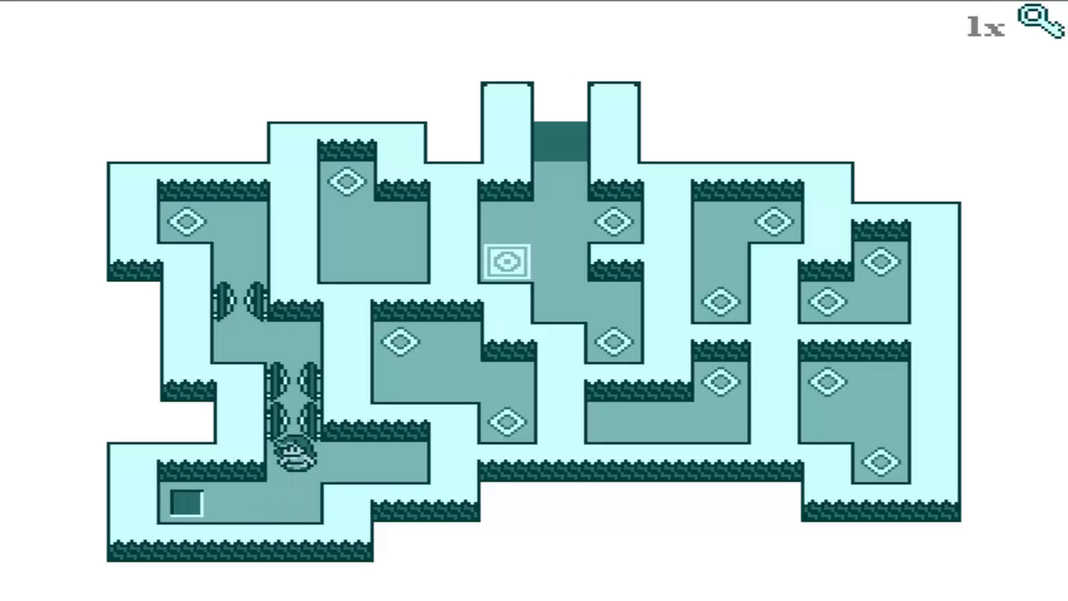
key("Up")
key("Up")
key("Up")
key("Left")
key("Up")
key("Up")
key("Up")
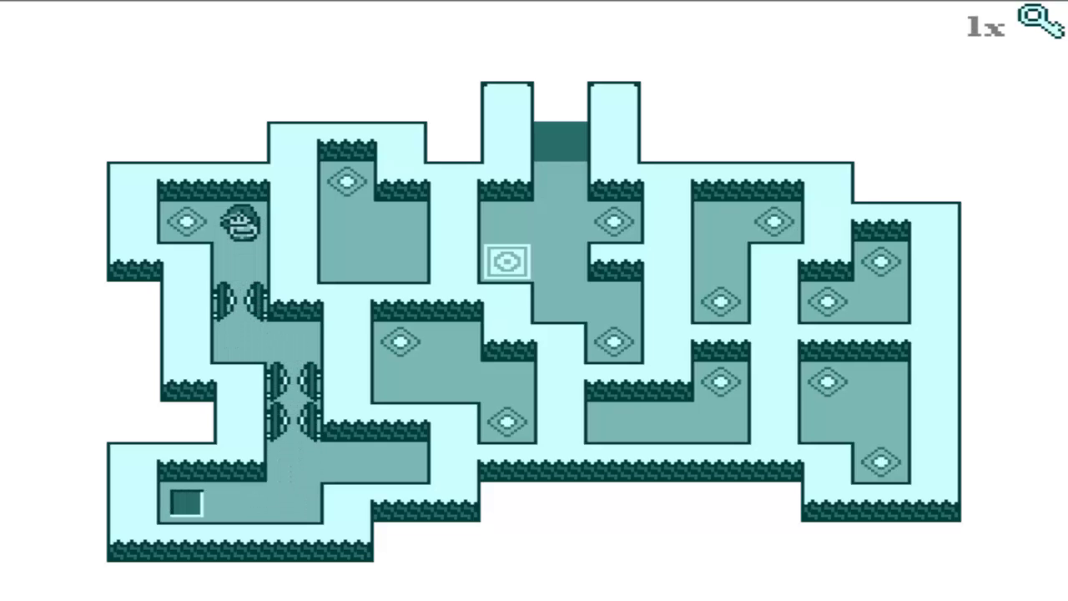
key("Left")
Step: Warp onto the switch and leave through the top exit
key("Up")
key("Up")
key("Right")
key("Up")
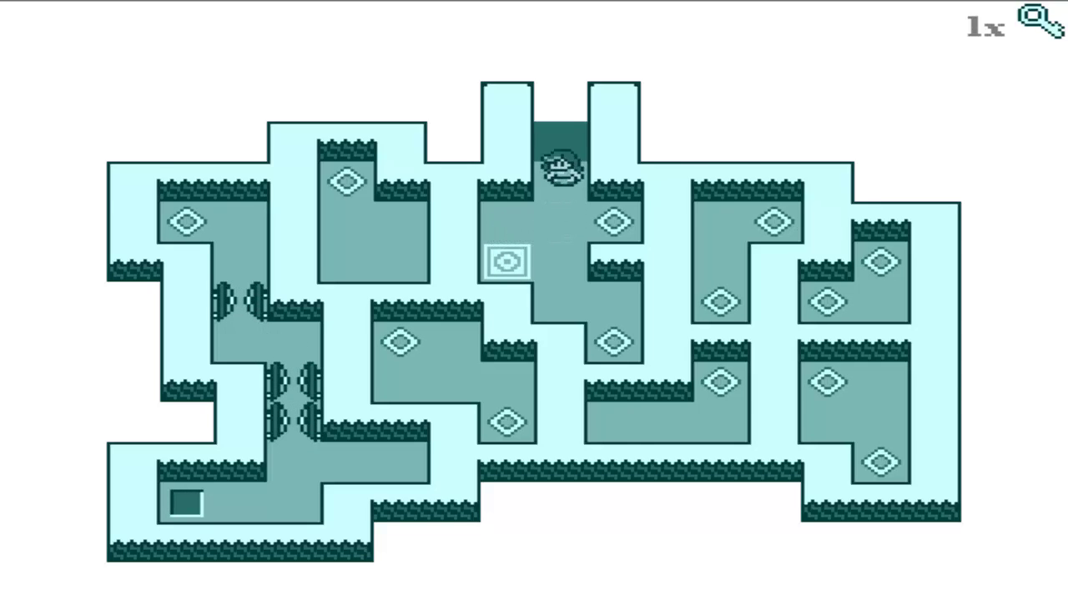
key("Up")
key("Up")
key("Up")
Step: Follow the upper corridor, unlock the lower door, and take the key behind it
key("Right")
key("Right")
key("Up")
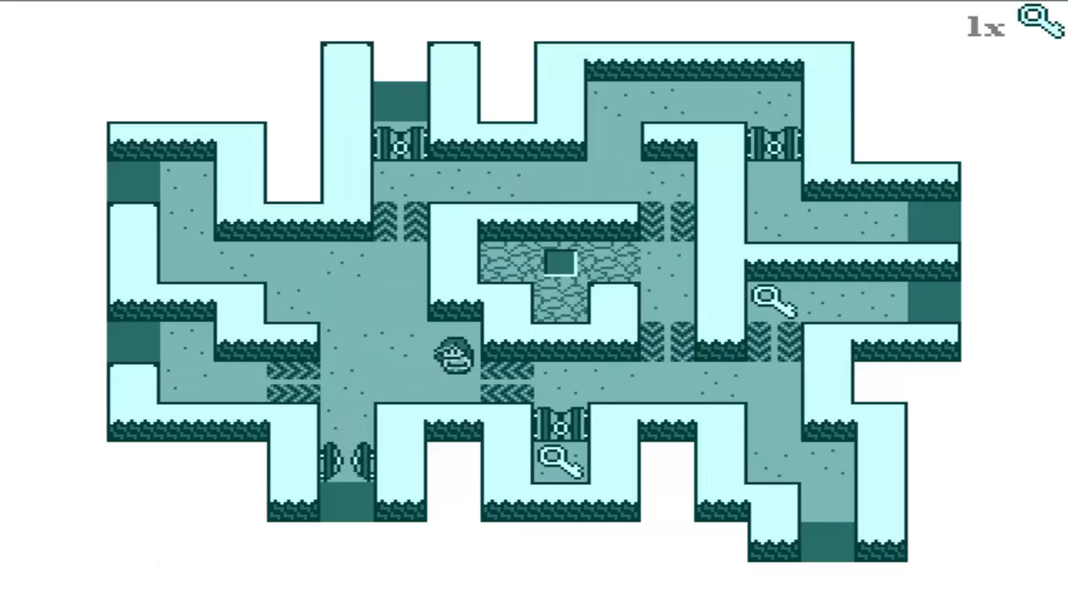
key("Up")
key("Up")
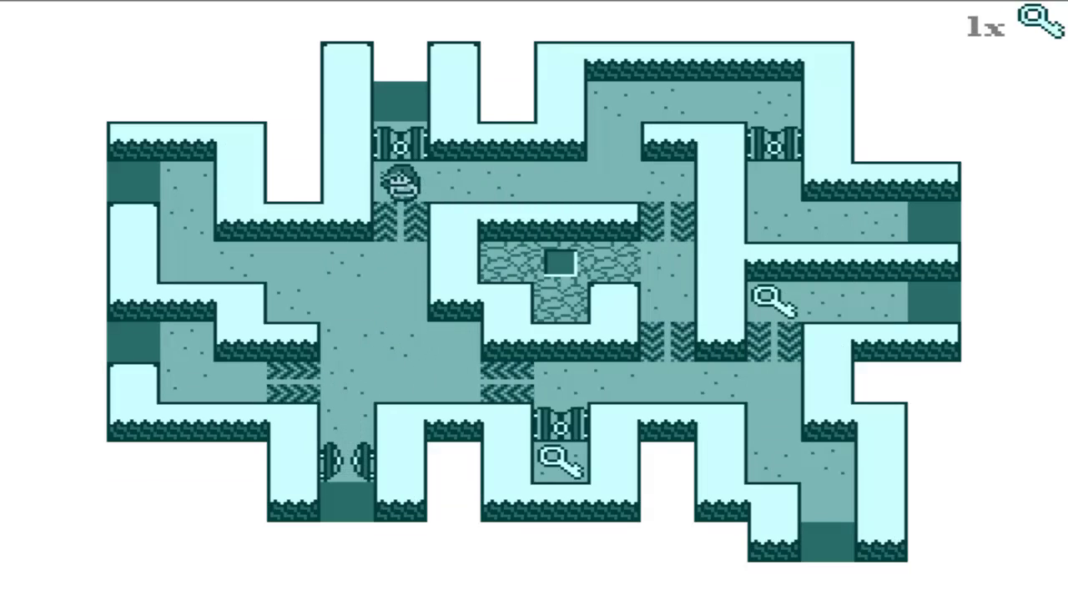
key("Right")
key("Right")
key("Right")
key("Down")
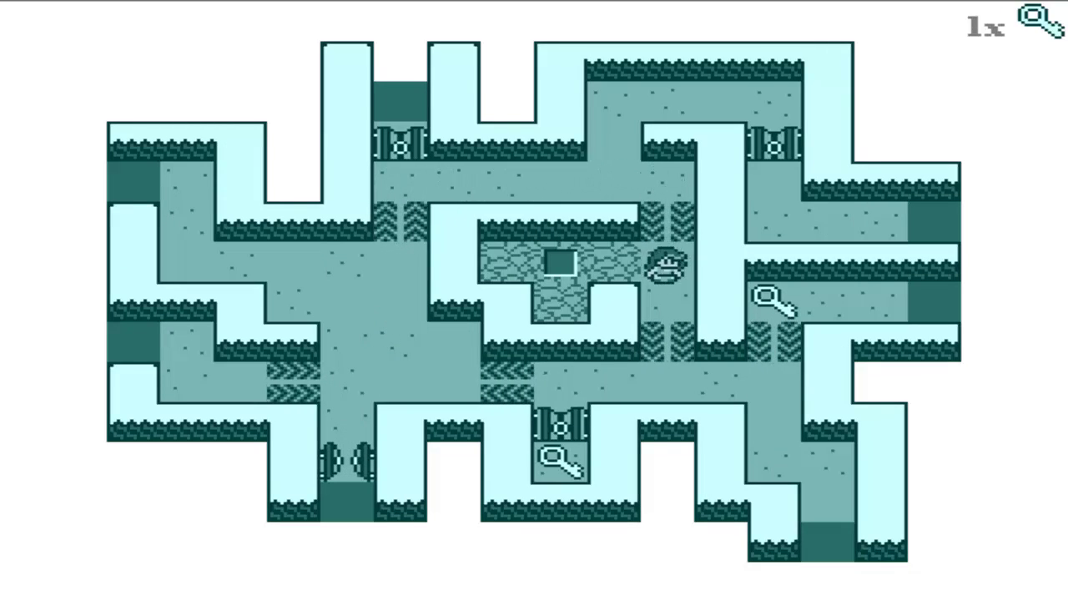
key("Down")
key("Left")
key("Left")
key("Down")
key("Down")
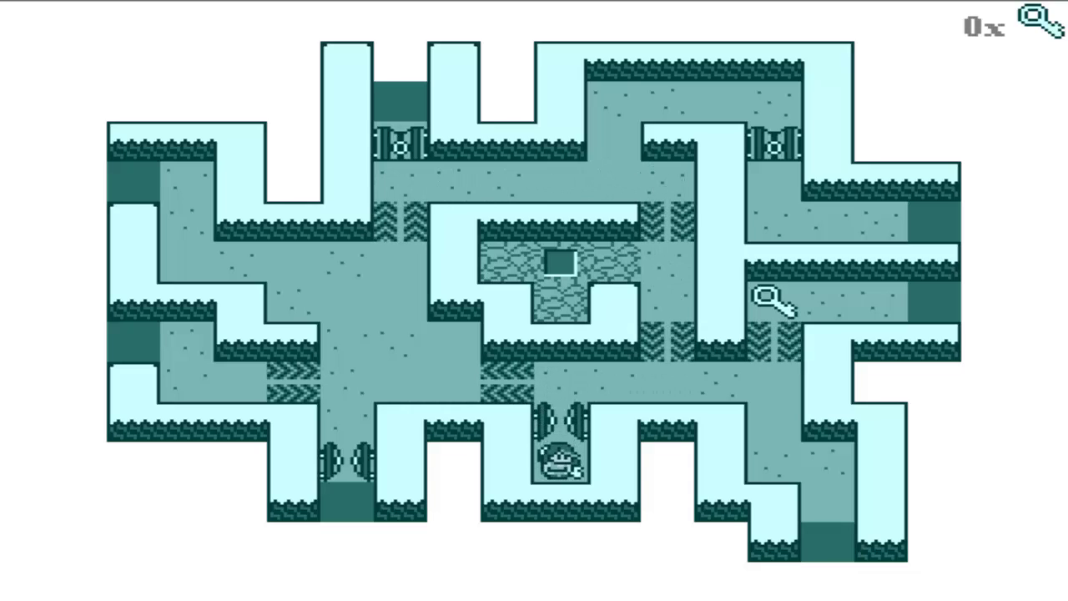
key("Up")
key("Left")
key("Left")
Step: Return up the corridor and open the upper-right door with that key
key("Up")
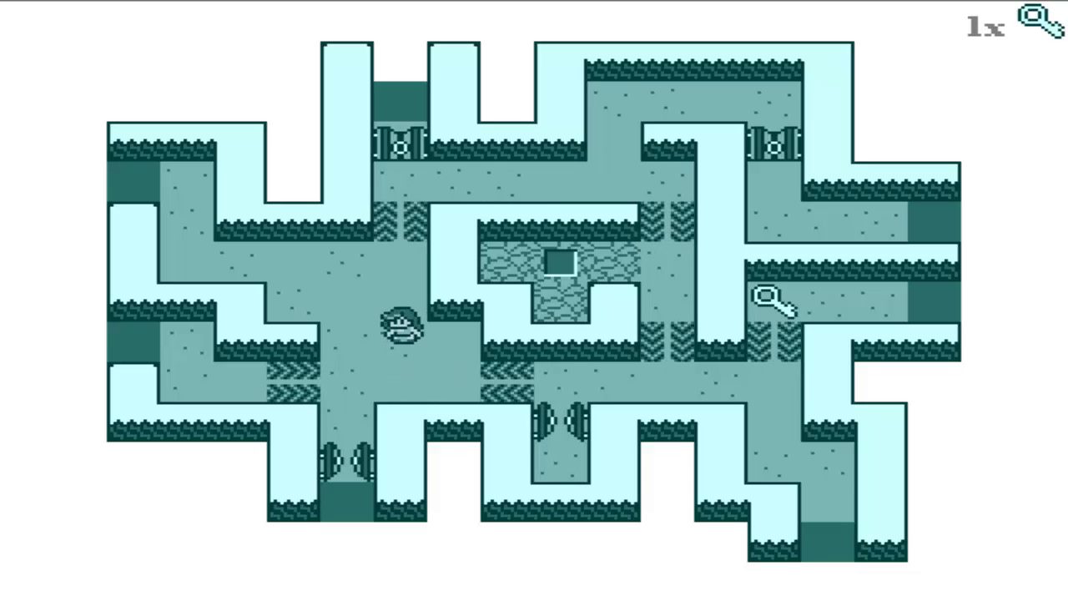
key("Up")
key("Up")
key("Right")
key("Right")
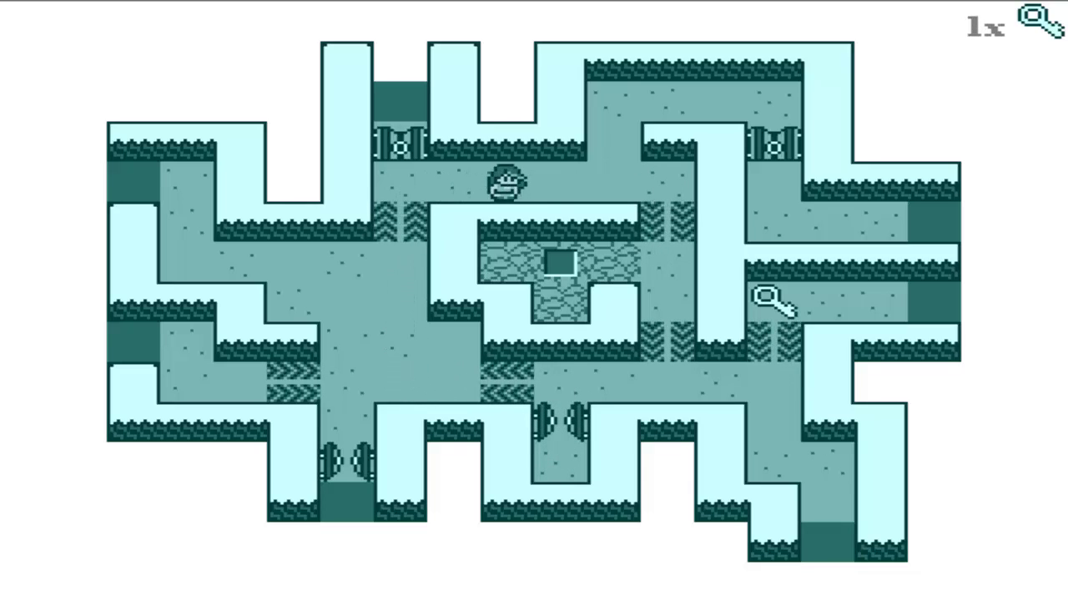
key("Right")
key("Right")
key("Right")
key("Right")
key("Right")
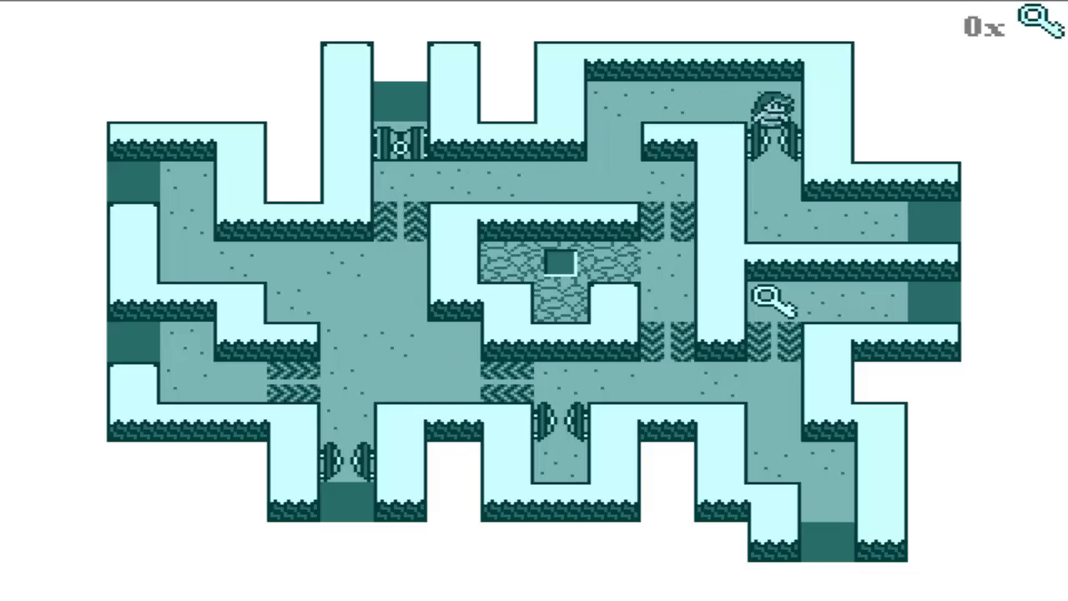
key("Down")
Step: Enter the boulder room and push the first boulder up out of the way
key("Right")
key("Right")
key("Right")
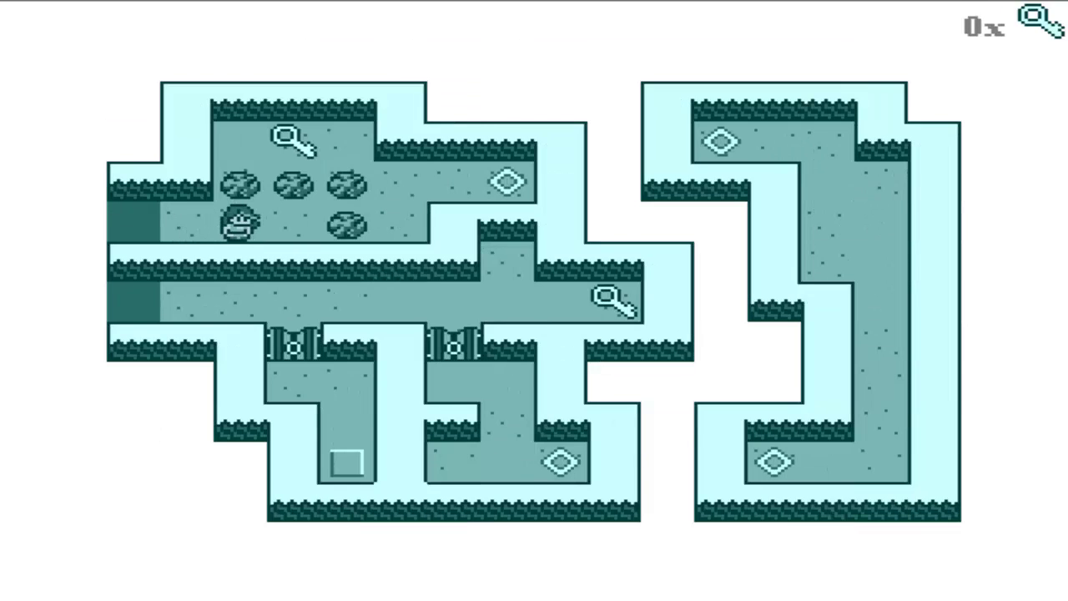
key("Right")
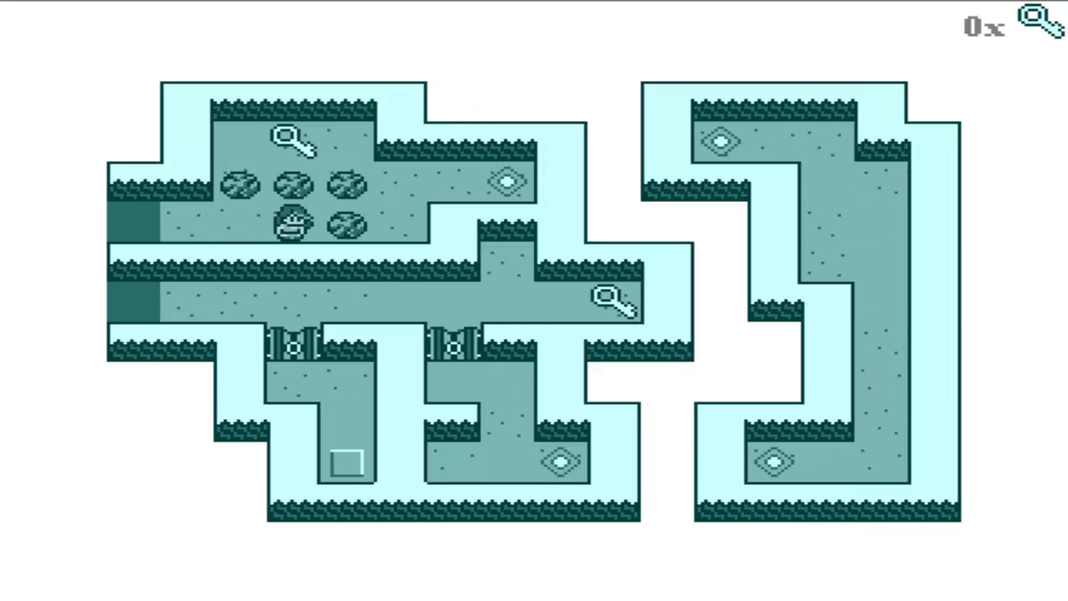
key("Left")
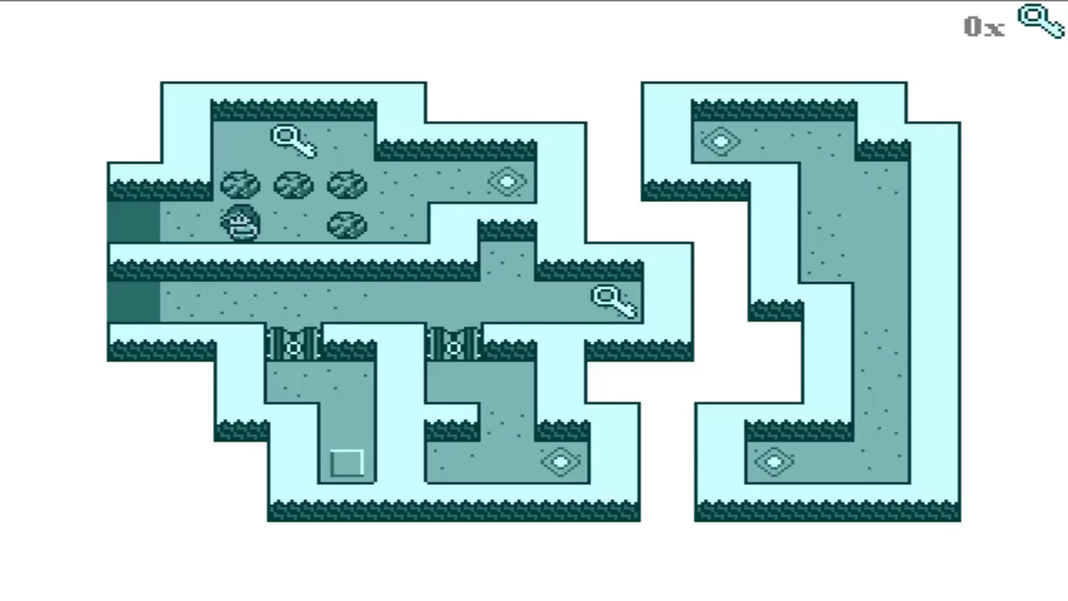
key("Up")
key("Down")
key("Right")
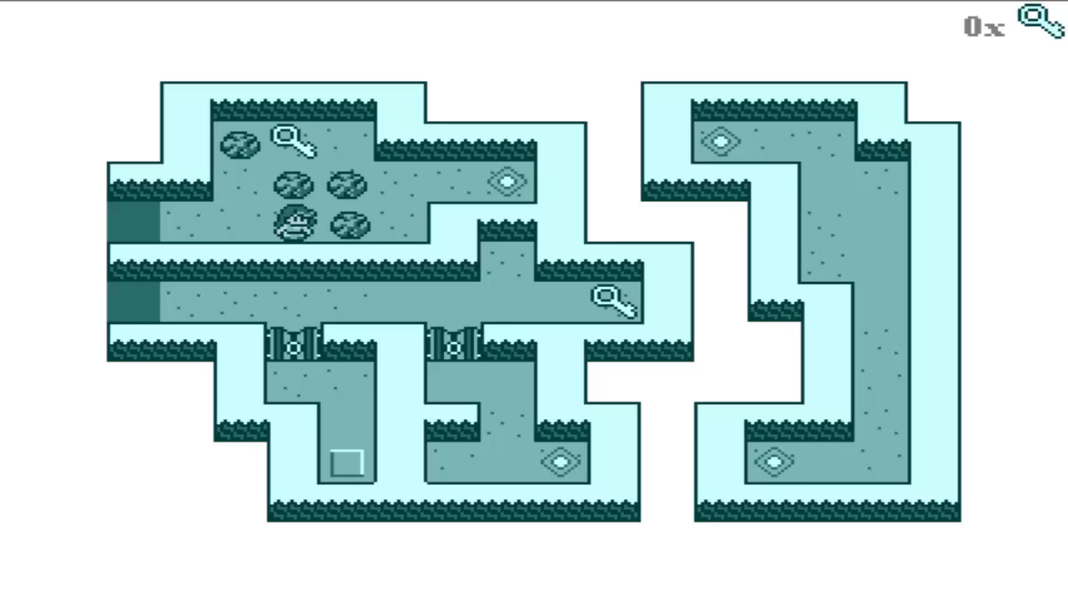
Step: Push the boulders aside, grab the key, and go down the right-hand corridor
key("Right")
key("Up")
key("Left")
key("Up")
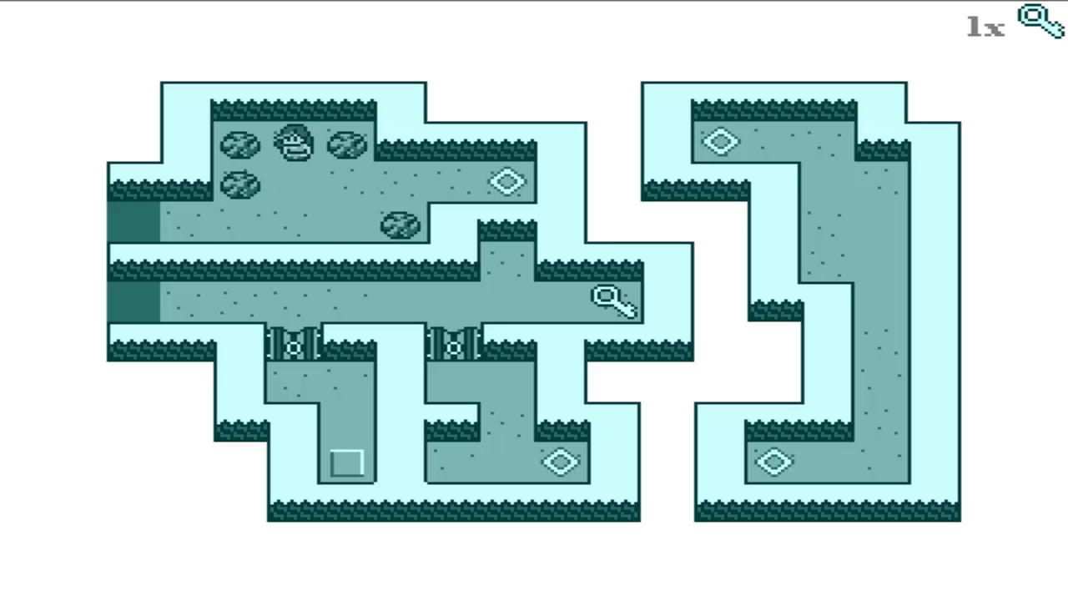
key("Right")
key("Right")
key("Right")
key("Down")
key("Down")
key("Down")
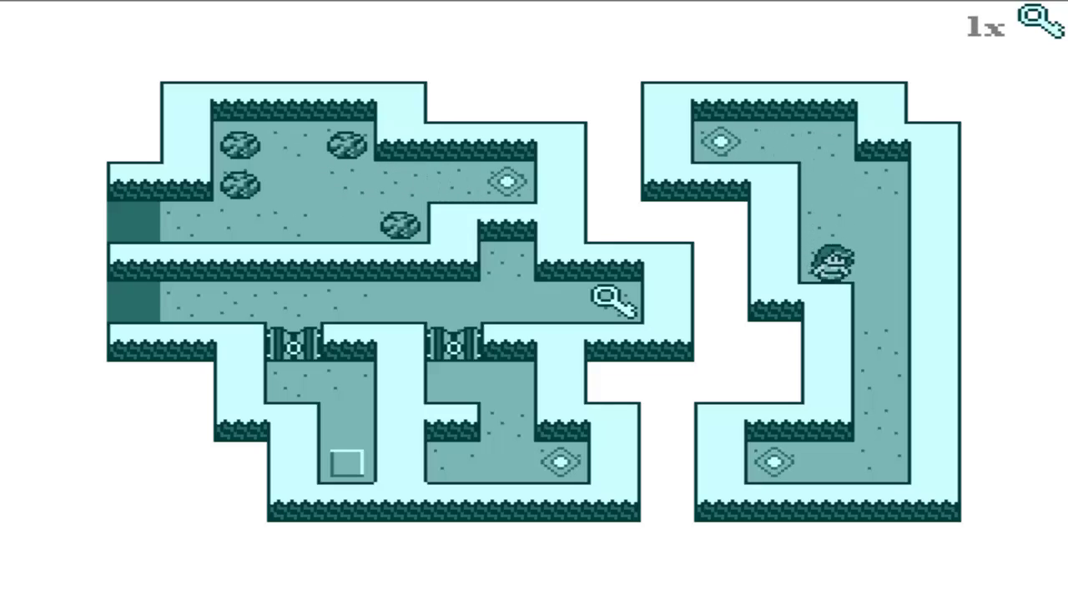
key("Right")
key("Down")
key("Down")
key("Down")
key("Down")
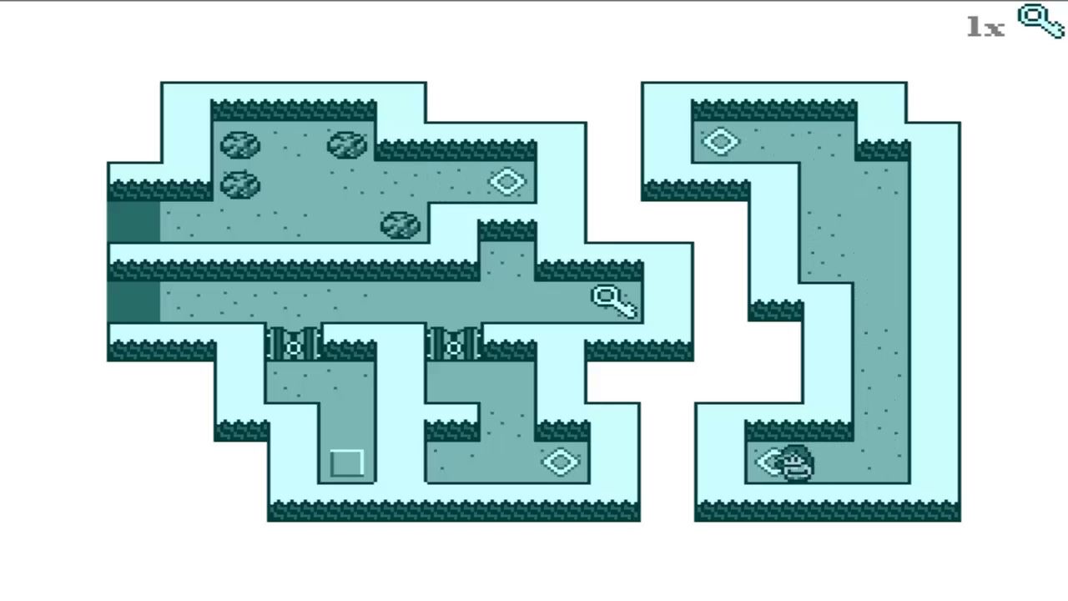
Step: Teleport to the lower middle room and pass through the upper gate
key("Left")
key("Up")
key("Up")
key("Left")
key("Up")
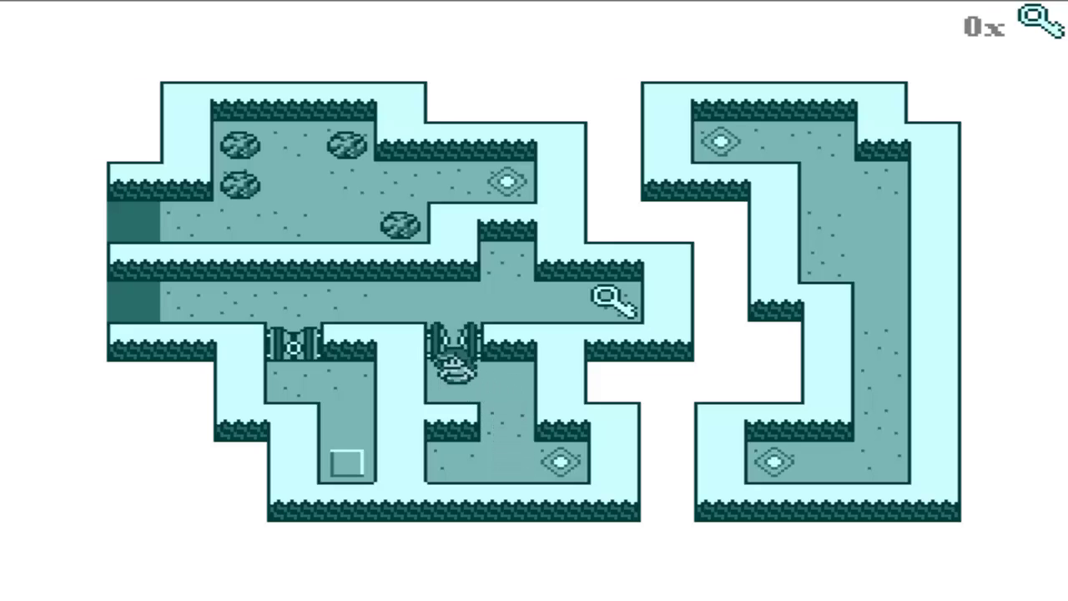
key("Up")
key("Right")
key("Right")
Step: Pick up the corridor key and unlock the left gate with it
key("Right")
key("Left")
key("Left")
key("Left")
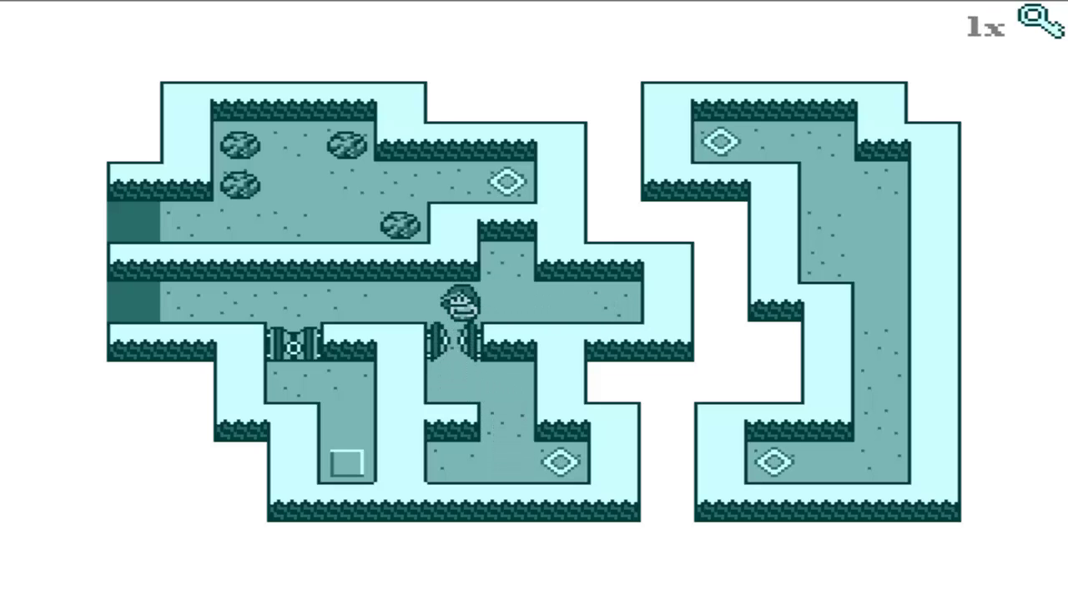
key("Left")
key("Left")
key("Left")
key("Down")
key("Down")
key("Right")
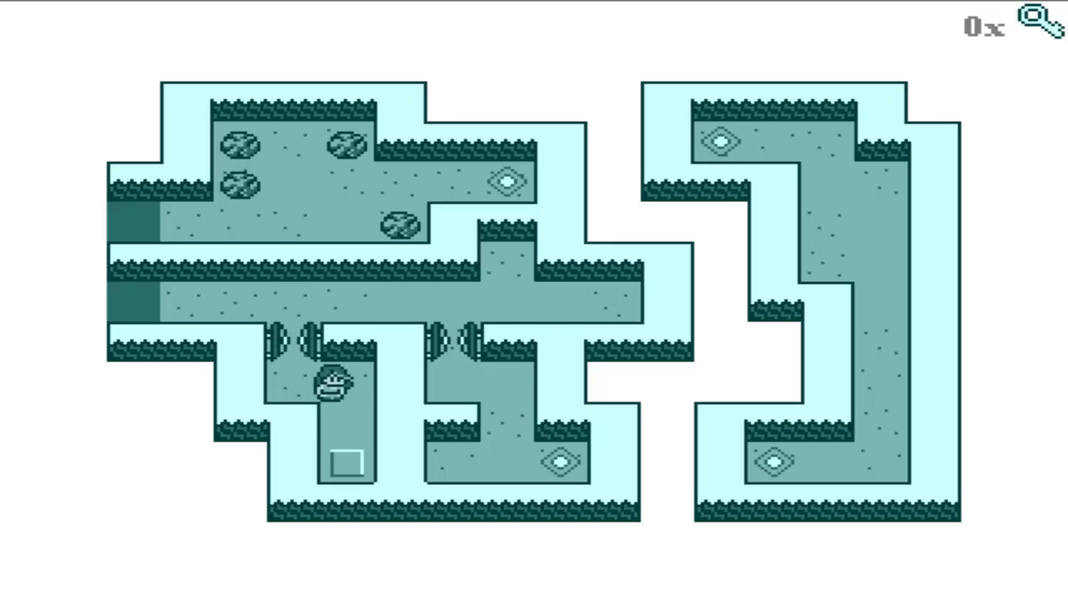
key("Down")
Step: Press the square switch, then leave through the room's left opening
key("Up")
key("Left")
key("Up")
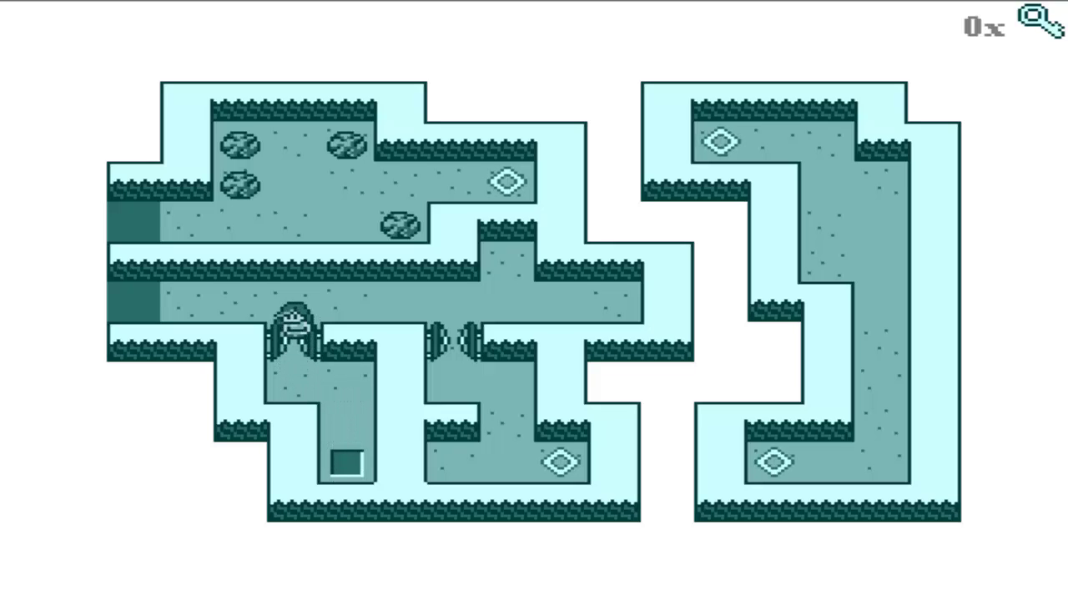
key("Up")
key("Left")
key("Left")
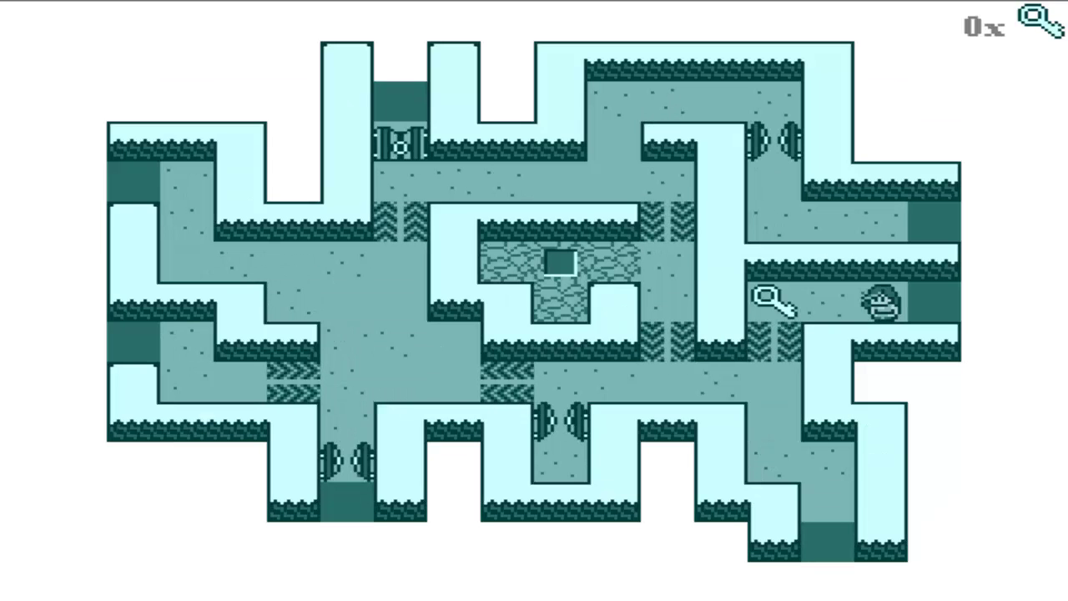
Step: Take the key beside the entrance and unlock the top gate
key("Left")
key("Left")
key("Down")
key("Down")
key("Left")
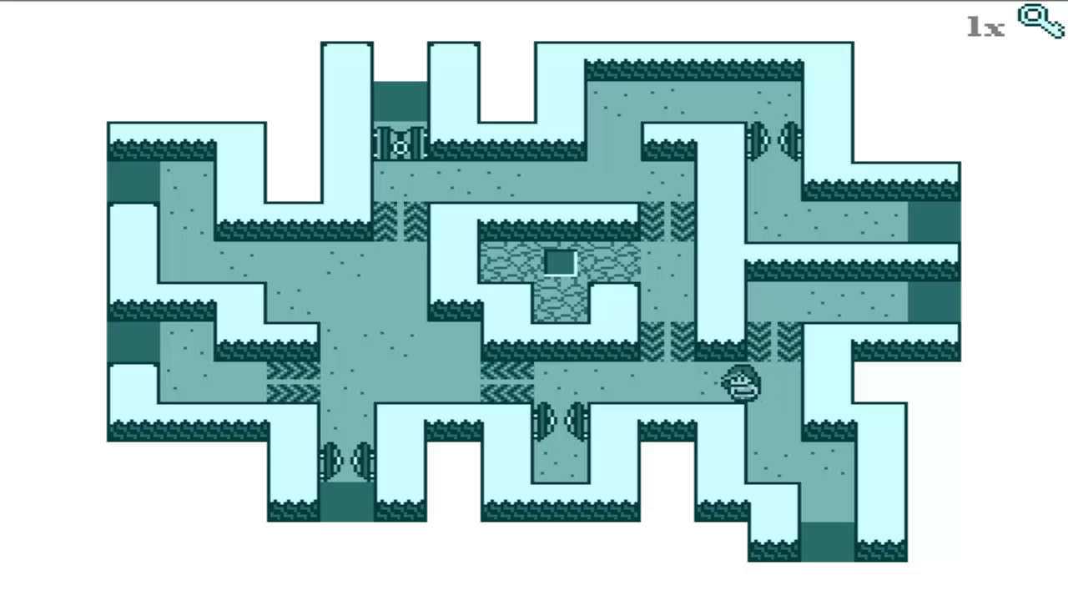
key("Left")
key("Left")
key("Left")
key("Up")
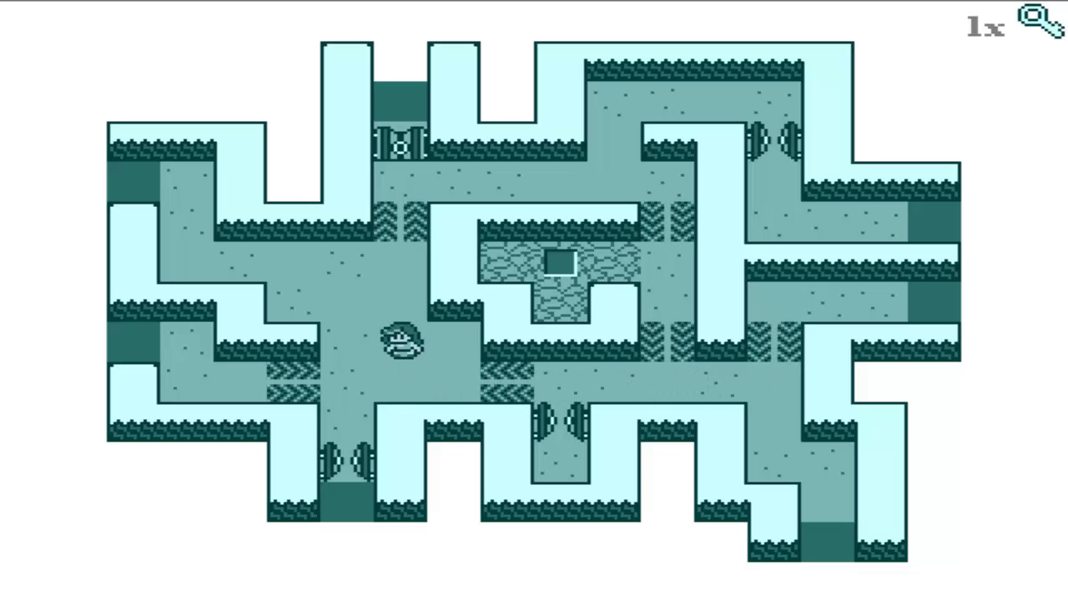
key("Up")
key("Up")
key("Up")
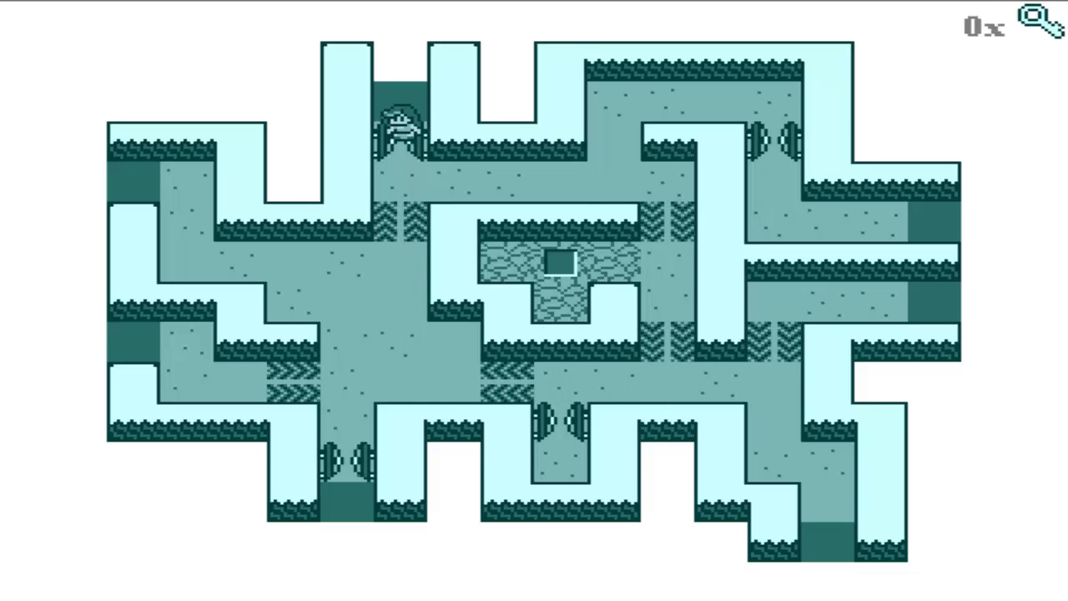
Step: Collect the left and right keys in the cross-shaped room, then head up
key("Left")
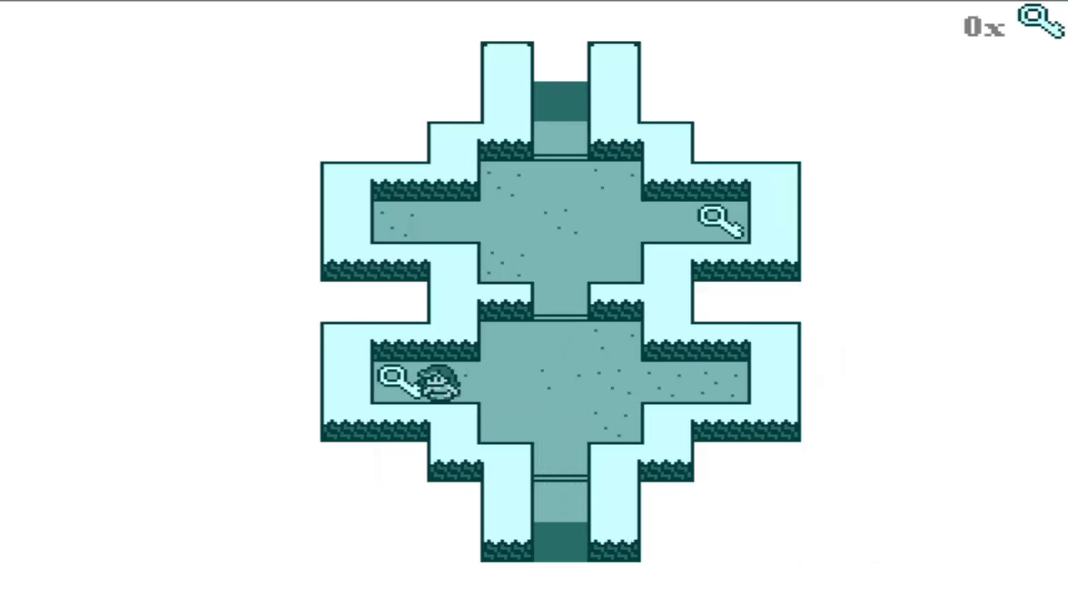
key("Right")
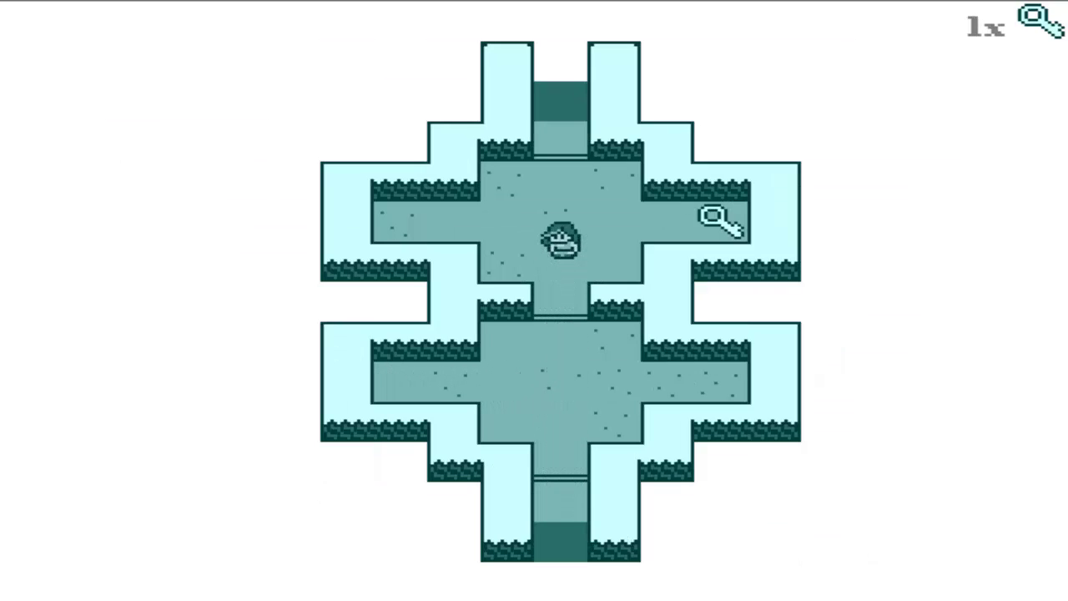
key("Right")
key("Left")
key("Up")
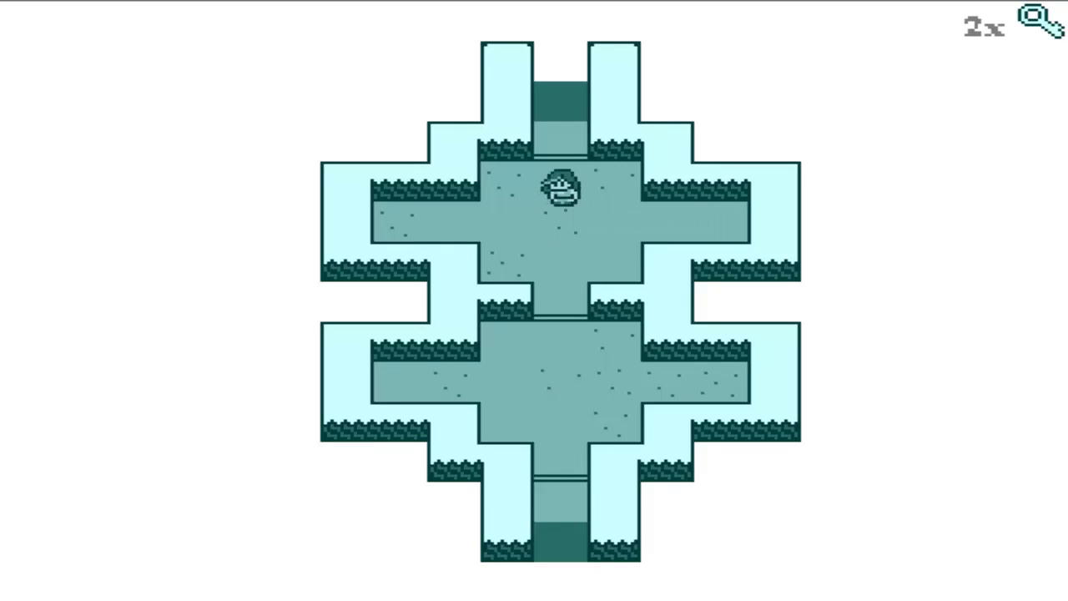
Step: Walk left into the left room and push its first boulder upward
key("Up")
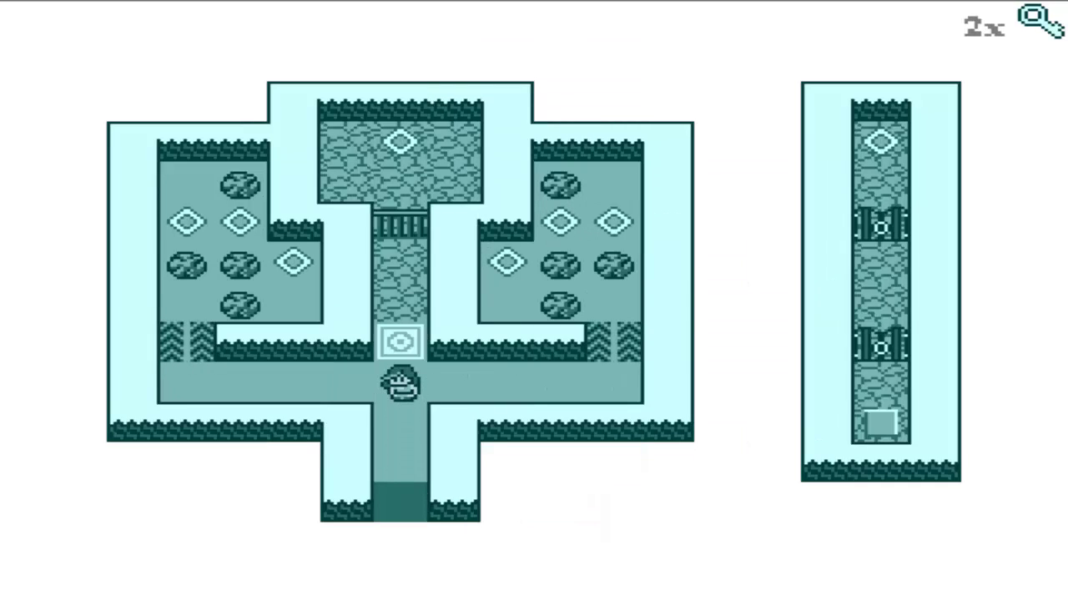
key("Down")
key("Left")
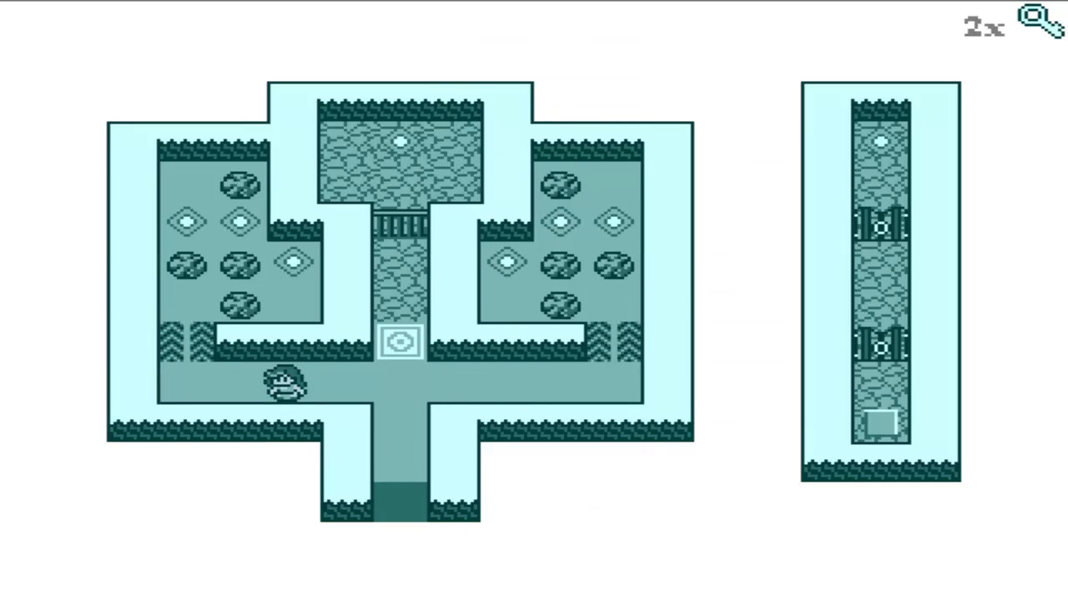
key("Left")
key("Up")
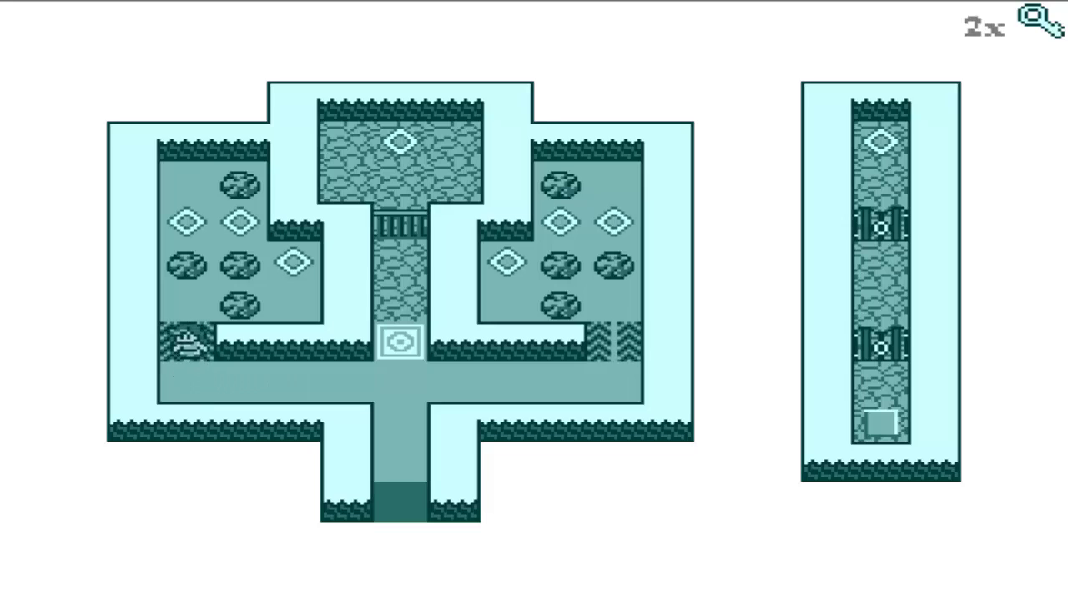
key("Up")
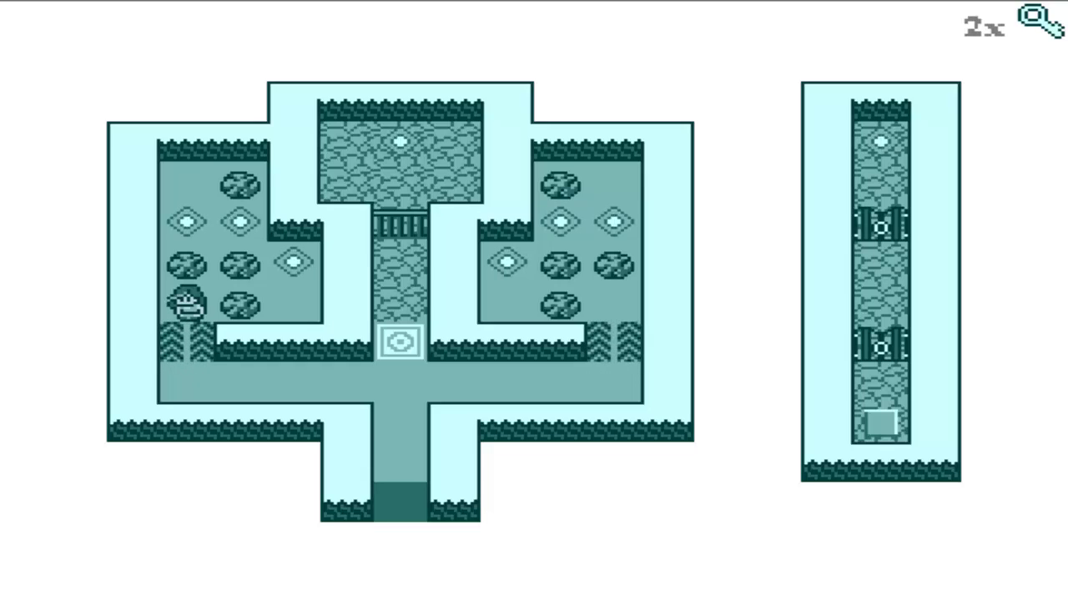
key("Up")
key("Up")
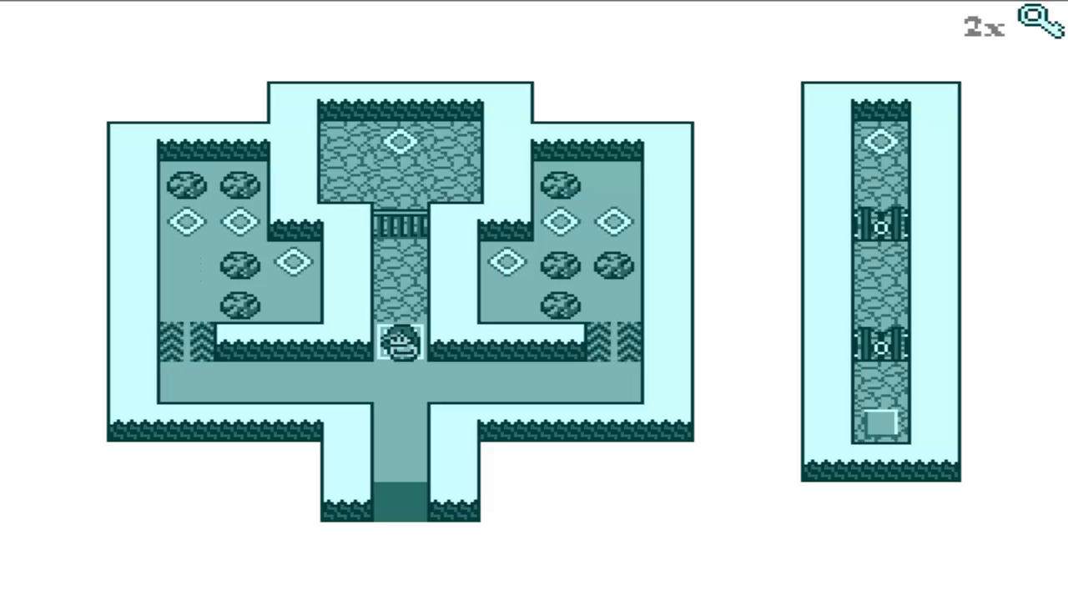
Step: Push a left-room boulder one tile right, then up onto the diamond tile
key("Left")
key("Left")
key("Left")
key("Up")
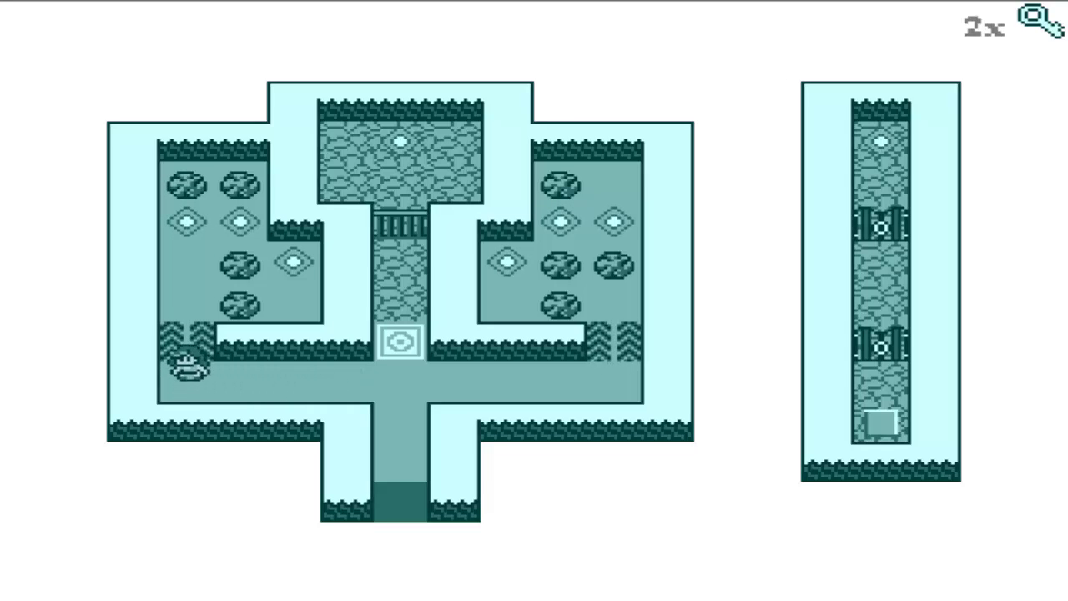
key("Up")
key("Down")
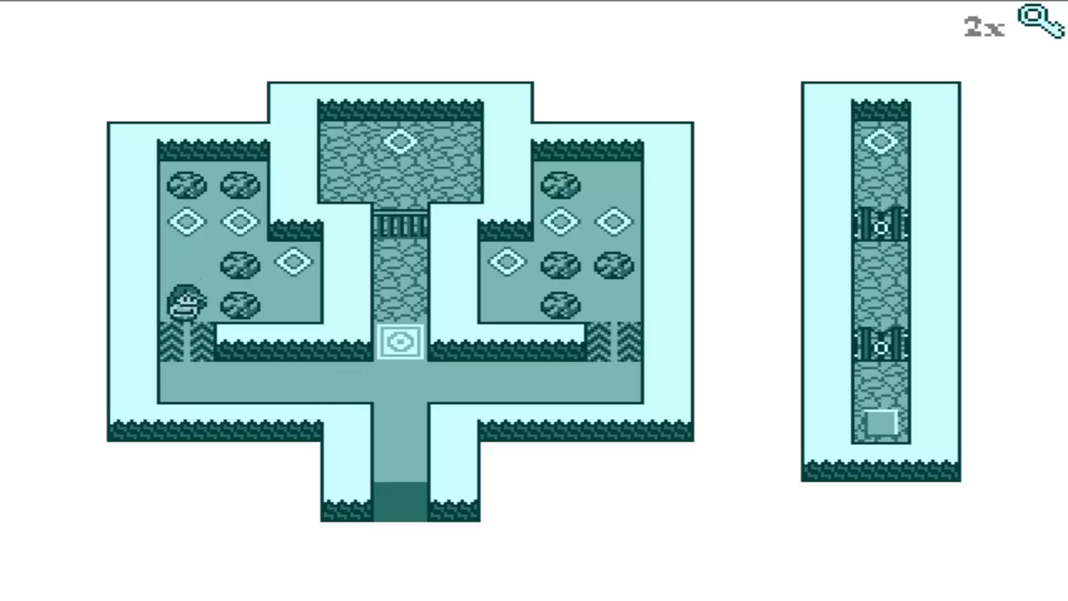
key("Right")
key("Left")
key("Up")
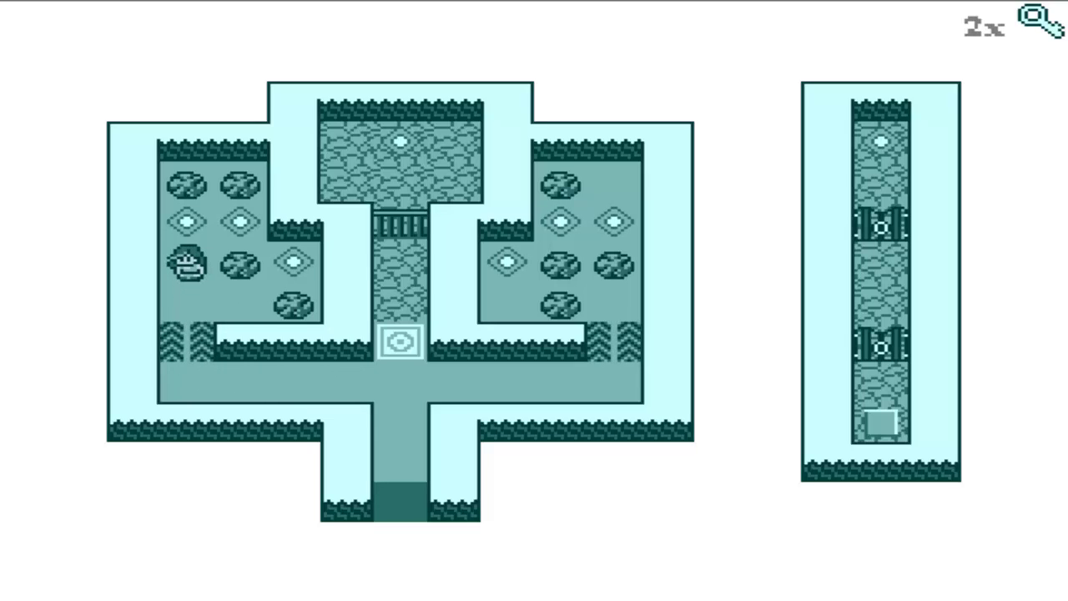
key("Down")
key("Right")
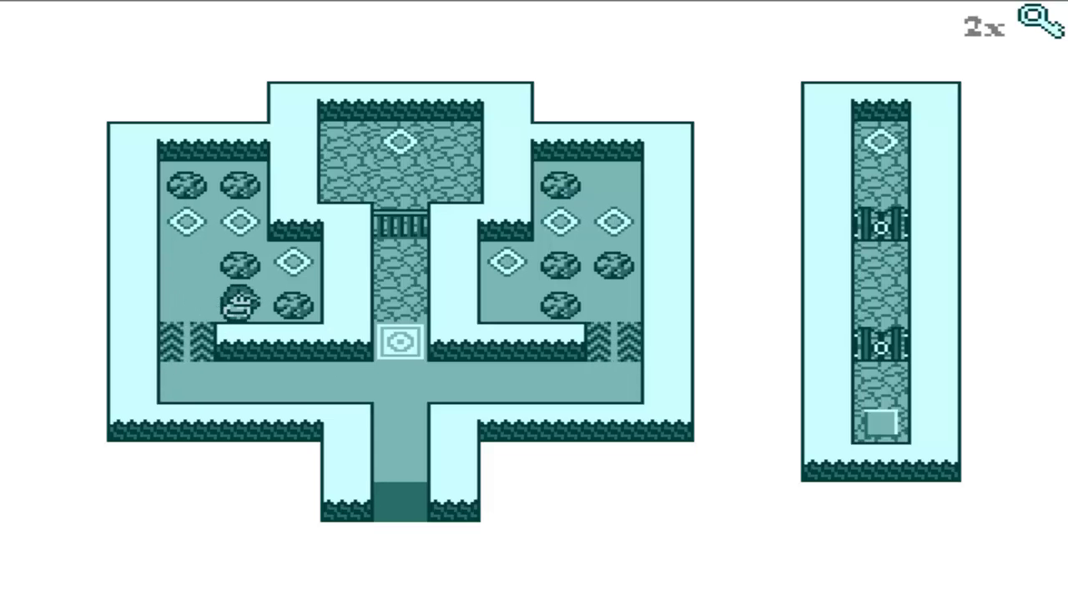
key("Up")
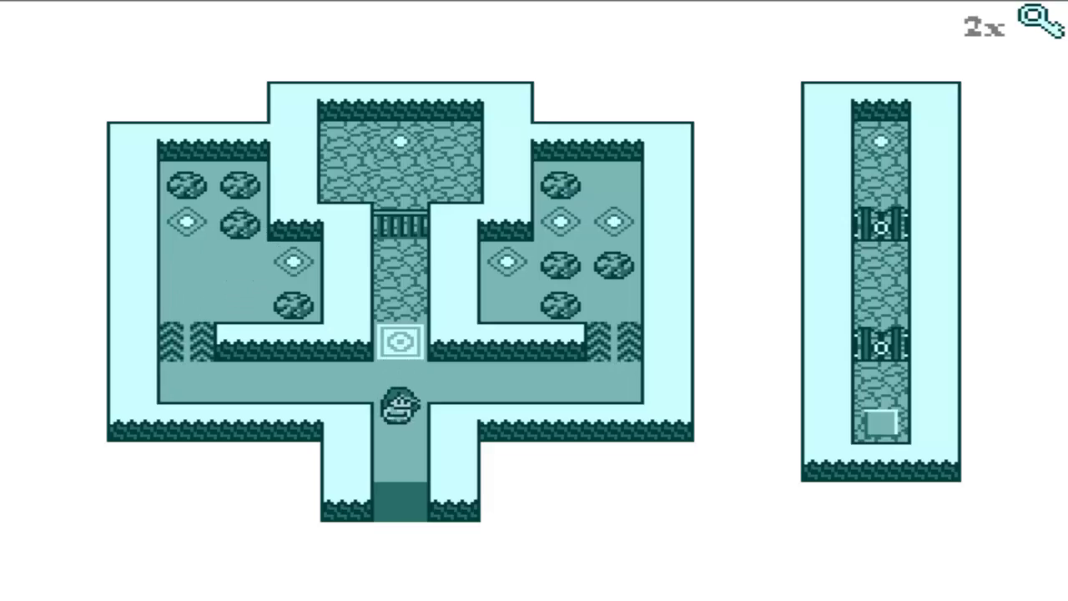
Step: Exit and re-enter, then push a right-room boulder up onto a diamond
key("Down")
key("Up")
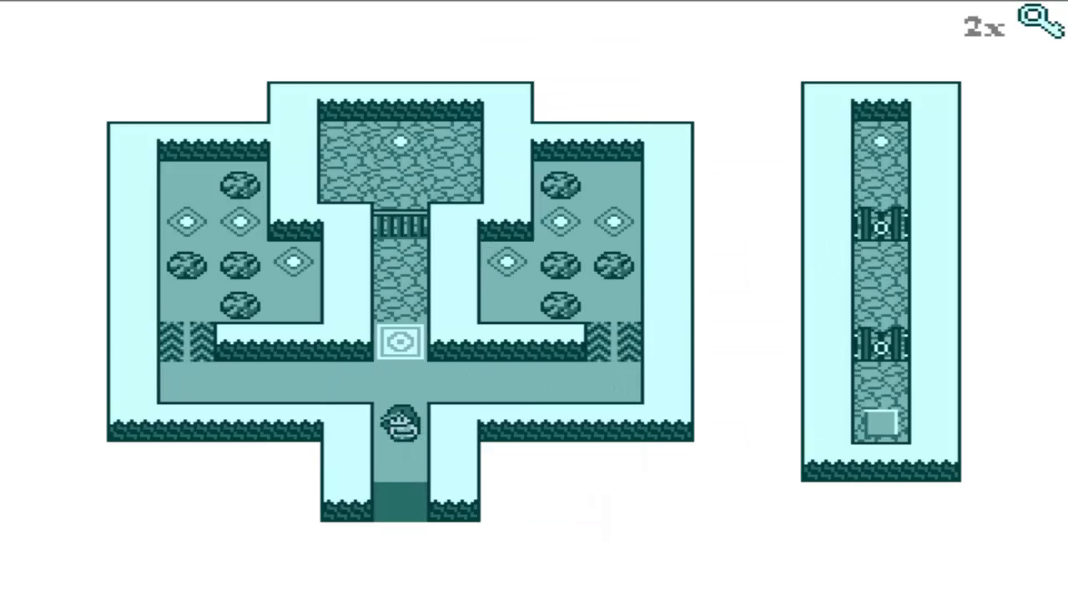
key("Right")
key("Right")
key("Right")
key("Right")
key("Up")
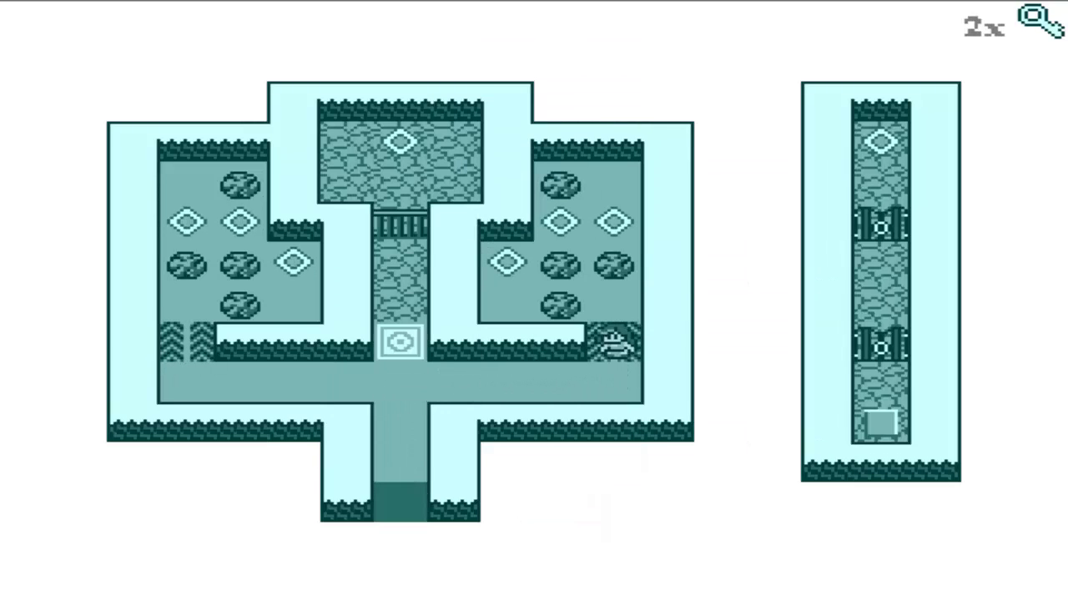
key("Up")
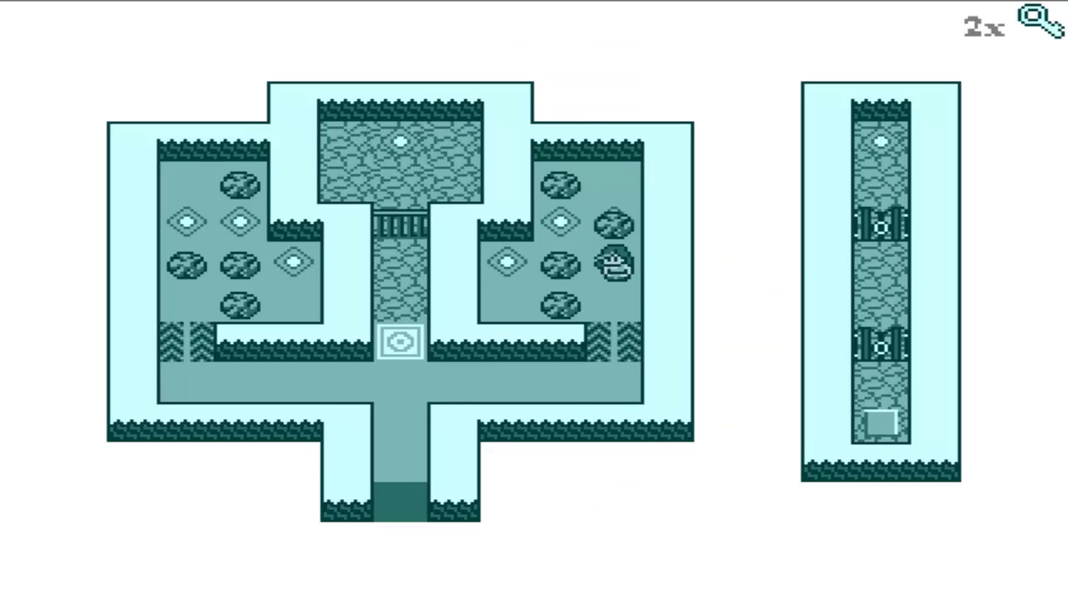
key("Up")
Step: Return to the right room and push a boulder left onto its diamond tile
key("Down")
key("Right")
key("Right")
key("Right")
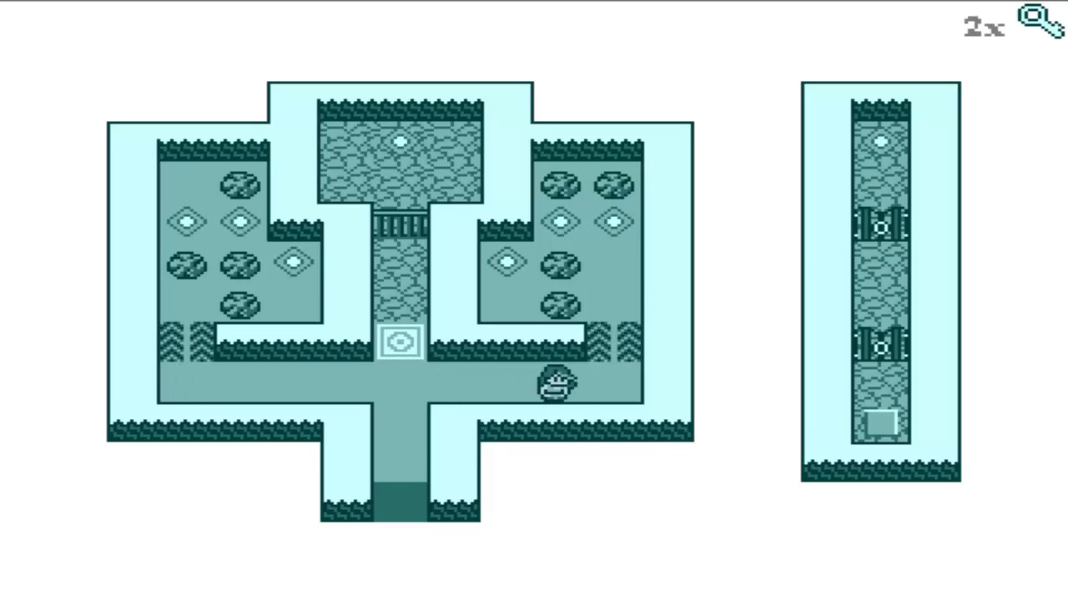
key("Right")
key("Up")
key("Up")
key("Up")
key("Left")
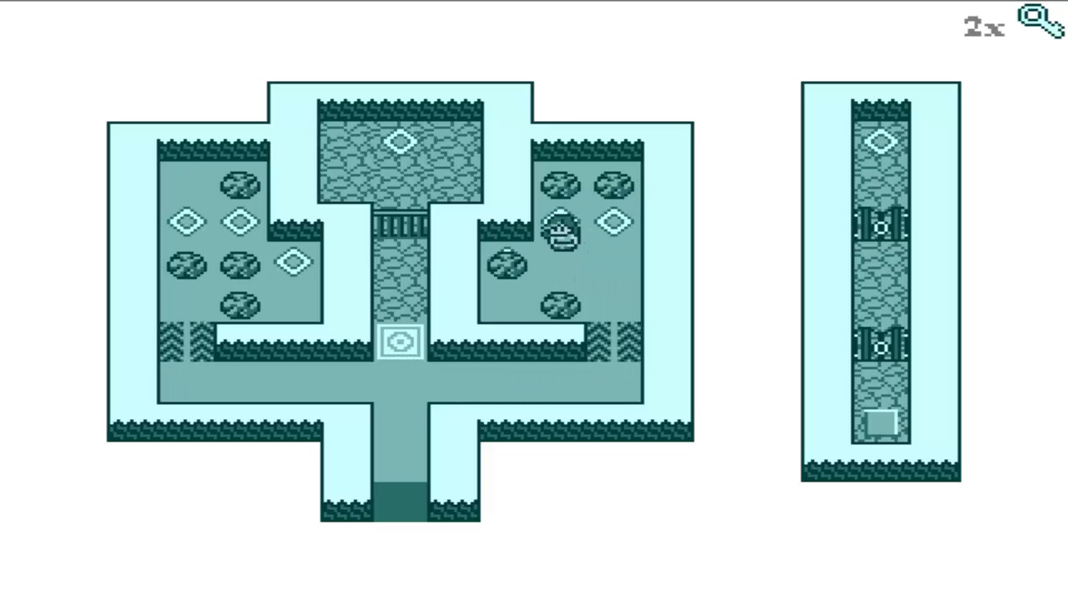
Step: Exit downward, come back, and push a left-room boulder up onto a diamond
key("Down")
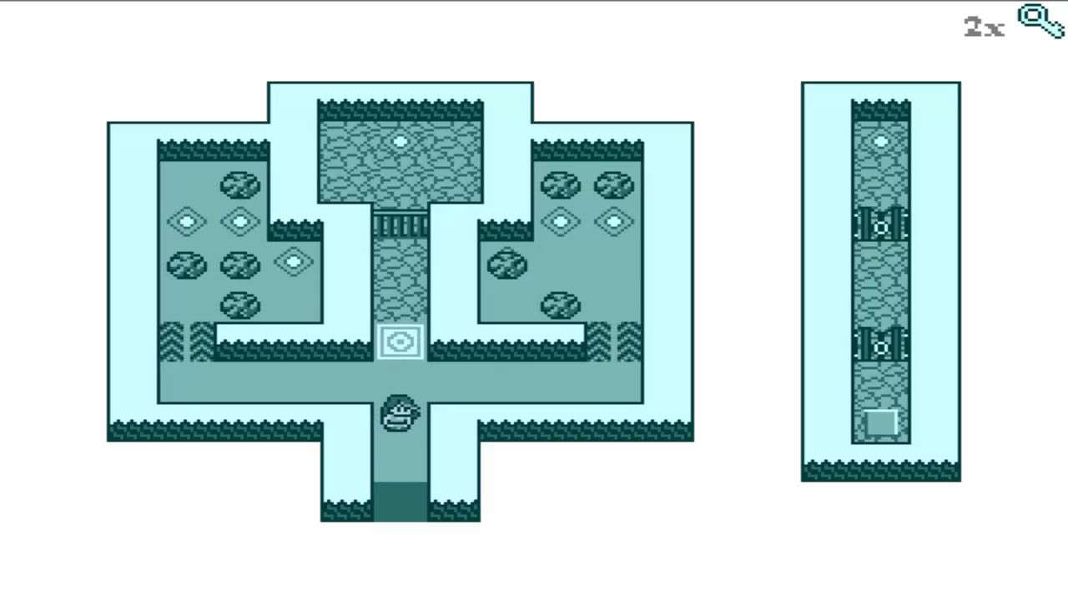
key("Down")
key("Down")
key("Down")
key("Up")
key("Left")
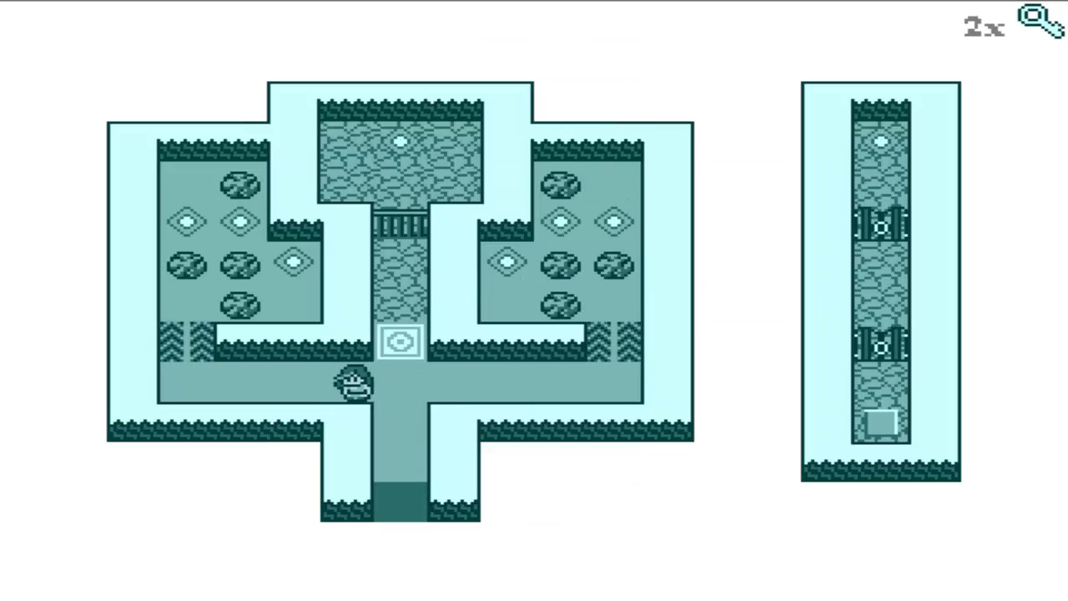
key("Left")
key("Left")
key("Up")
key("Up")
key("Up")
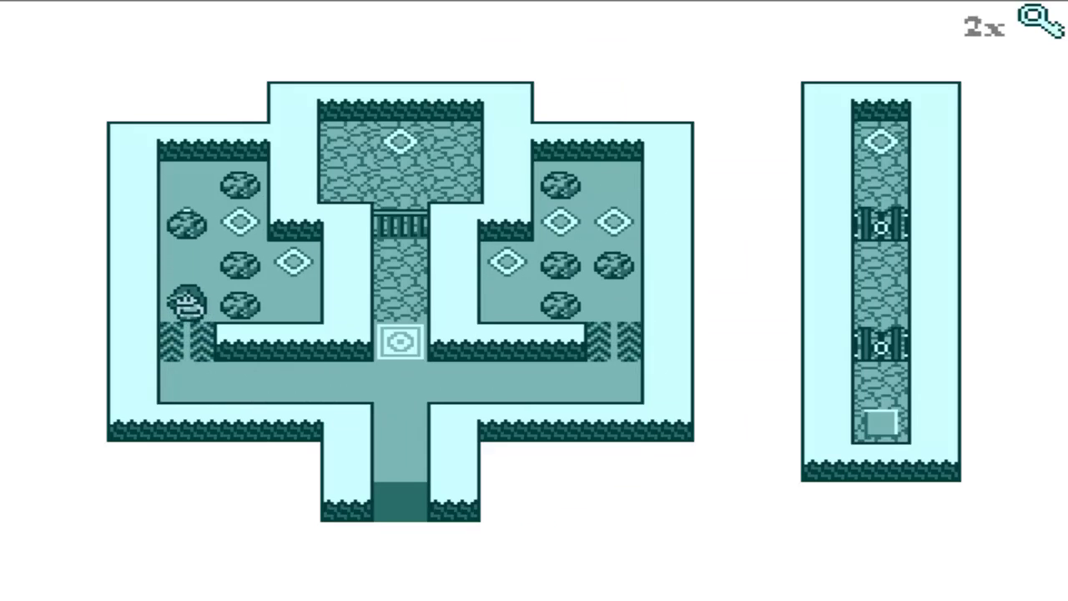
Step: Shift another left-room boulder one tile right, then up onto its diamond
key("Up")
key("Down")
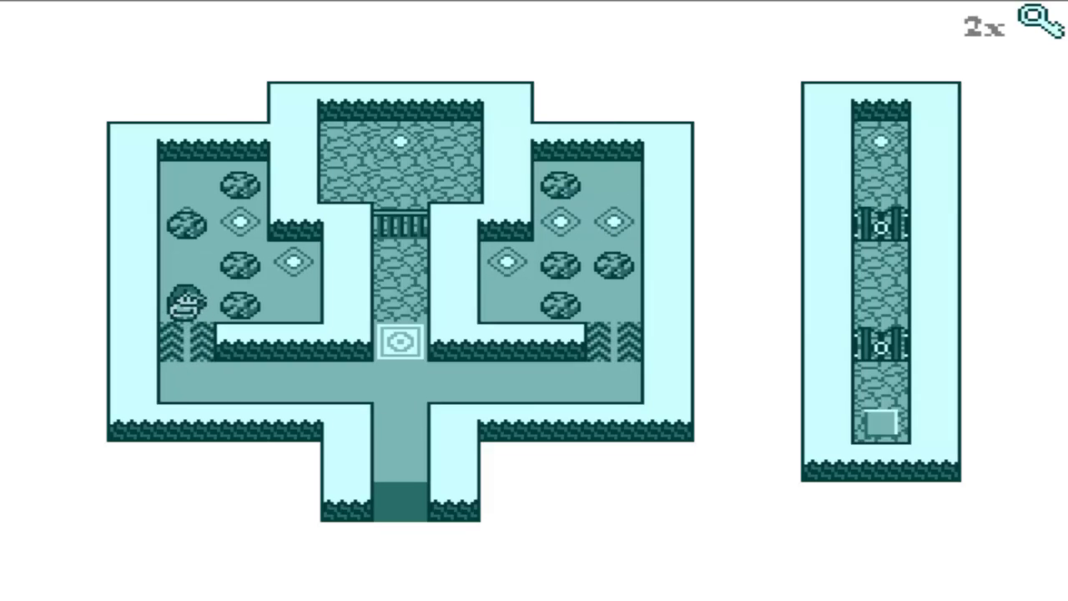
key("Right")
key("Up")
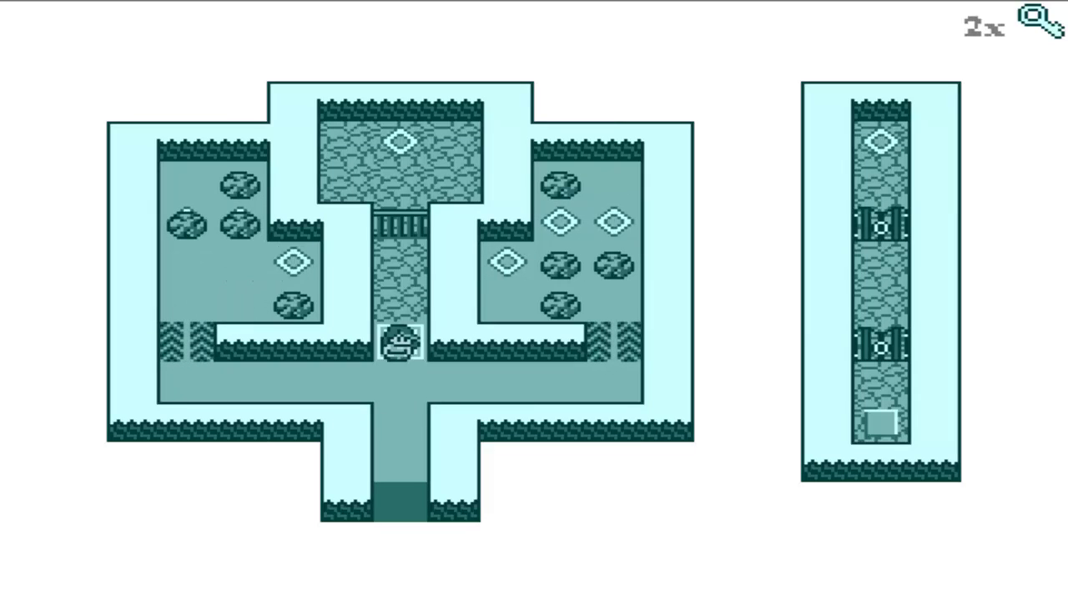
Step: Warp to the centre pad and shove a right-room boulder onto a diamond
key("Down")
key("Right")
key("Right")
key("Right")
key("Right")
key("Up")
key("Up")
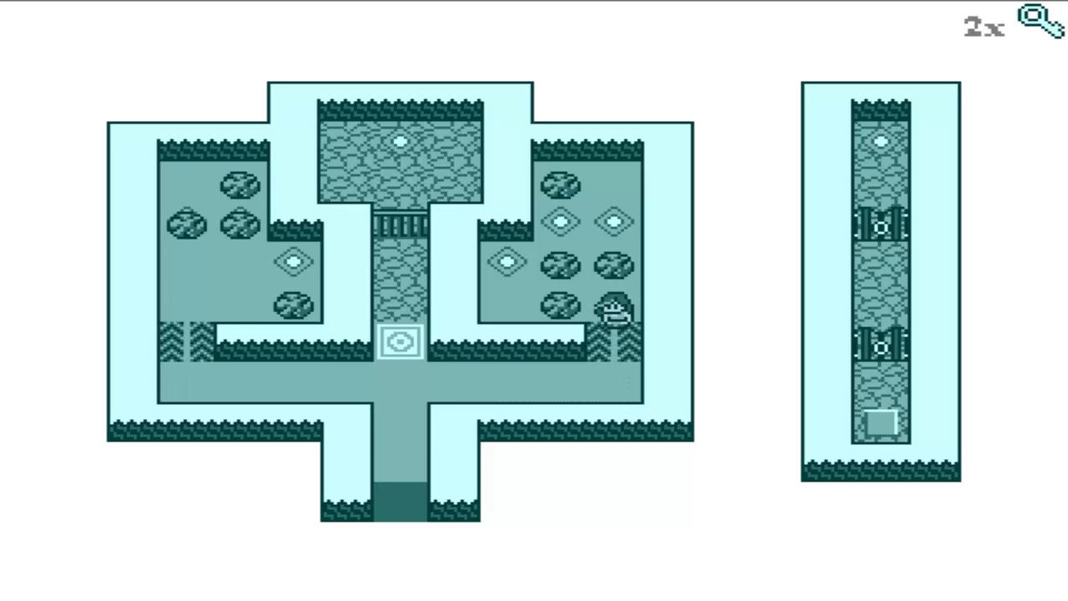
key("Left")
key("Up")
key("Left")
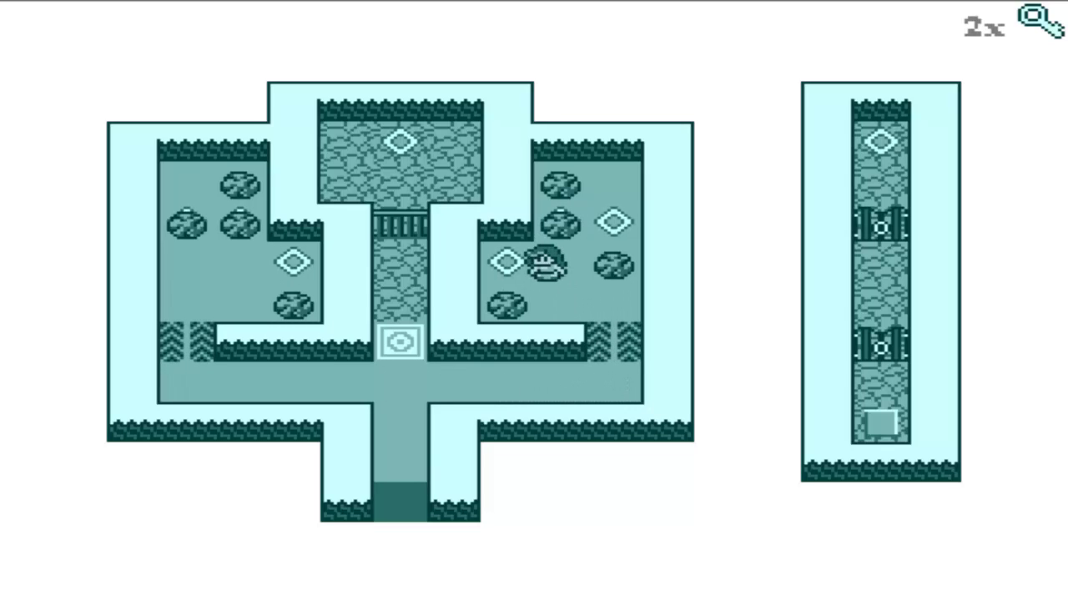
Step: Circle around to the right chevron tiles and push a boulder onto the right diamond
key("Down")
key("Right")
key("Right")
key("Right")
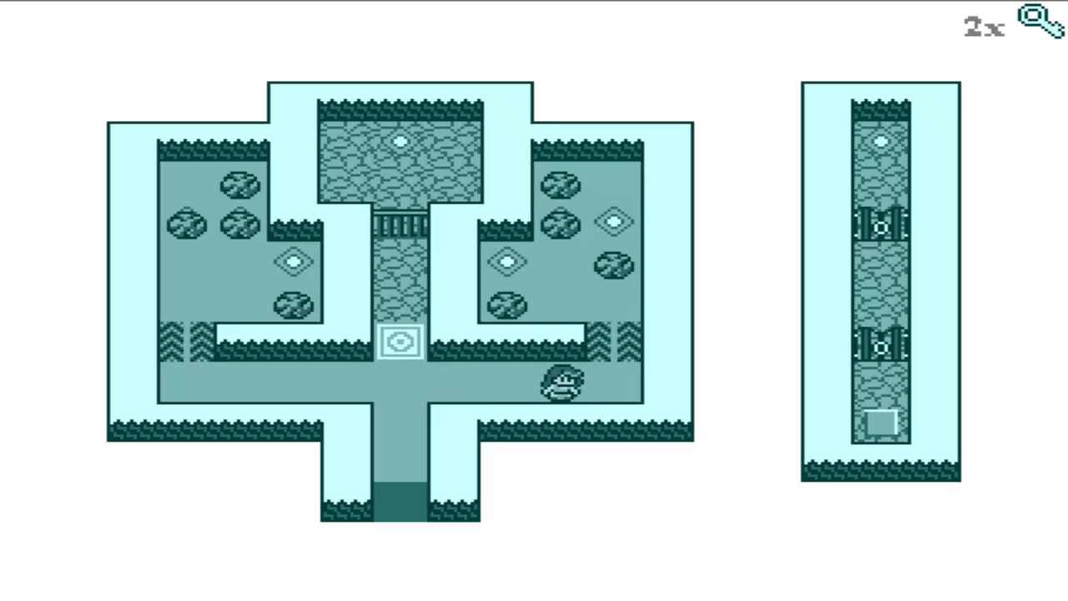
key("Right")
key("Up")
key("Up")
key("Up")
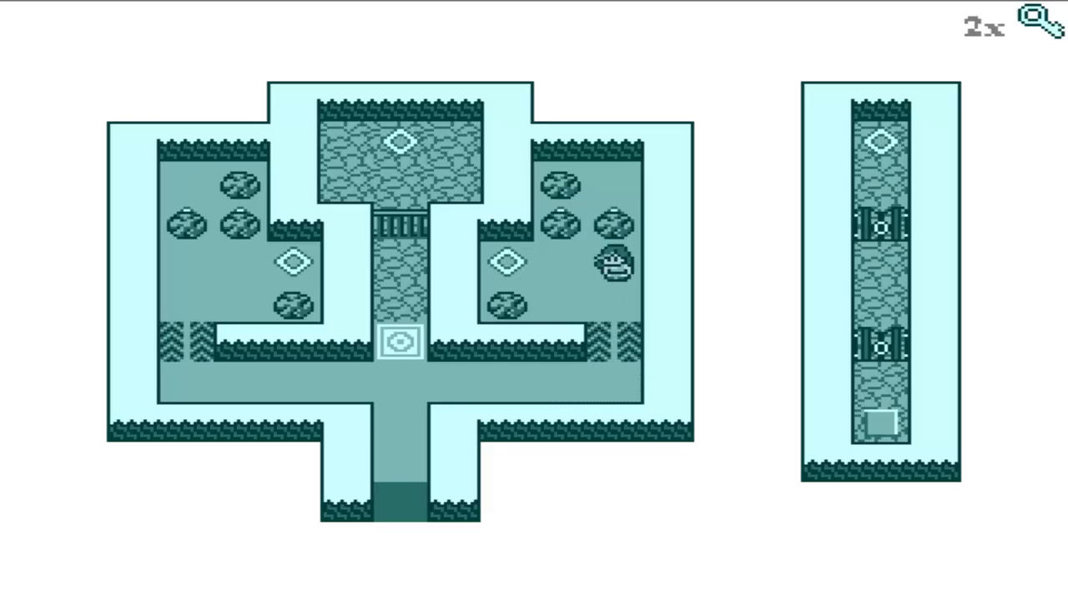
key("Left")
key("Left")
Step: Step off the centre pad, exit down to the cross room and come back
key("Down")
key("Left")
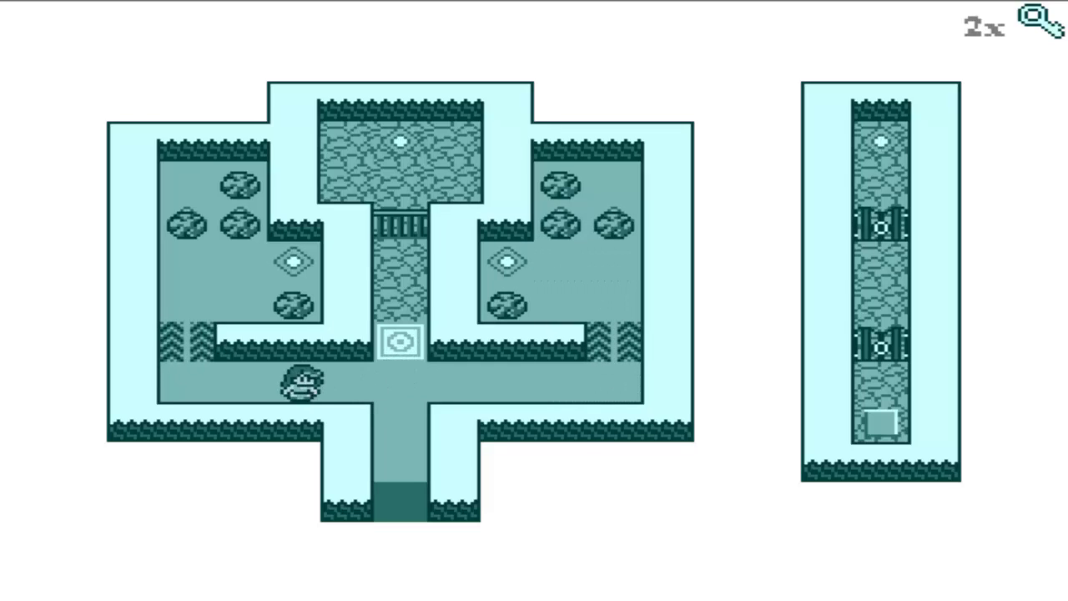
key("Right")
key("Right")
key("Down")
key("Up")
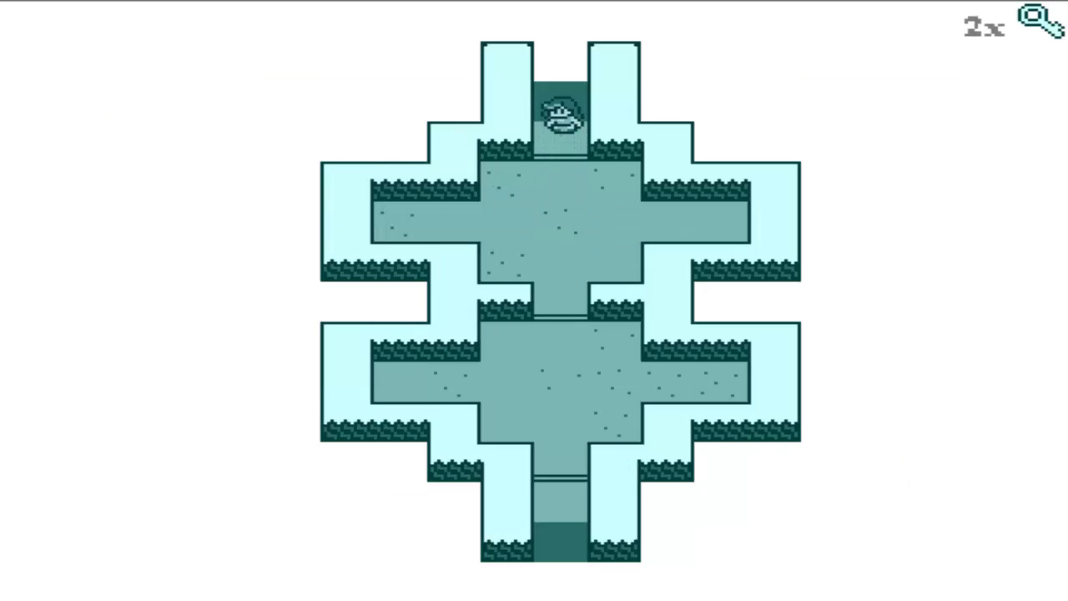
key("Up")
key("Left")
key("Left")
key("Left")
key("Left")
Step: Push a left-room boulder one tile right, then cross the chevrons back to the switch
key("Up")
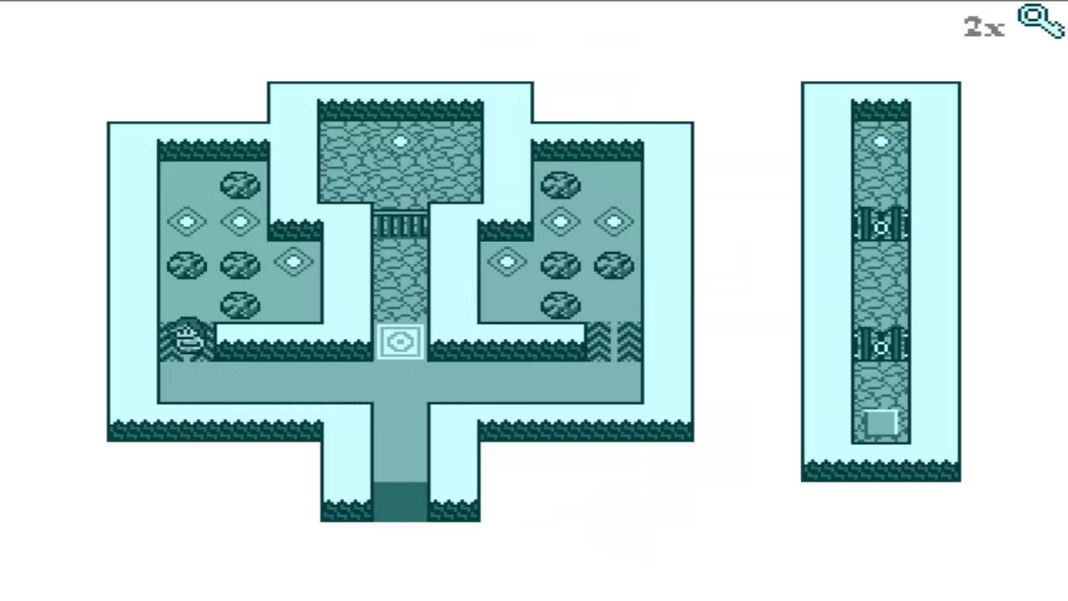
key("Up")
key("Up")
key("Right")
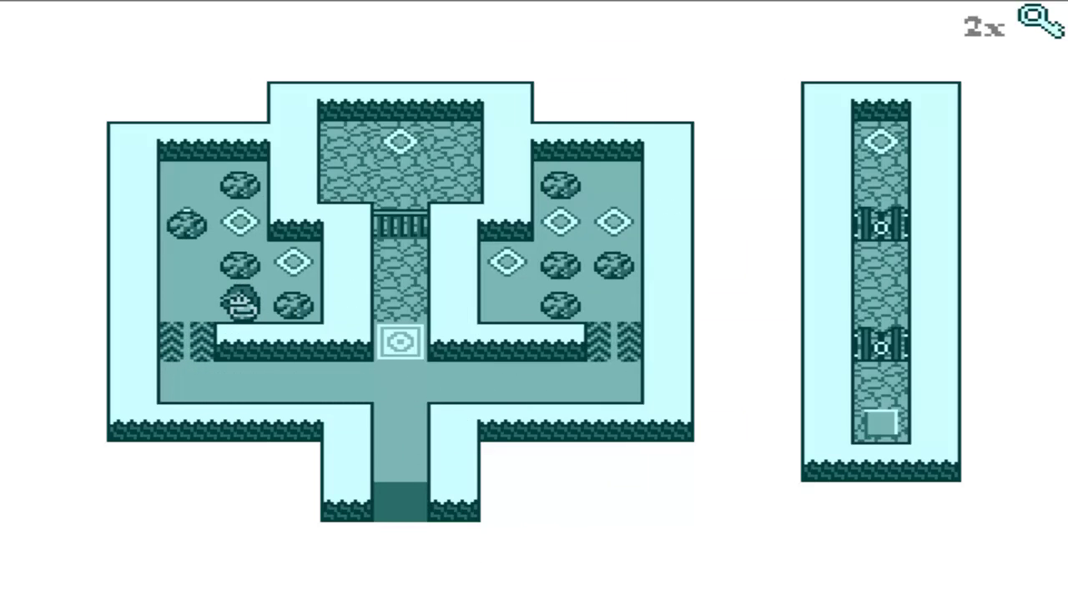
key("Up")
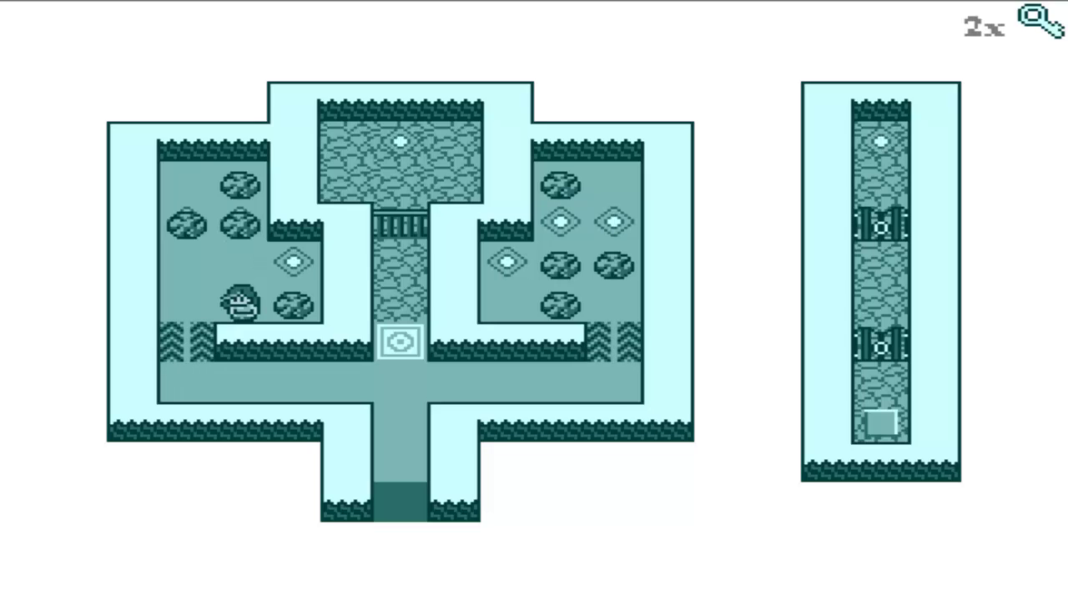
key("Left")
key("Down")
key("Right")
key("Up")
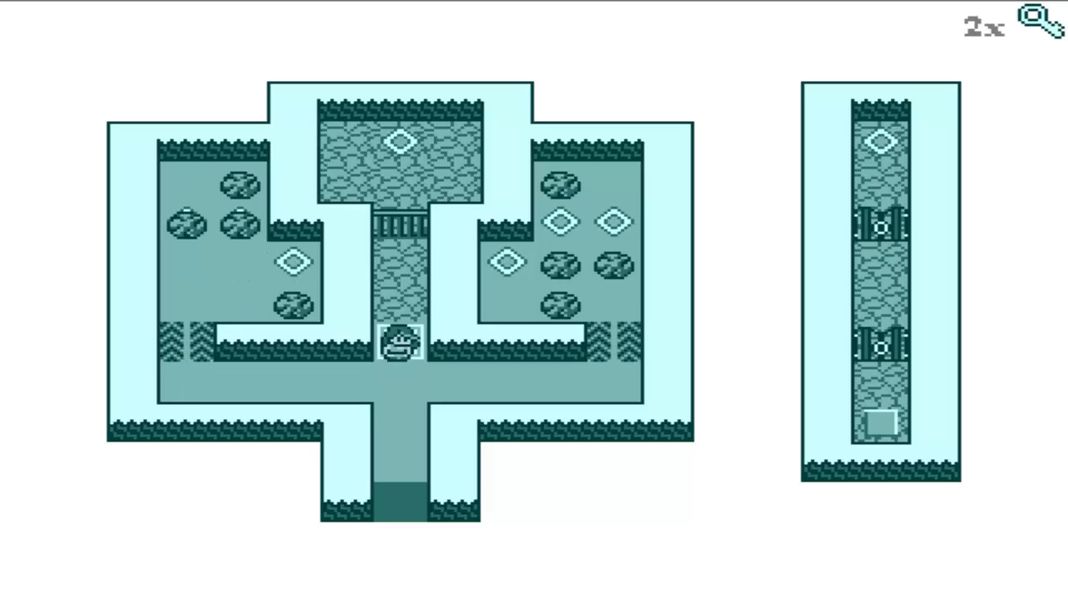
Step: Go back through the centre pad to the right room and step up and down there
key("Down")
key("Right")
key("Right")
key("Right")
key("Right")
key("Up")
key("Up")
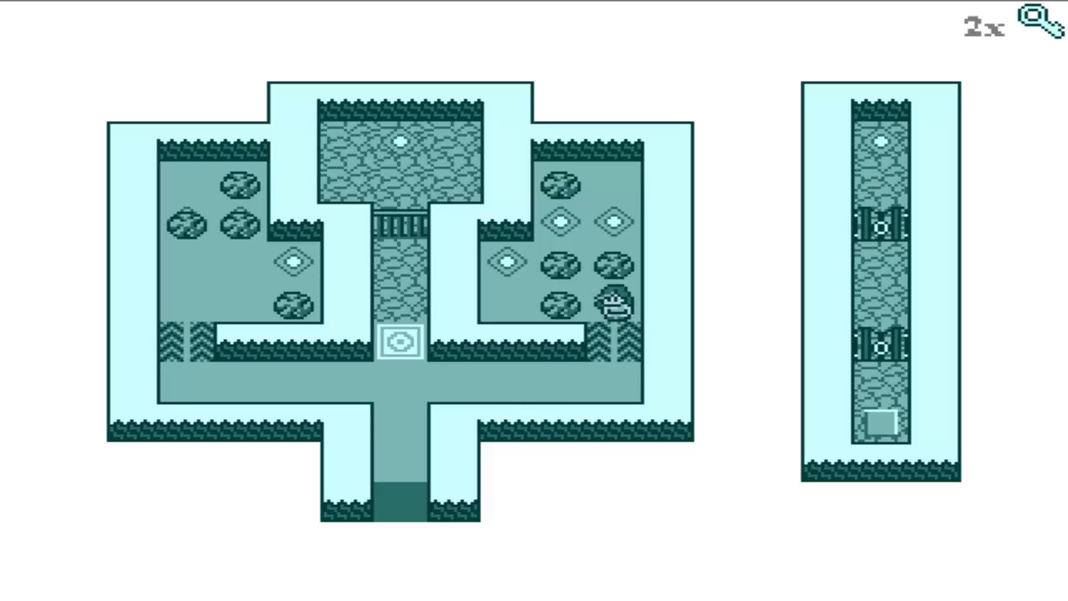
key("Up")
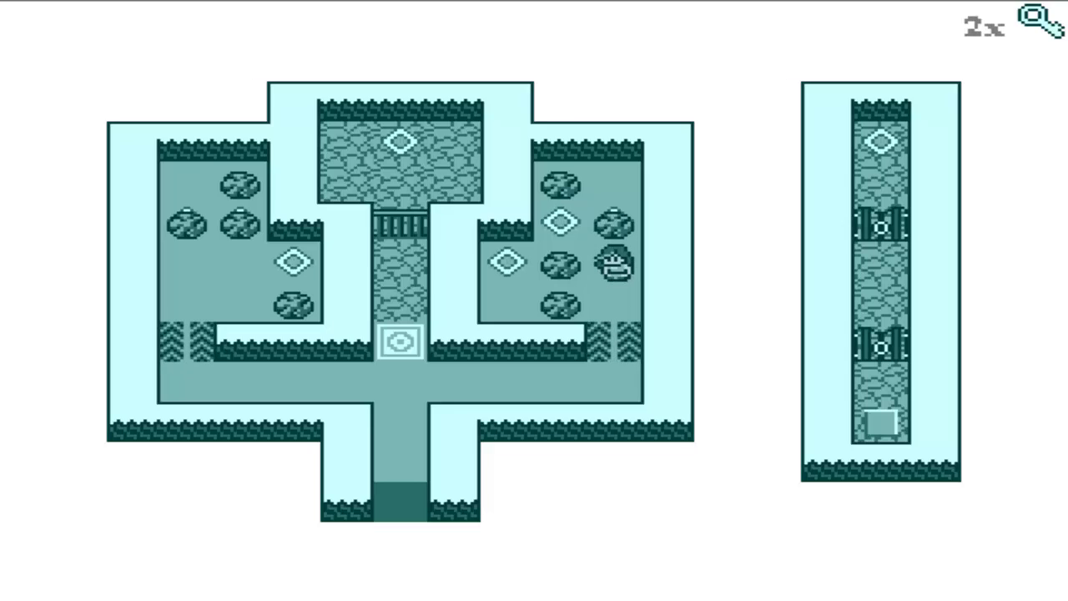
key("Down")
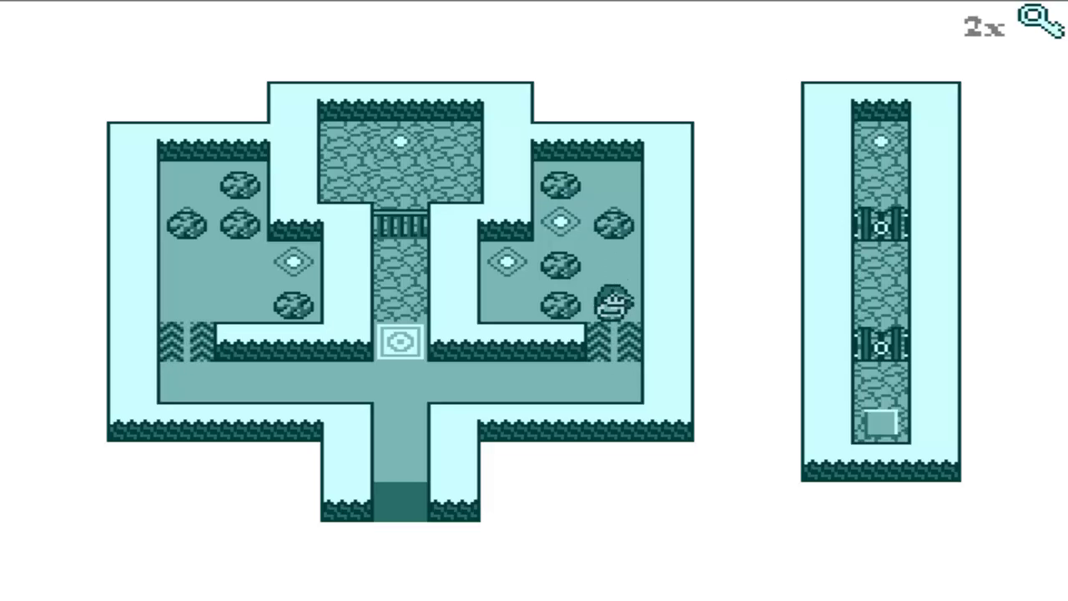
key("Up")
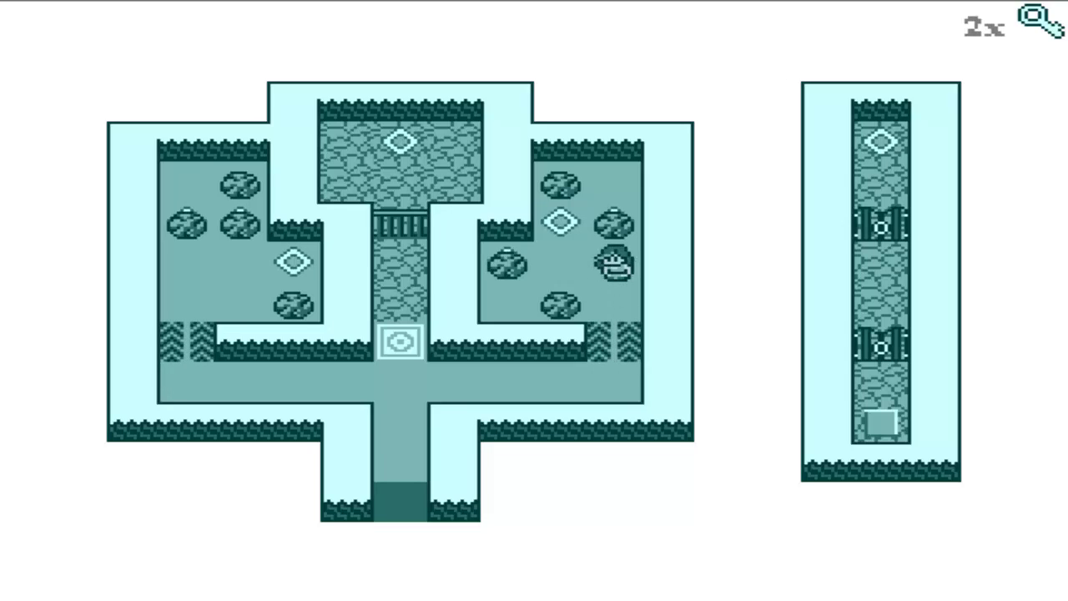
Step: Warp to the centre, cross the left chevrons and step onto the diamond switch
key("Left")
key("Down")
key("Left")
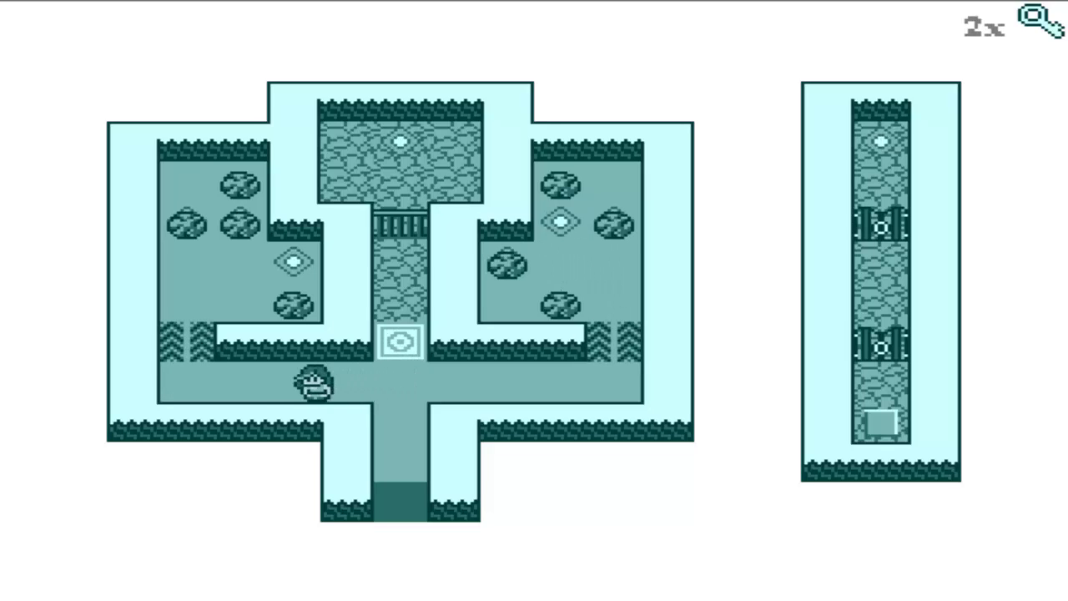
key("Left")
key("Up")
key("Right")
key("Right")
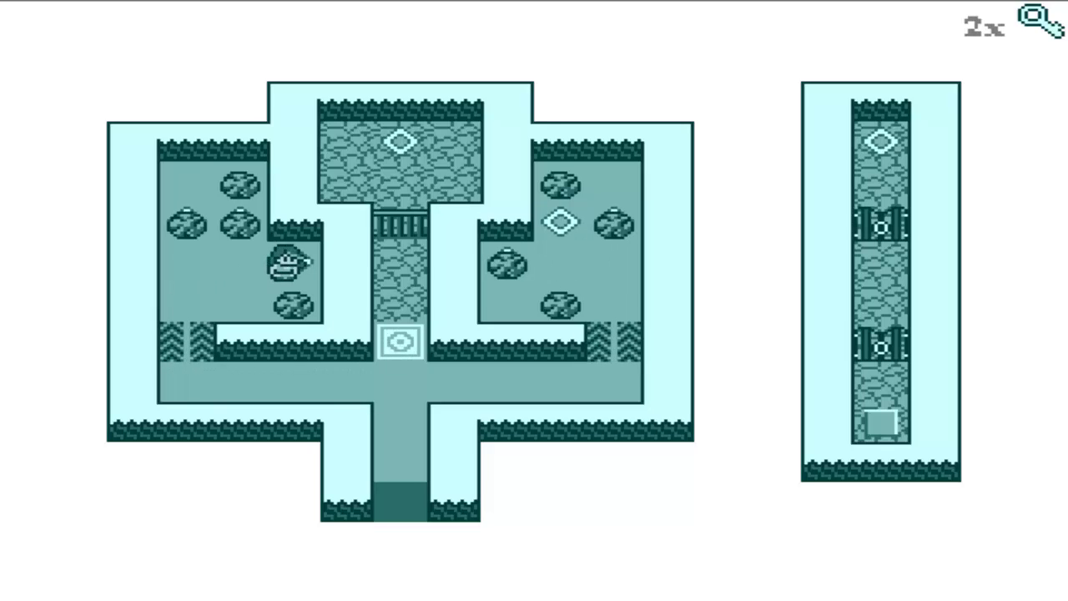
Step: Walk right along the lower corridor, past the right chevrons, and out the bottom passage
key("Down")
key("Right")
key("Right")
key("Right")
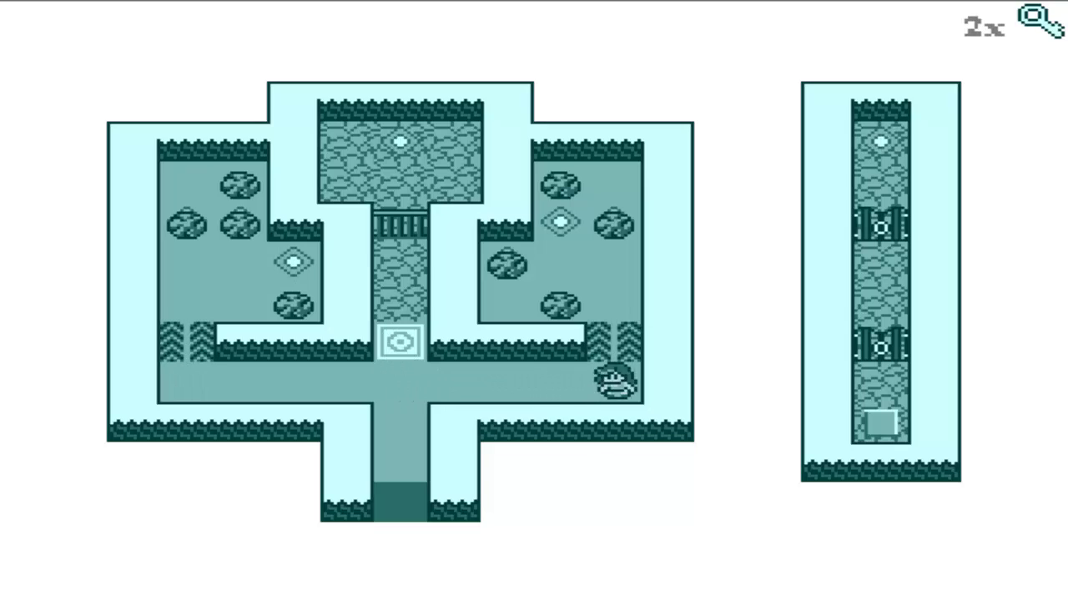
key("Up")
key("Left")
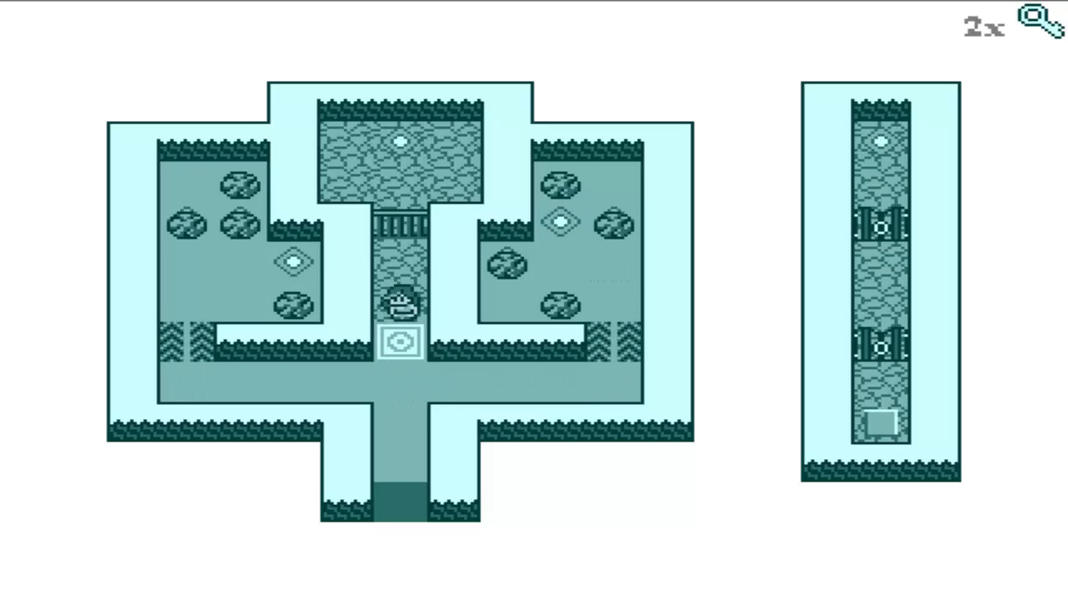
key("Down")
key("Down")
key("Down")
Step: Return to the left room, push its boulder right onto the diamond, and warp to the right corridor
key("Up")
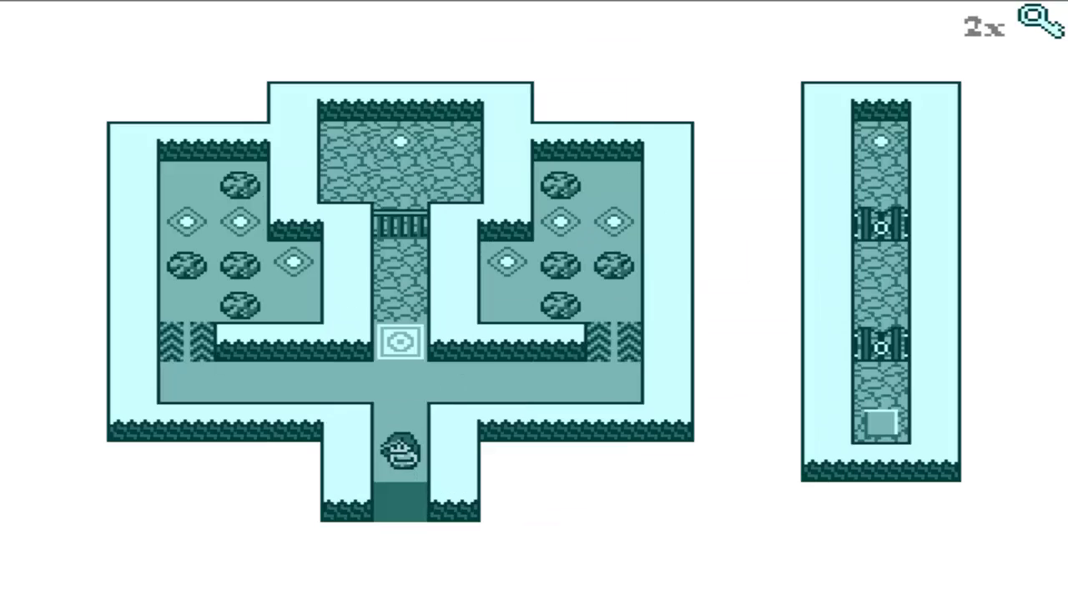
key("Up")
key("Left")
key("Left")
key("Left")
key("Up")
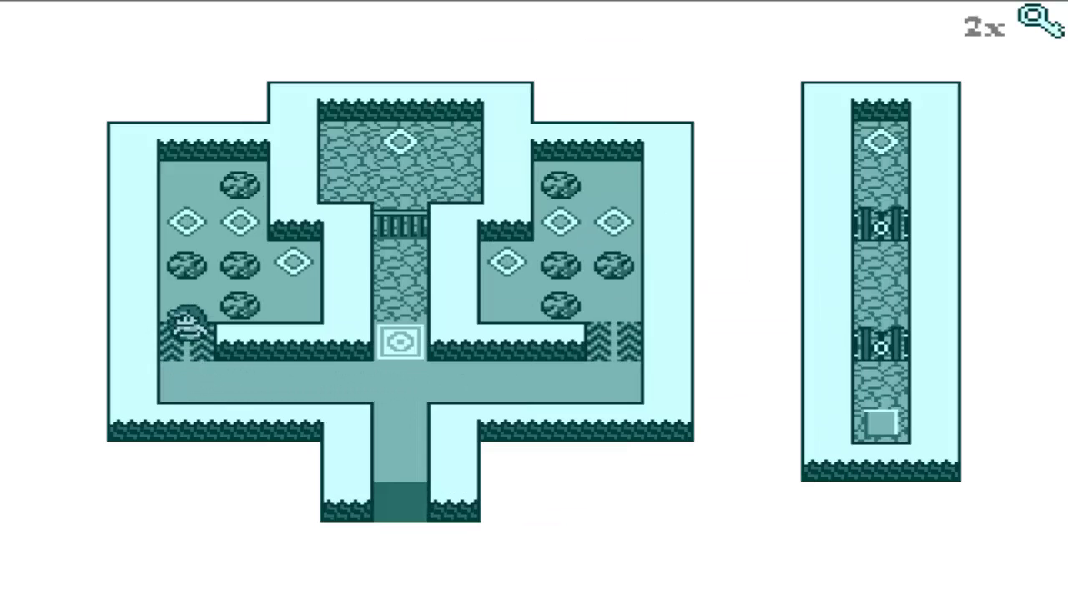
key("Up")
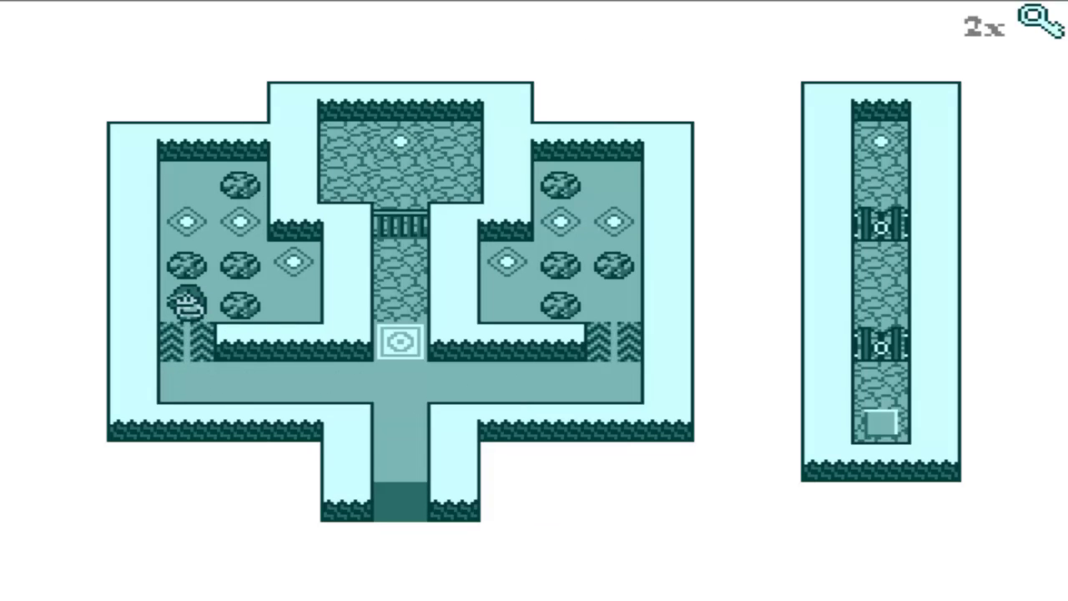
key("Up")
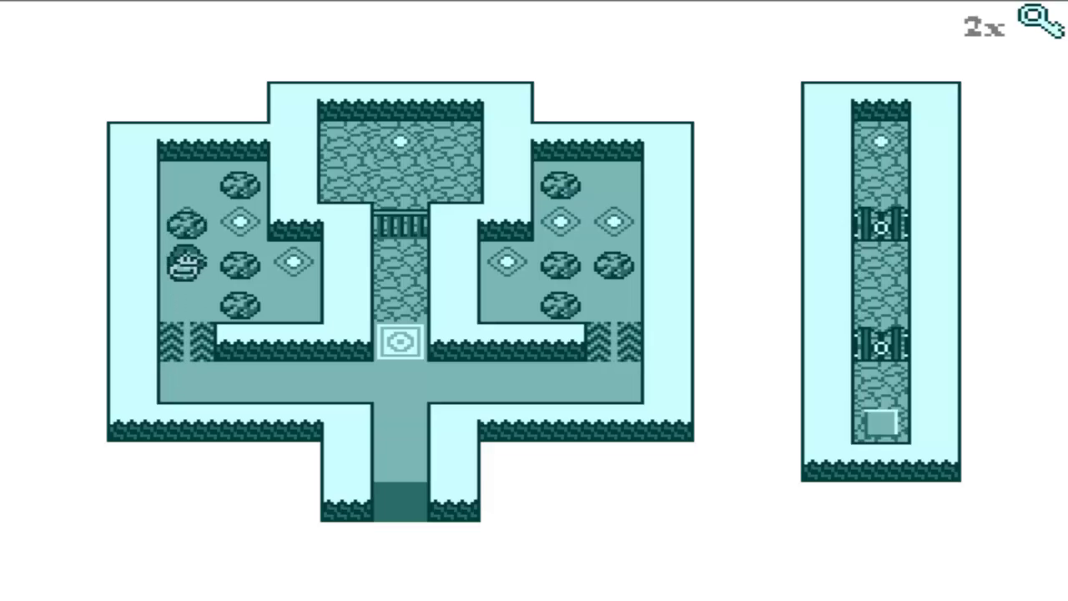
key("Right")
key("Up")
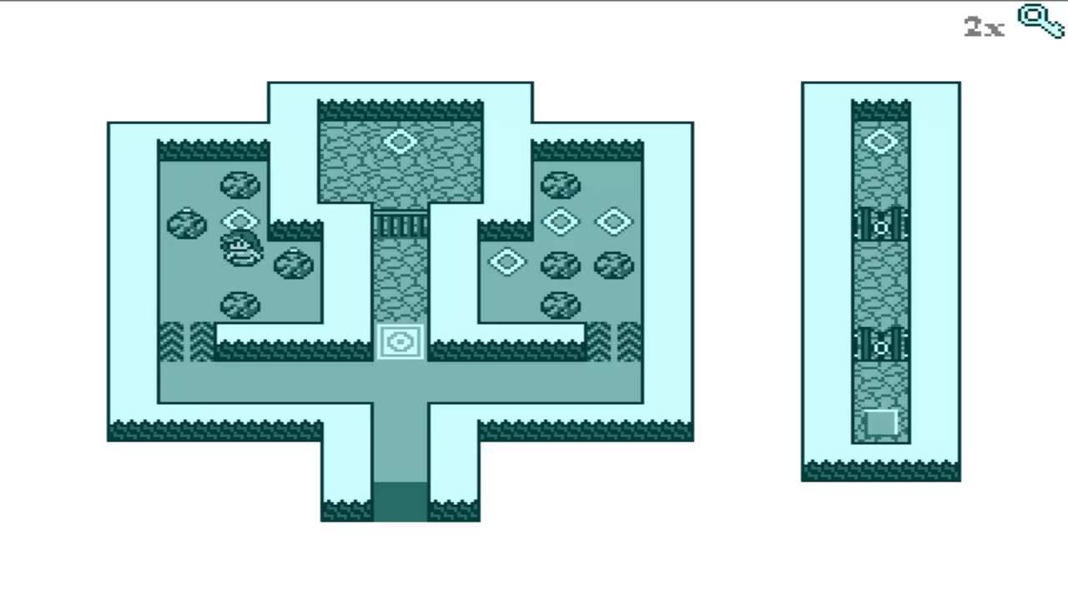
Step: Walk down through both right-corridor gates, spending both keys, then back up to the top
key("Down")
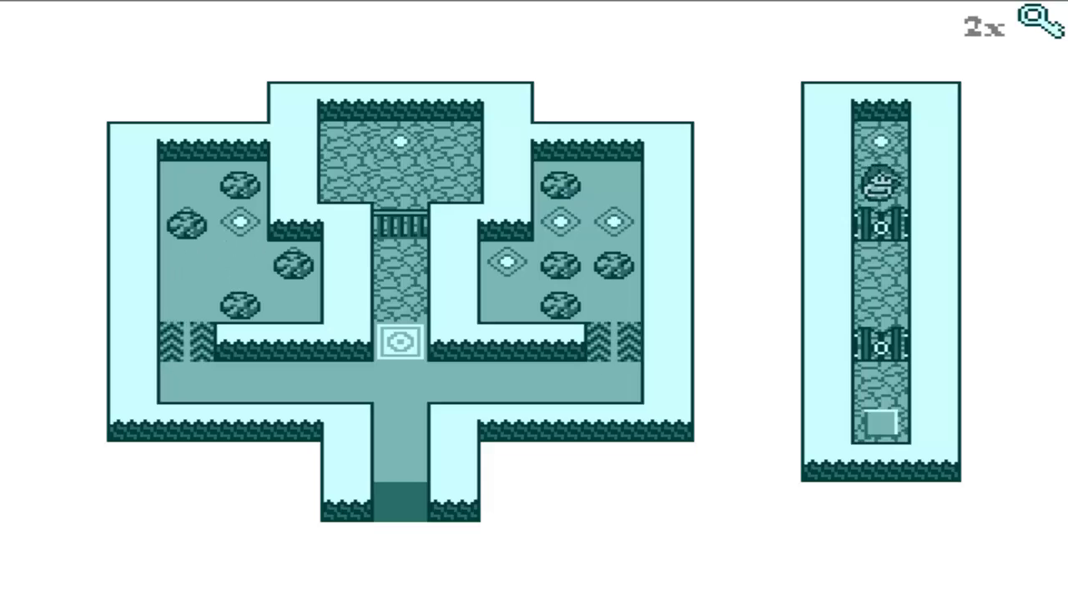
key("Down")
key("Down")
key("Down")
key("Down")
key("Down")
key("Down")
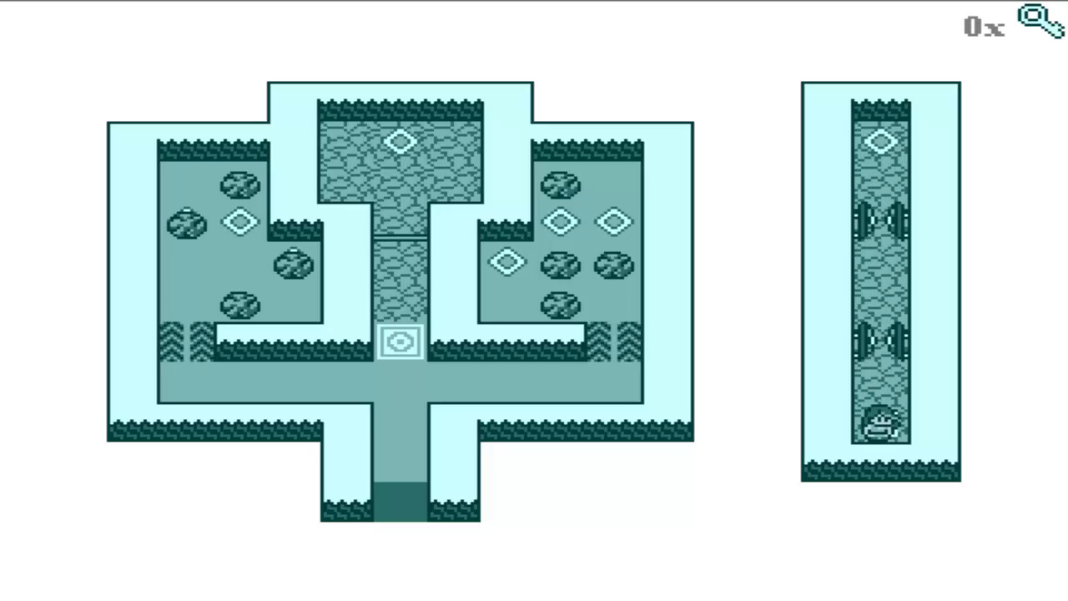
key("Up")
key("Up")
key("Up")
key("Up")
key("Up")
key("Up")
key("Up")
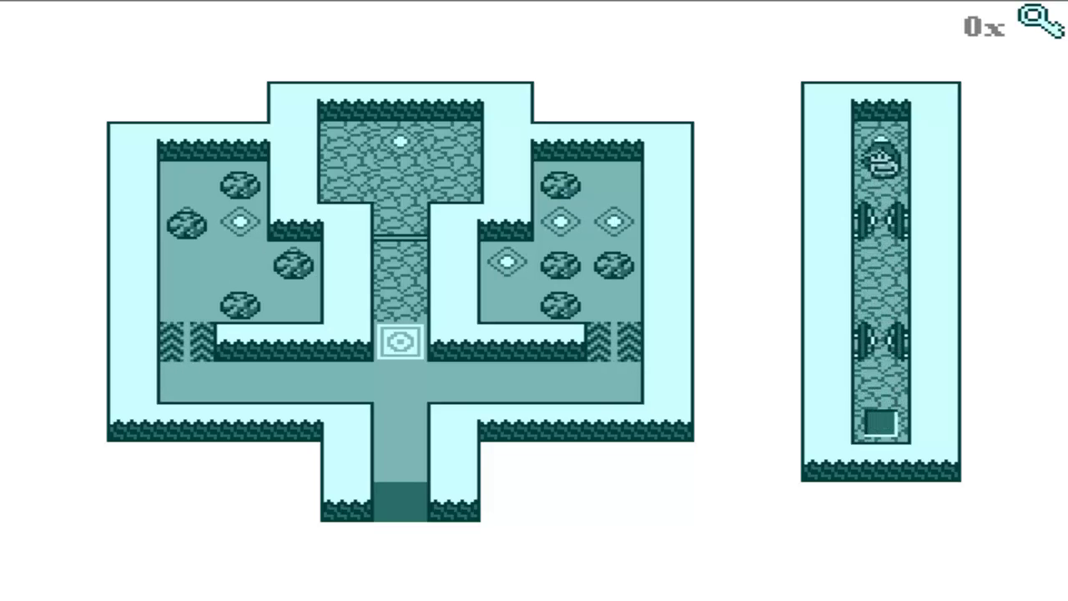
key("Up")
key("Up")
key("Up")
key("Up")
key("Up")
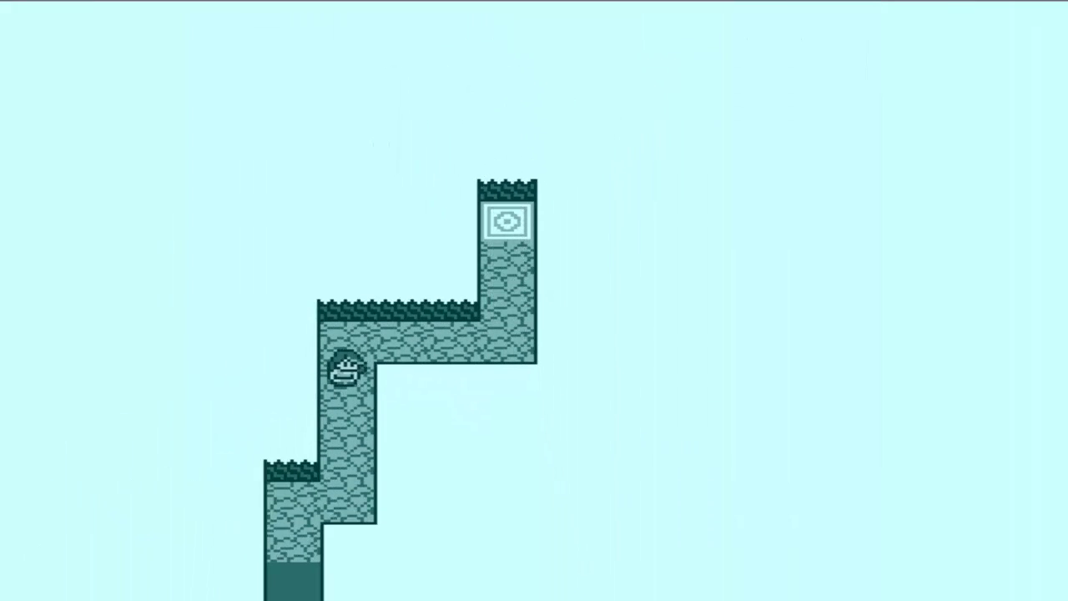
Step: Walk down and left into the zigzag corridor level, then right along its horizontal passage
key("Down")
key("Down")
key("Down")
key("Left")
key("Down")
key("Down")
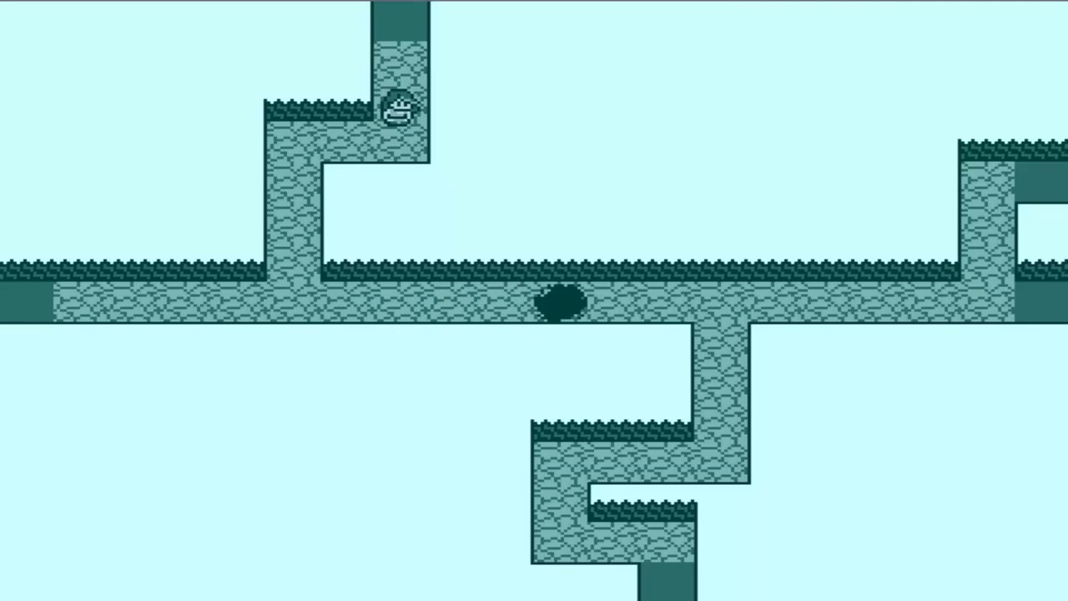
key("Left")
key("Down")
key("Down")
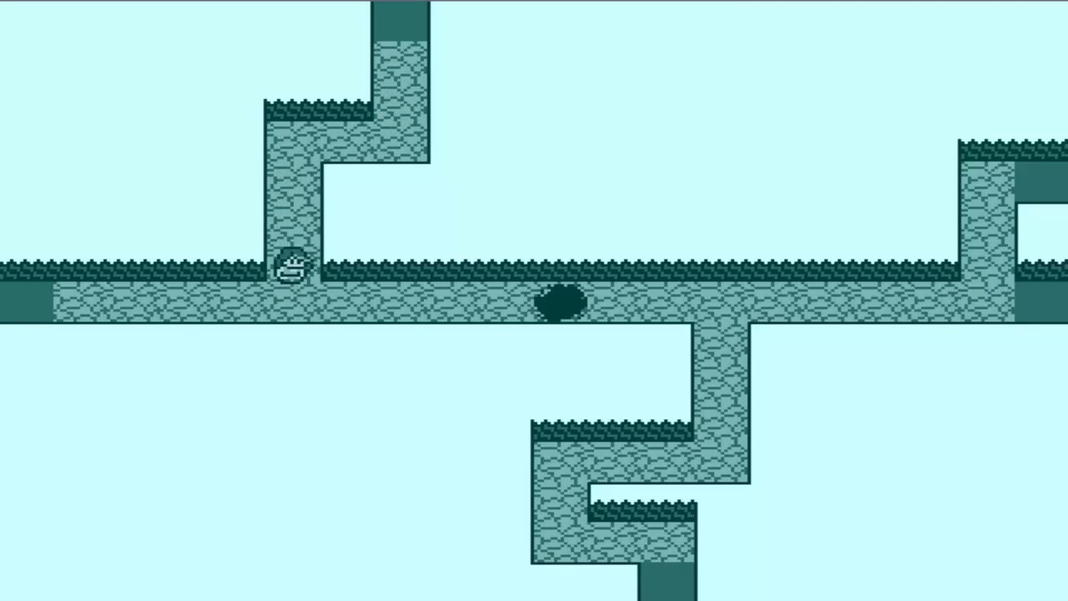
key("Right")
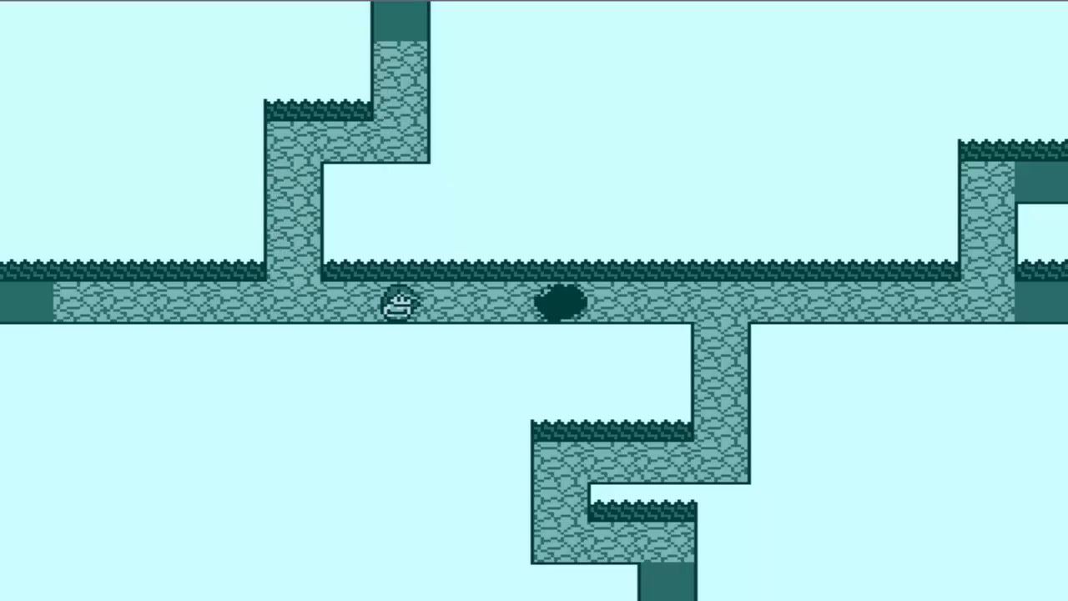